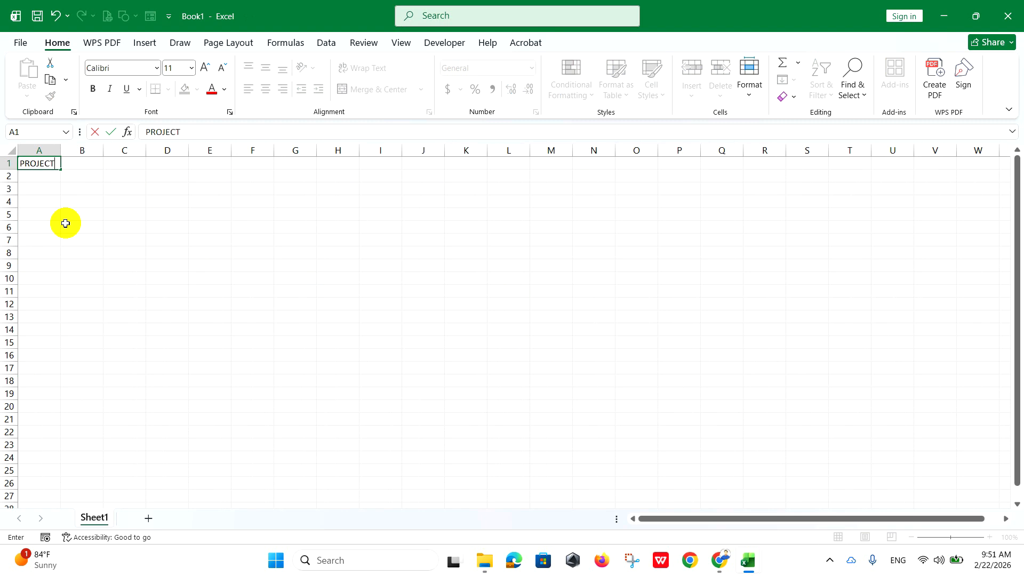
# Complete the title in A1 as PROJECT TIMELINE and set its font to Impact
pyautogui.write('TIMELINE')
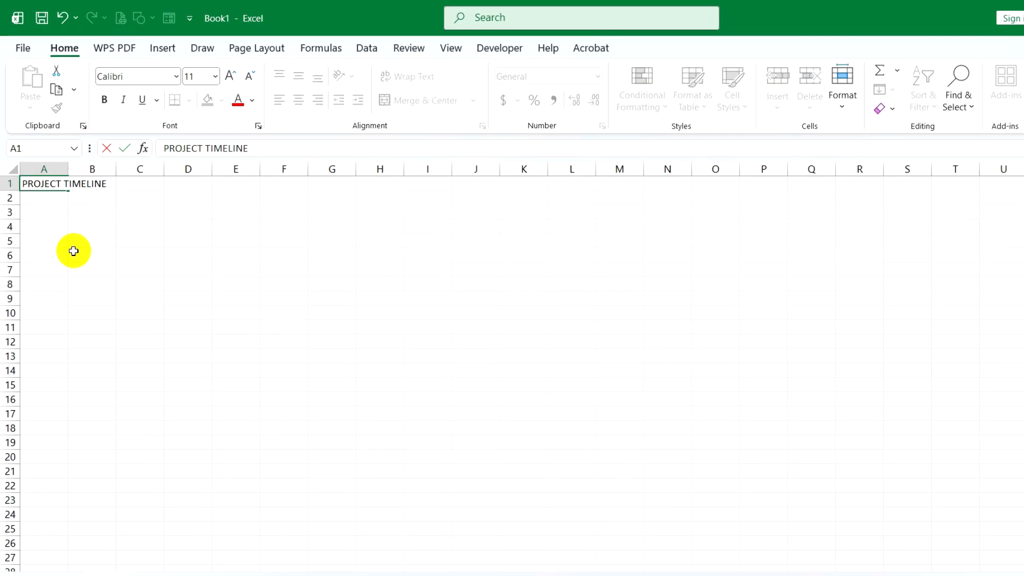
pyautogui.click(82, 211)
pyautogui.click(46, 185)
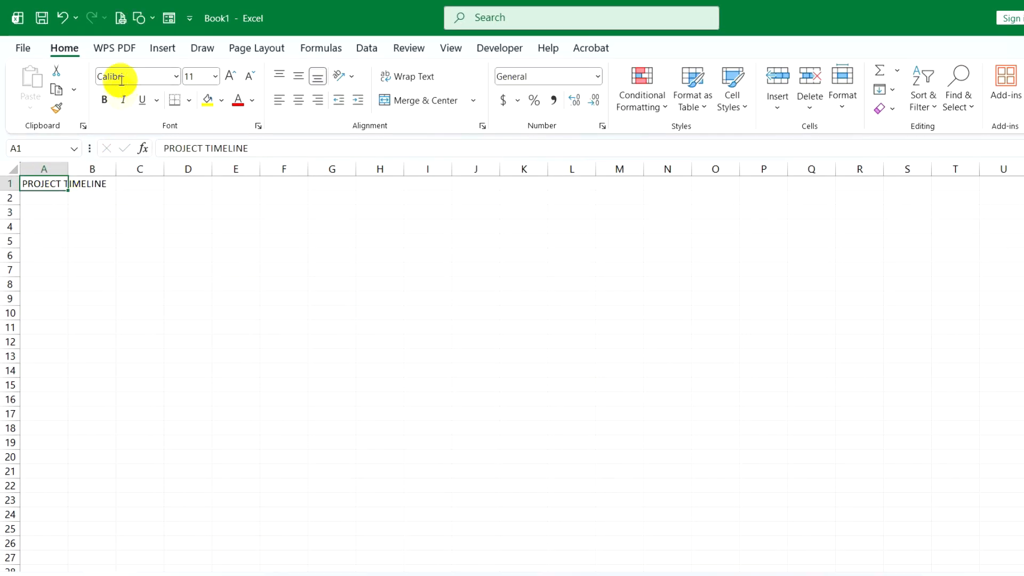
pyautogui.click(137, 78)
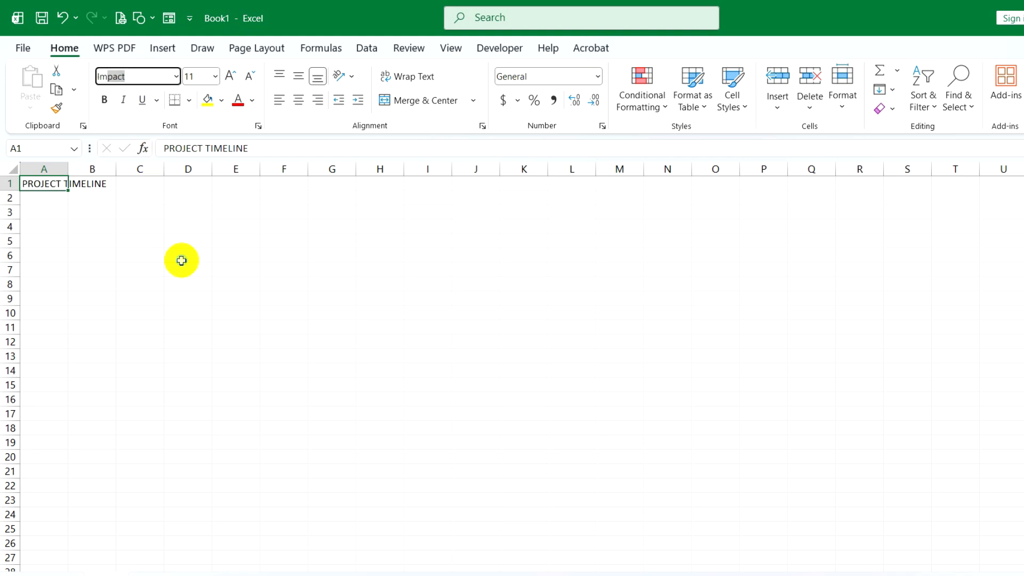
pyautogui.press('Return')
# Color the PROJECT TIMELINE title dark blue and make row 1 slightly taller
pyautogui.click(252, 100)
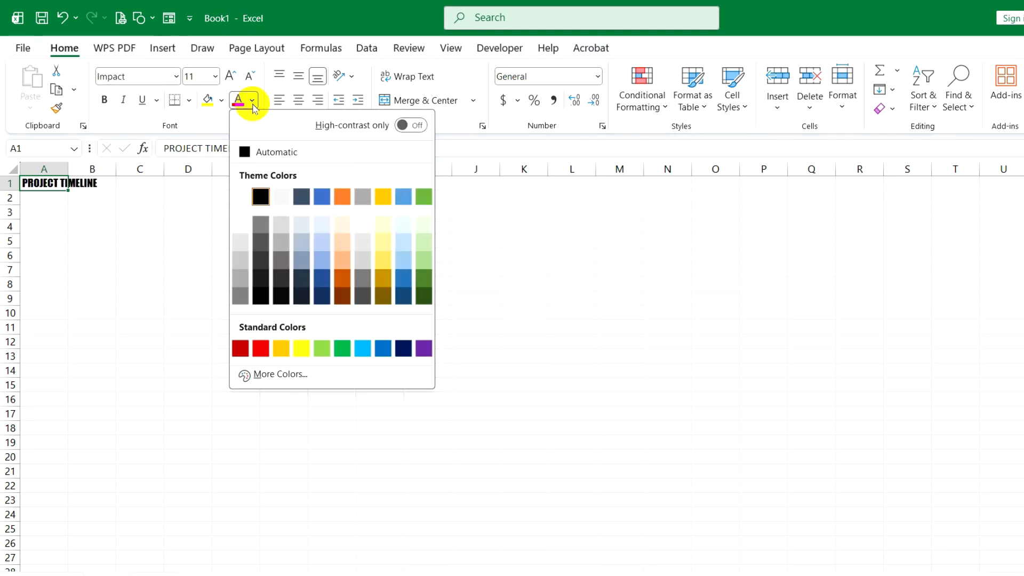
pyautogui.click(403, 348)
pyautogui.moveTo(14, 190); pyautogui.dragTo(14, 196)
pyautogui.click(157, 220)
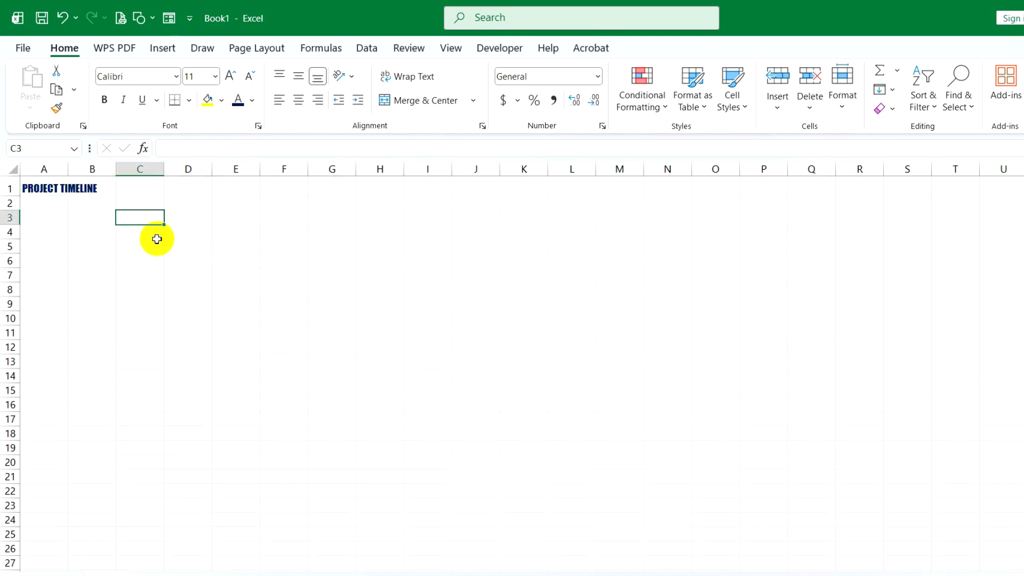
# Enter the header Subjects in A3 and the first month, Jan, in D3
pyautogui.click(58, 219)
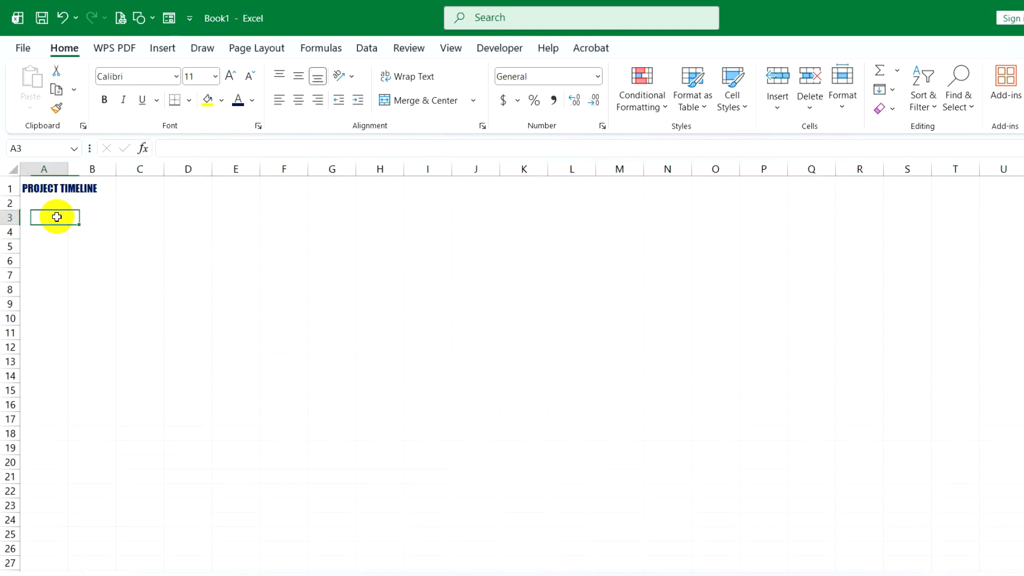
pyautogui.write('Subjects')
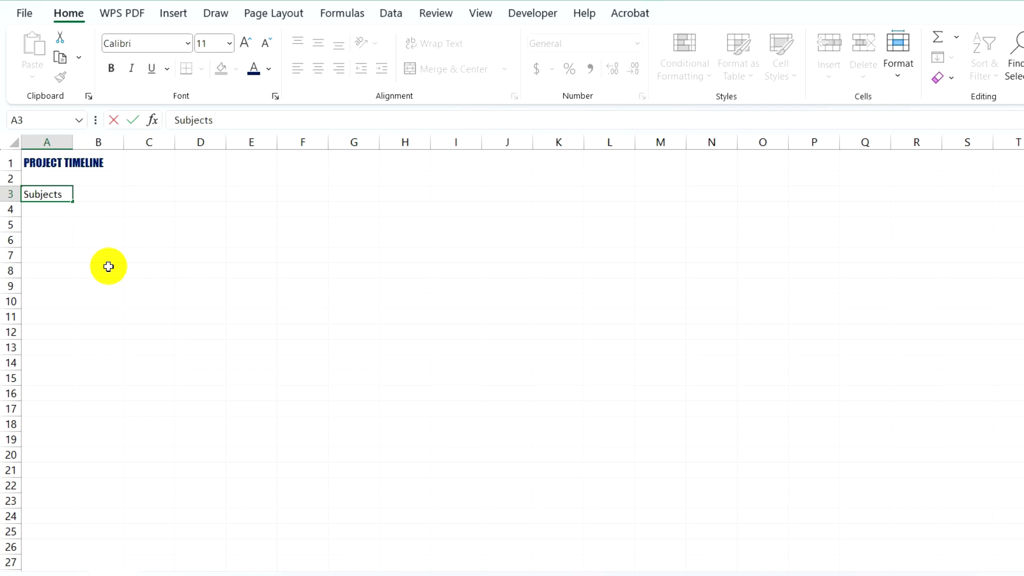
pyautogui.click(183, 197)
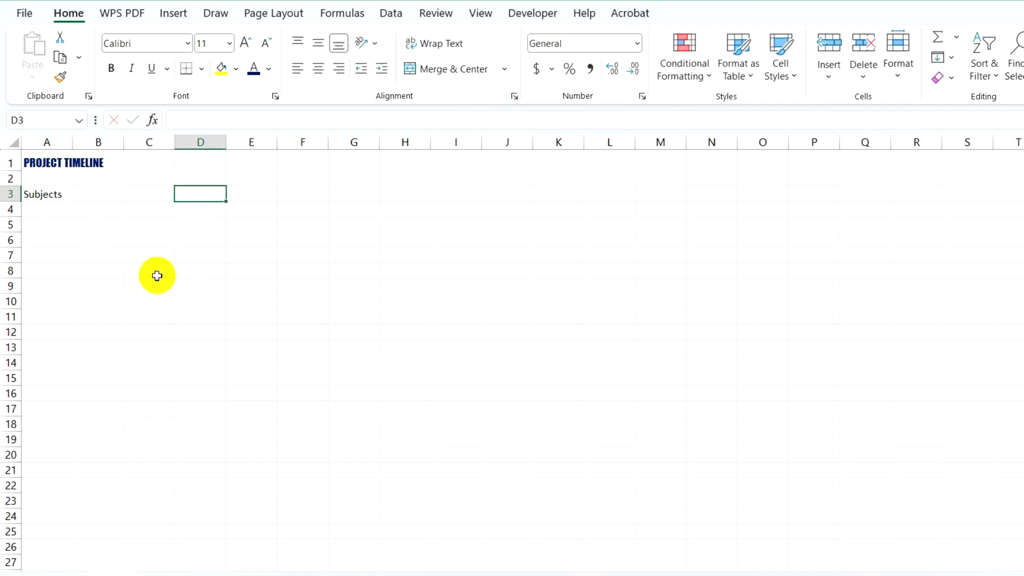
pyautogui.write('Jan')
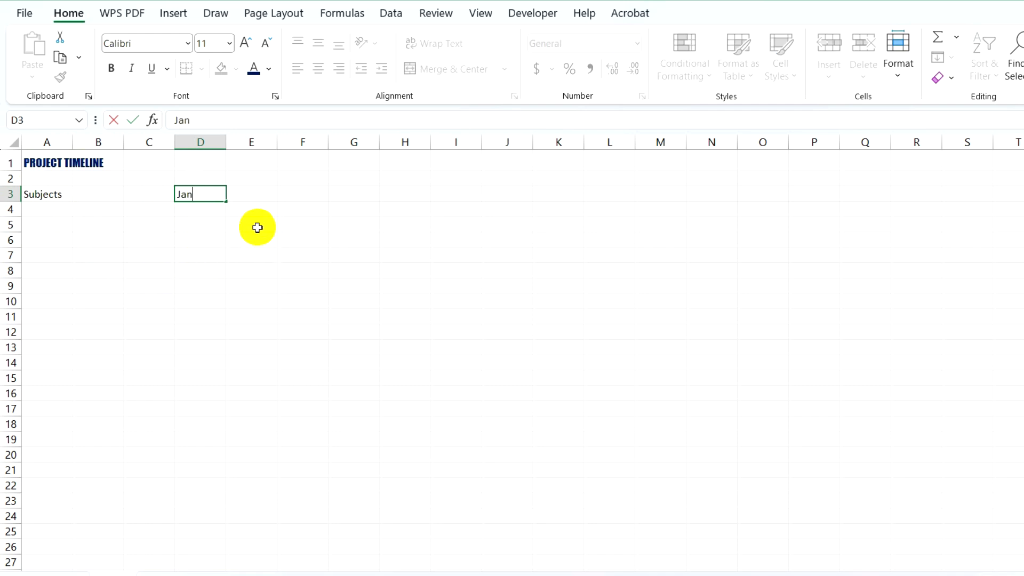
pyautogui.click(247, 194)
# Extend the month series from Jan in D3 across row 3 to Dec in O3
pyautogui.click(212, 194)
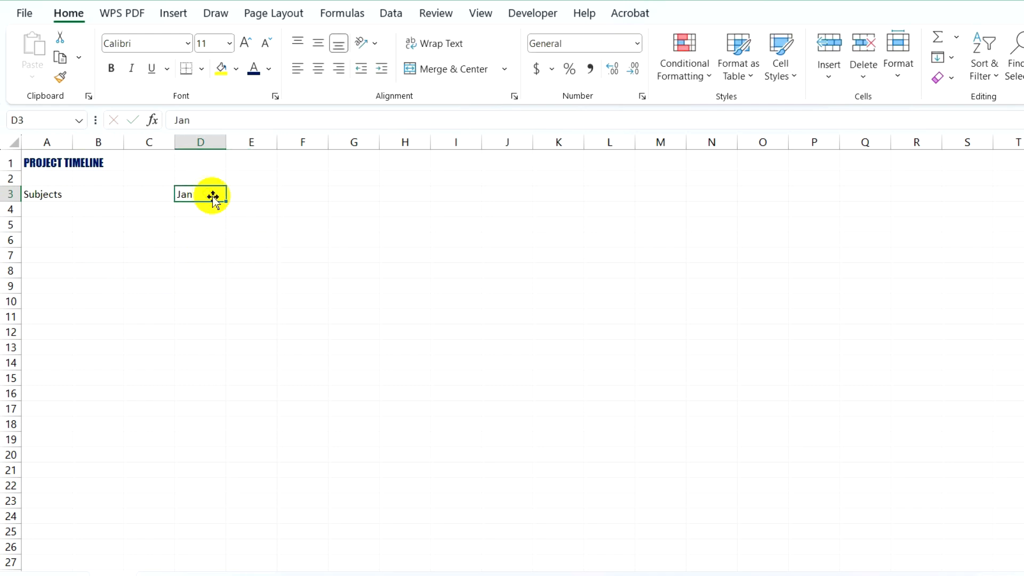
pyautogui.moveTo(226, 201); pyautogui.dragTo(771, 195)
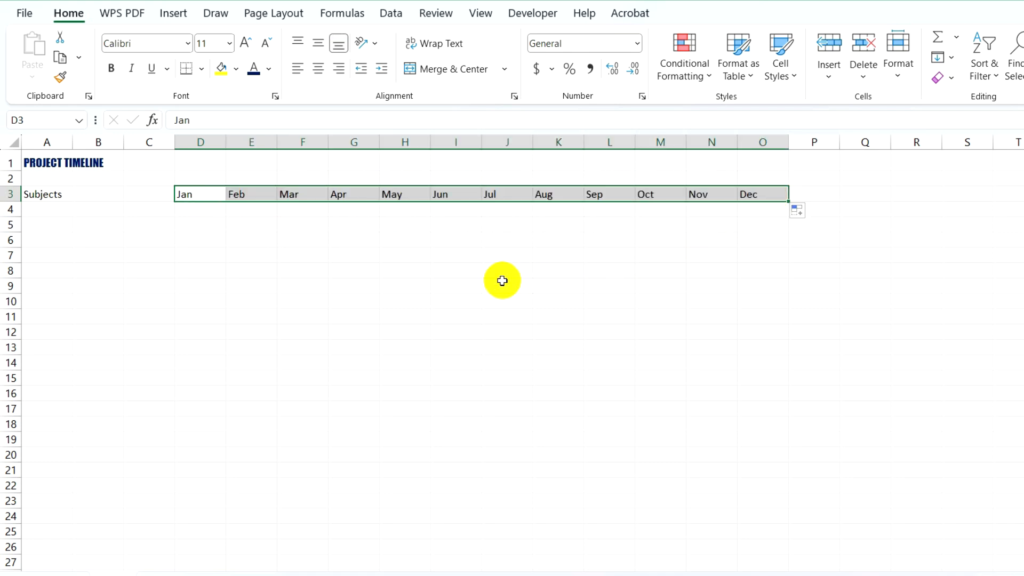
pyautogui.click(616, 226)
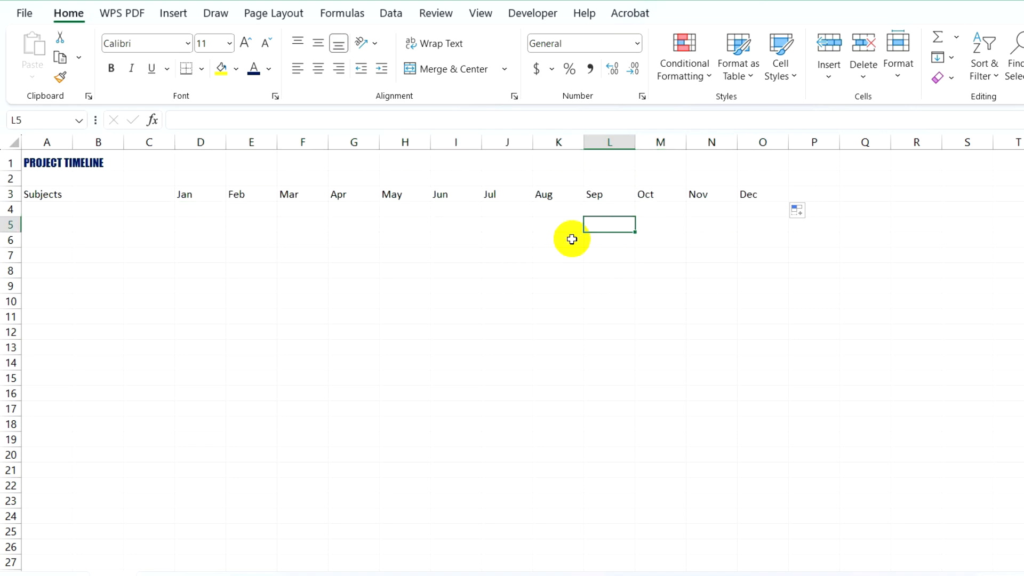
# Reduce the month headers in D3:O3 to font size 10 and center them horizontally
pyautogui.moveTo(206, 193); pyautogui.dragTo(763, 194)
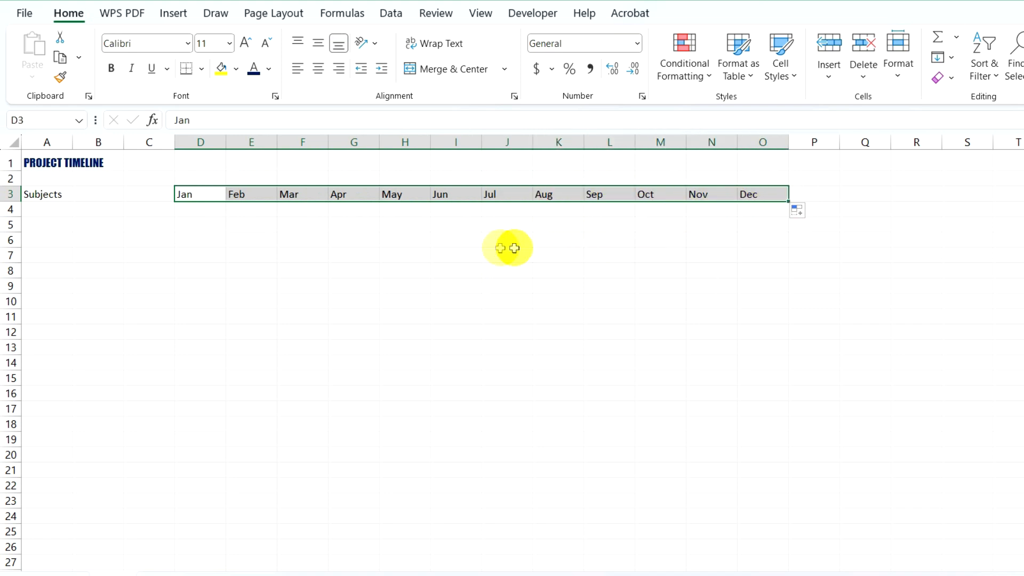
pyautogui.click(266, 43)
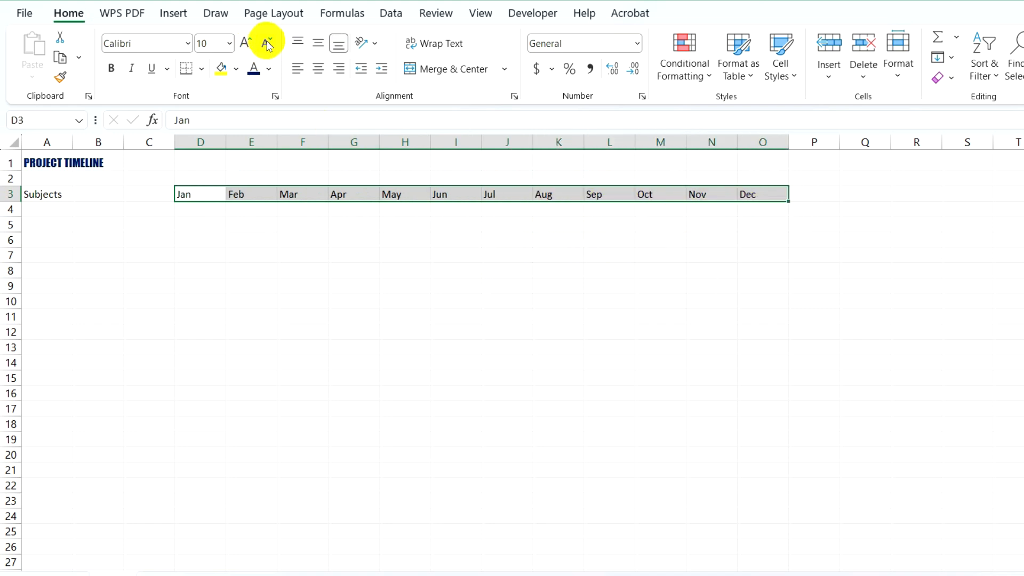
pyautogui.click(316, 72)
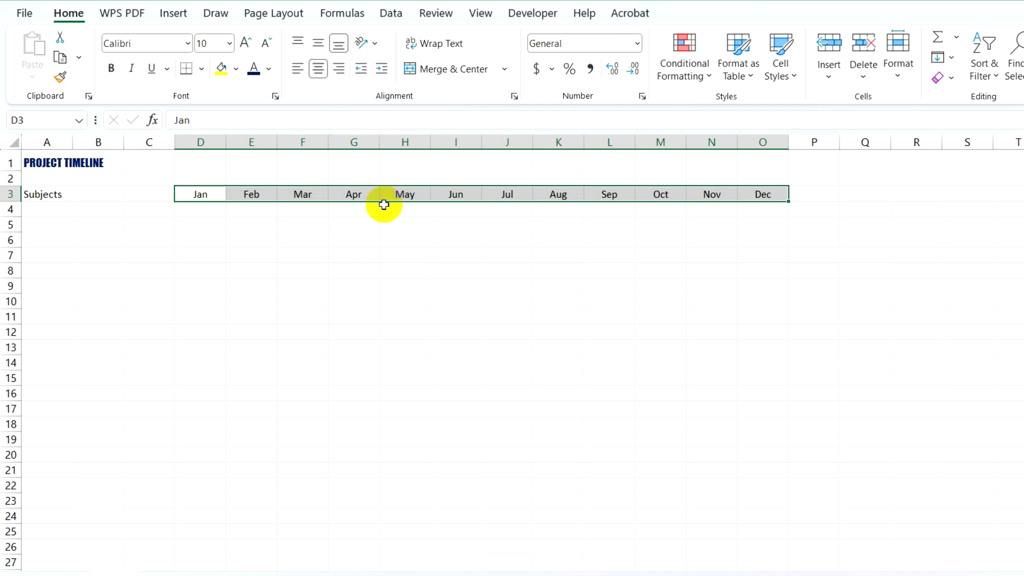
# Merge and center D2:O2 with the heading Year1-2026, and narrow columns D to O equally
pyautogui.moveTo(202, 176); pyautogui.dragTo(757, 177)
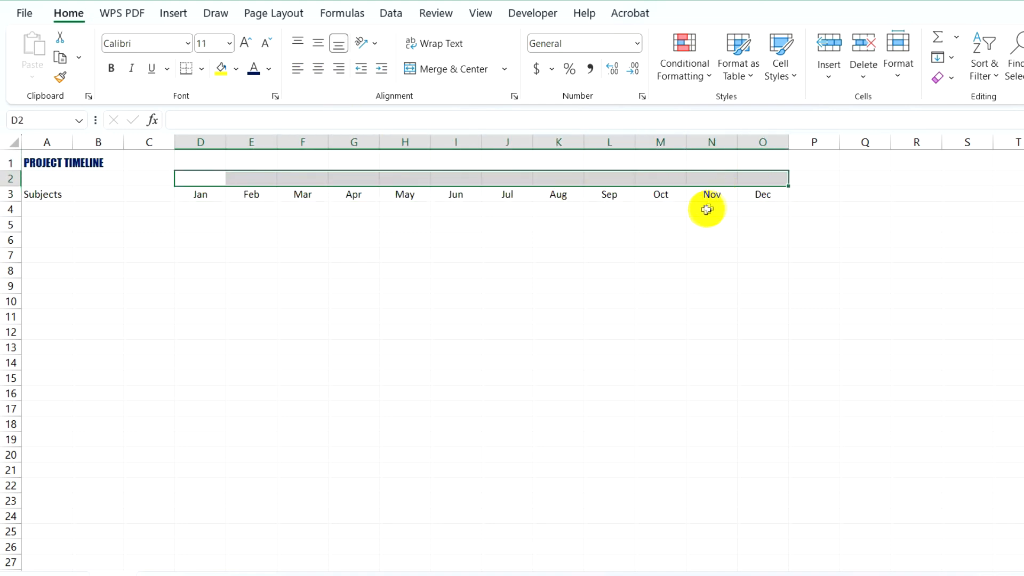
pyautogui.click(440, 80)
pyautogui.write('y')
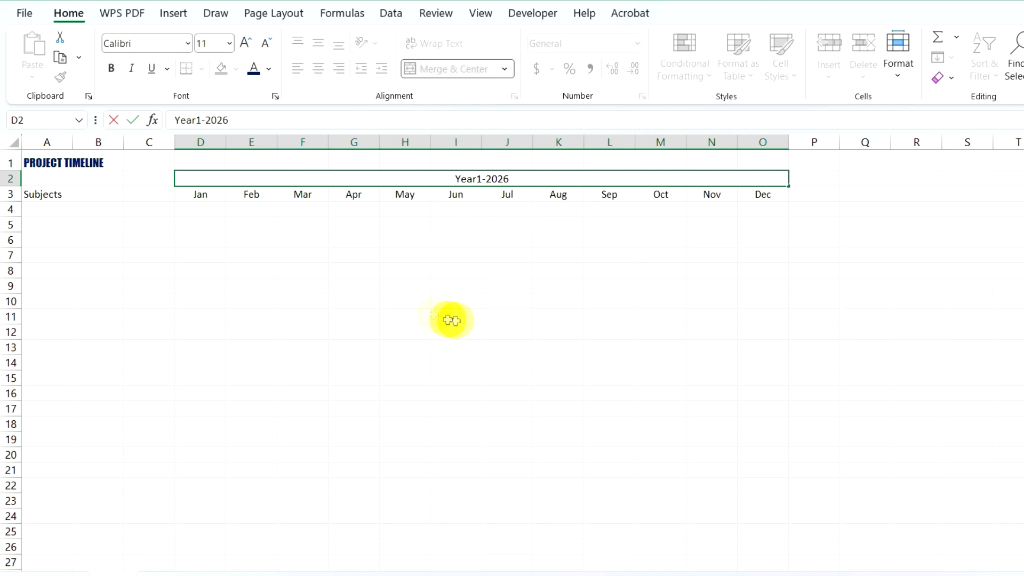
pyautogui.click(497, 208)
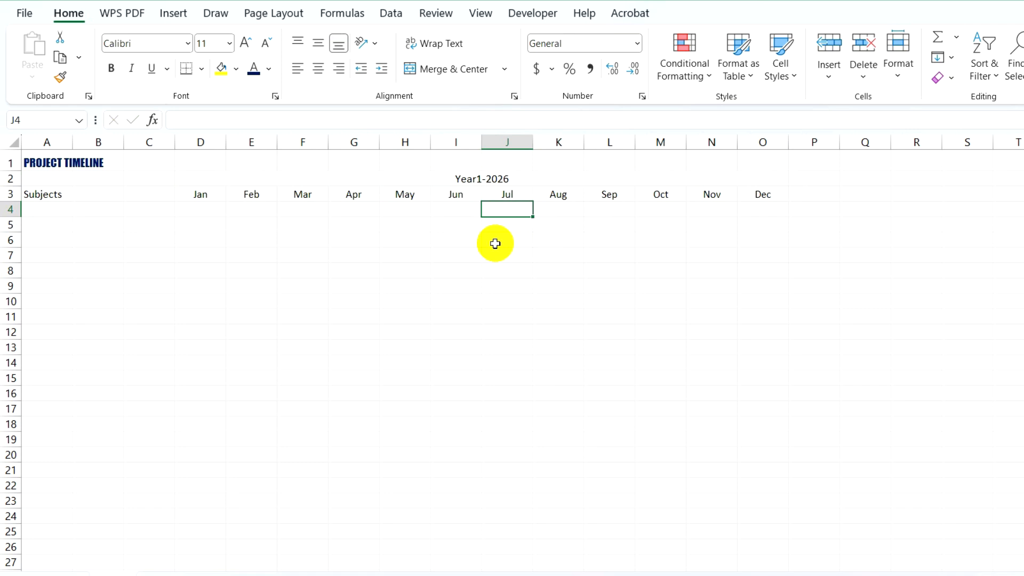
pyautogui.moveTo(206, 138); pyautogui.dragTo(777, 140)
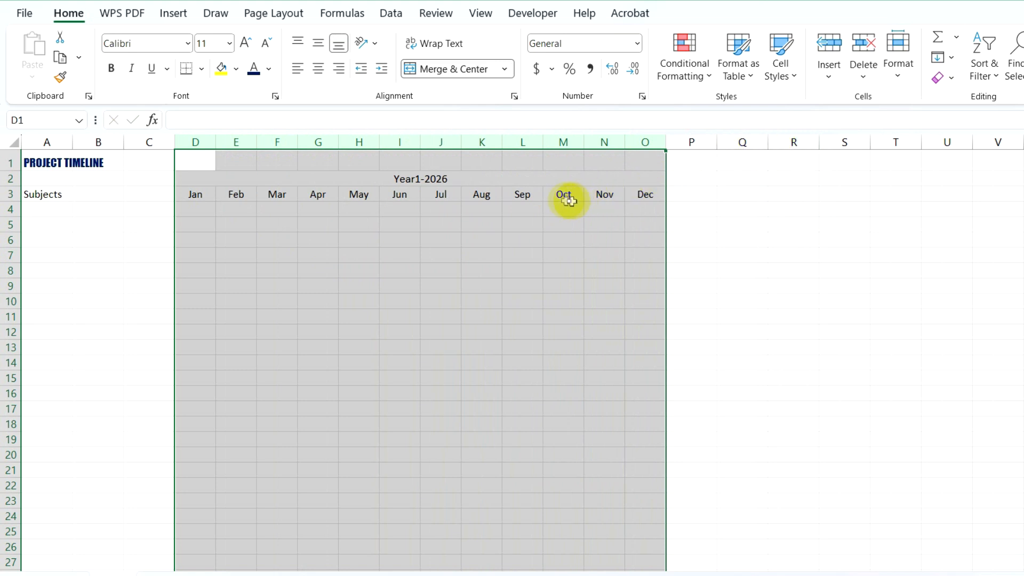
pyautogui.click(509, 212)
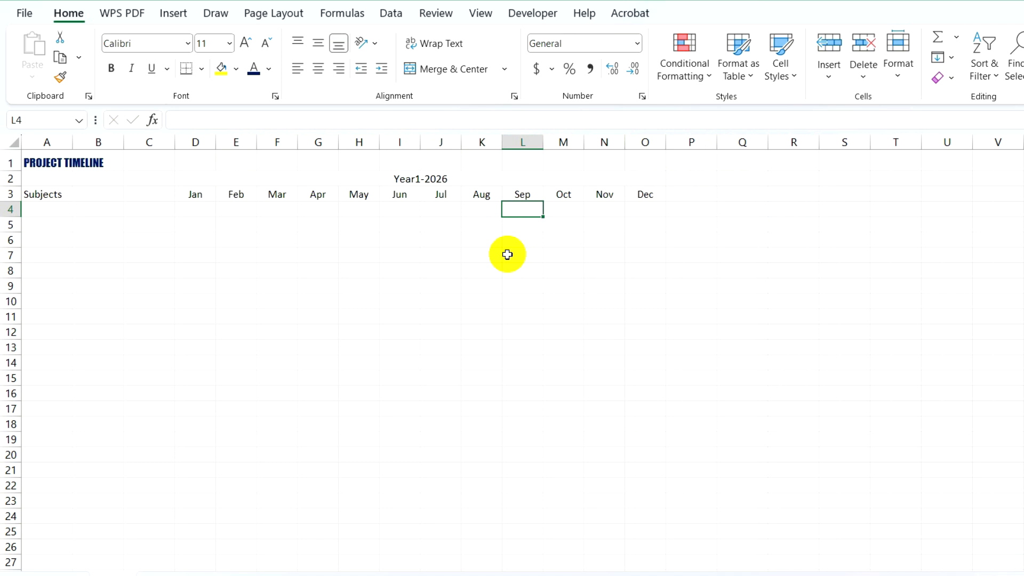
# Fill the second year's months from Jan in P3 to Oct in Y3, and narrow columns P to Y equally
pyautogui.click(685, 193)
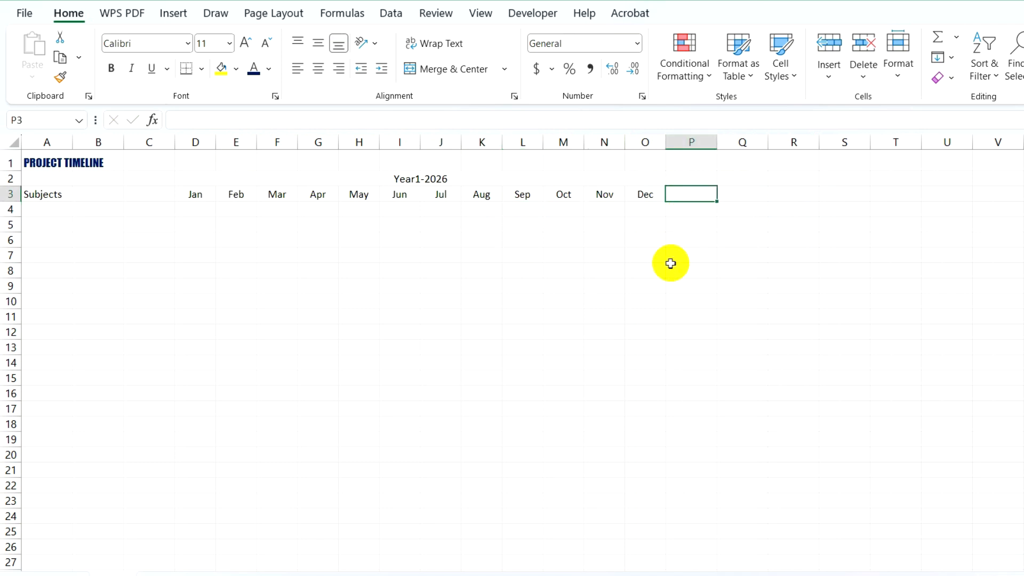
pyautogui.write('Jan')
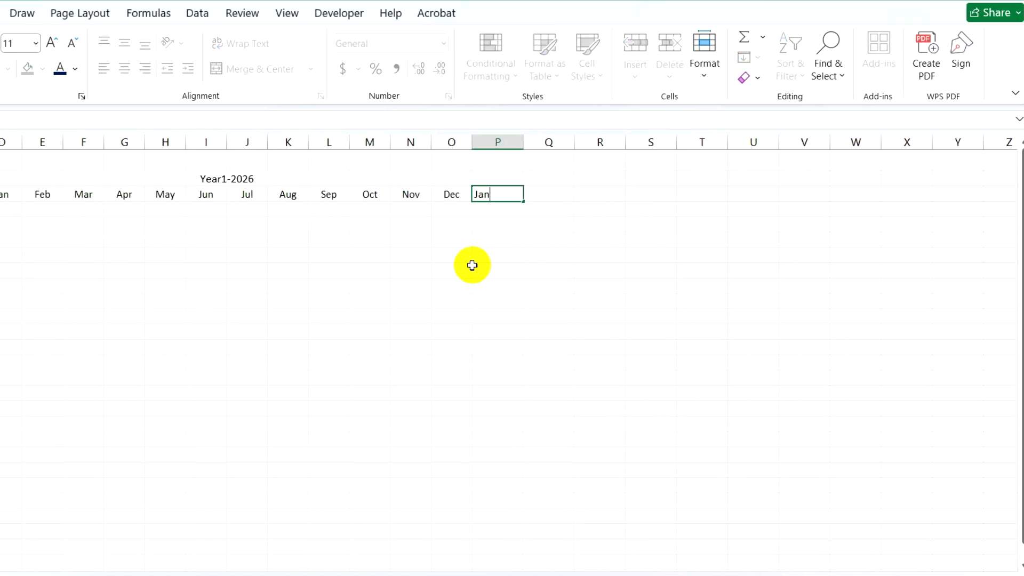
pyautogui.click(508, 210)
pyautogui.click(519, 197)
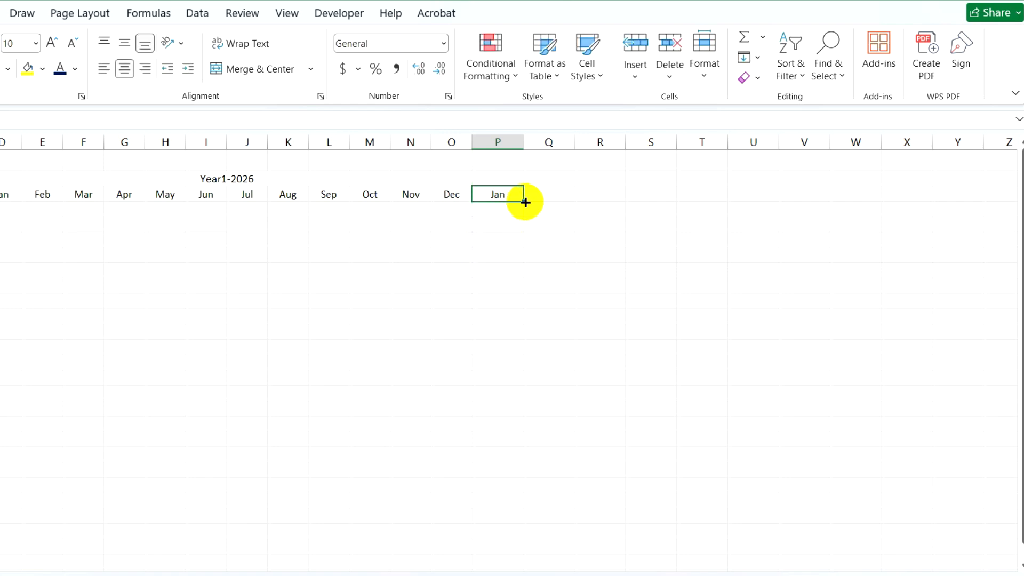
pyautogui.moveTo(524, 201); pyautogui.dragTo(964, 199)
pyautogui.moveTo(501, 140); pyautogui.dragTo(971, 141)
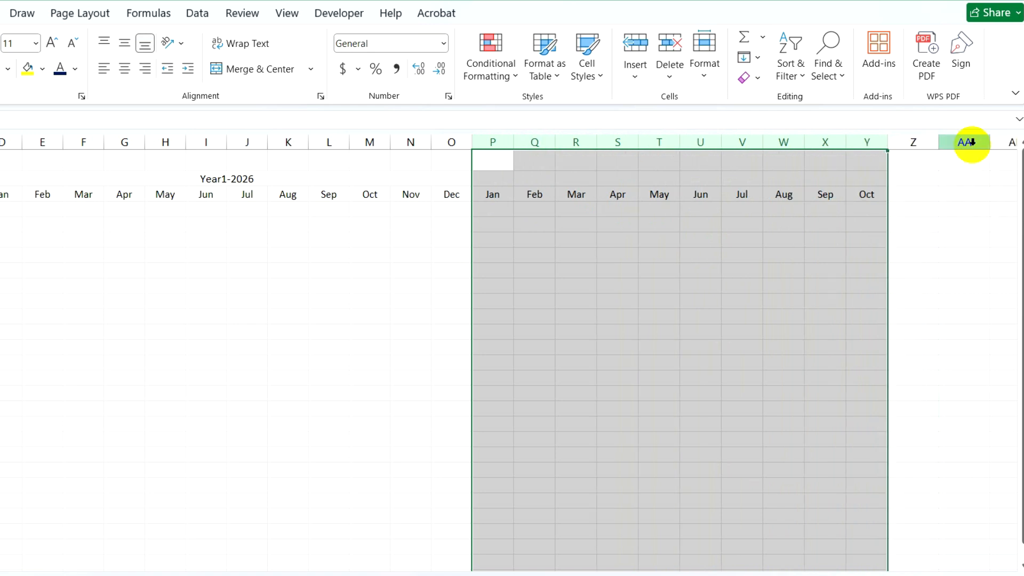
# Merge and center P2:Y2 above the second set of months and enter the heading Year2-2027
pyautogui.moveTo(500, 177); pyautogui.dragTo(853, 177)
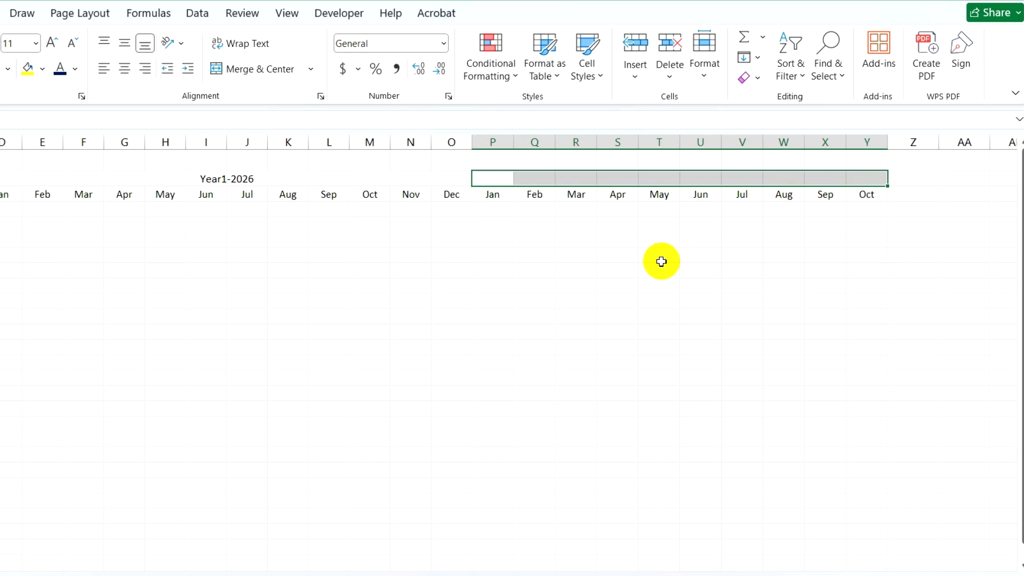
pyautogui.click(260, 69)
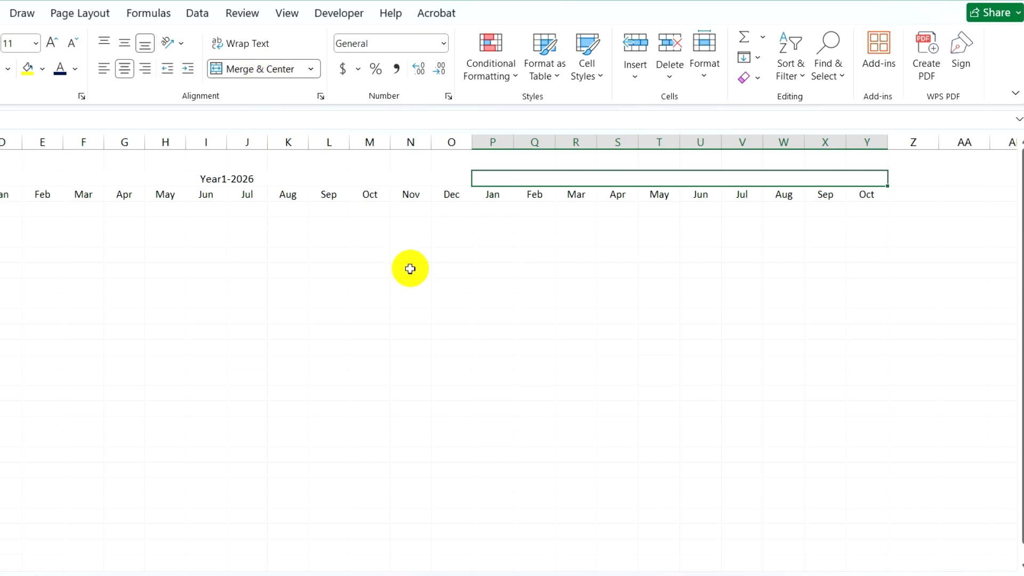
pyautogui.write('Year2-2027')
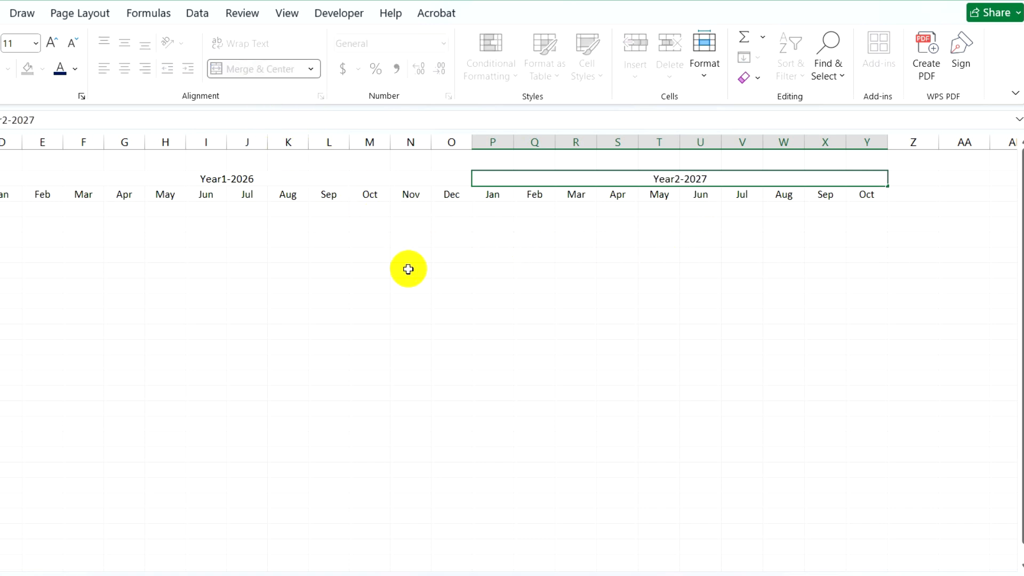
pyautogui.click(410, 241)
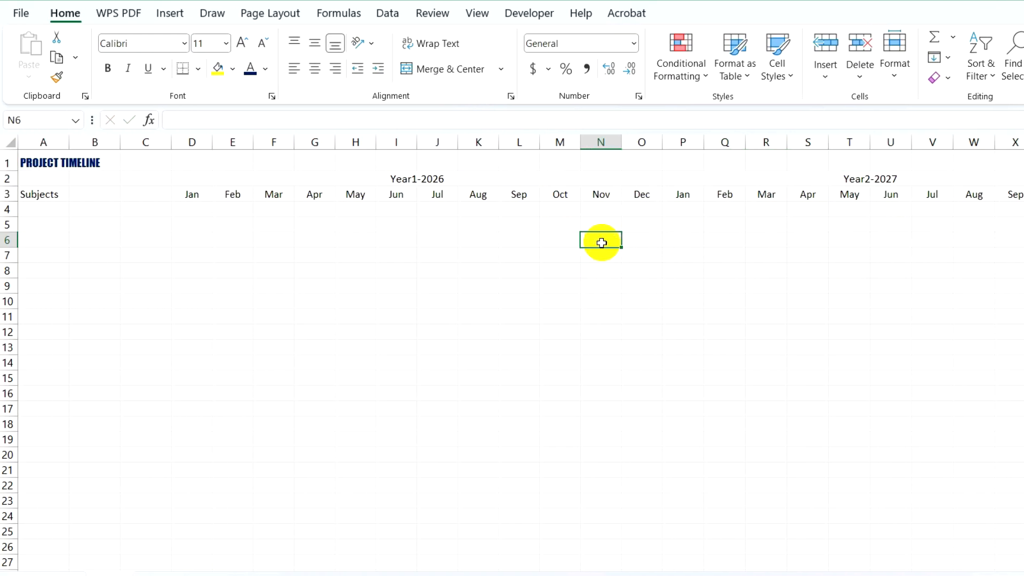
# List the subjects E-Mail, Ms. Word, Ms. Excel, Ms. P.Point and Google Sheets in A5:A9
pyautogui.click(53, 238)
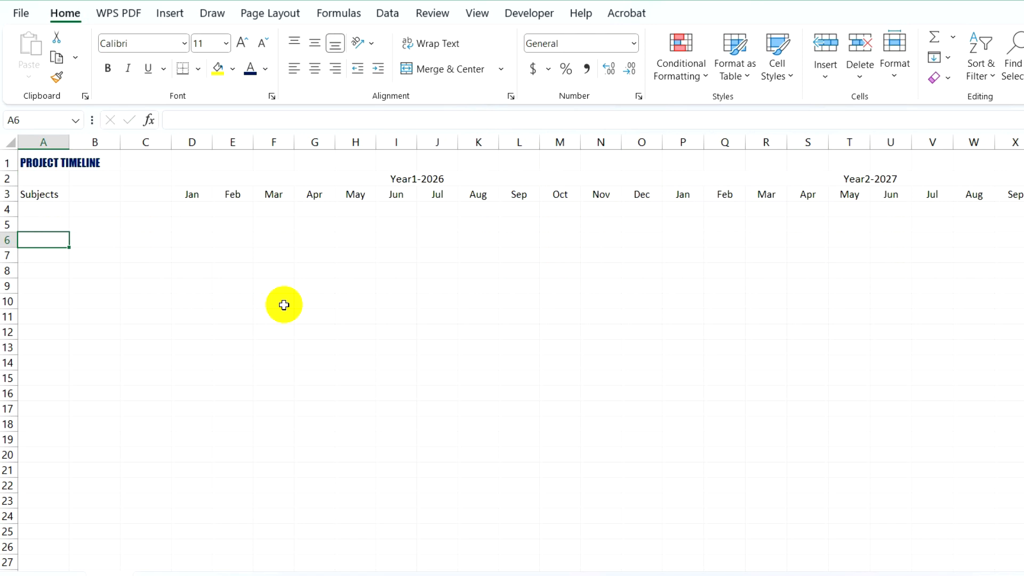
pyautogui.click(28, 224)
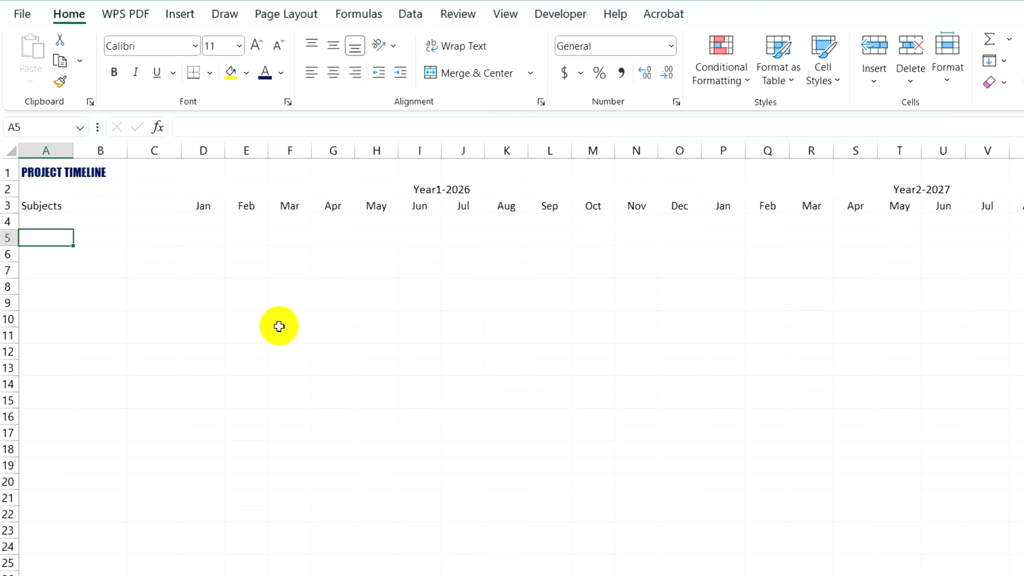
pyautogui.write('E')
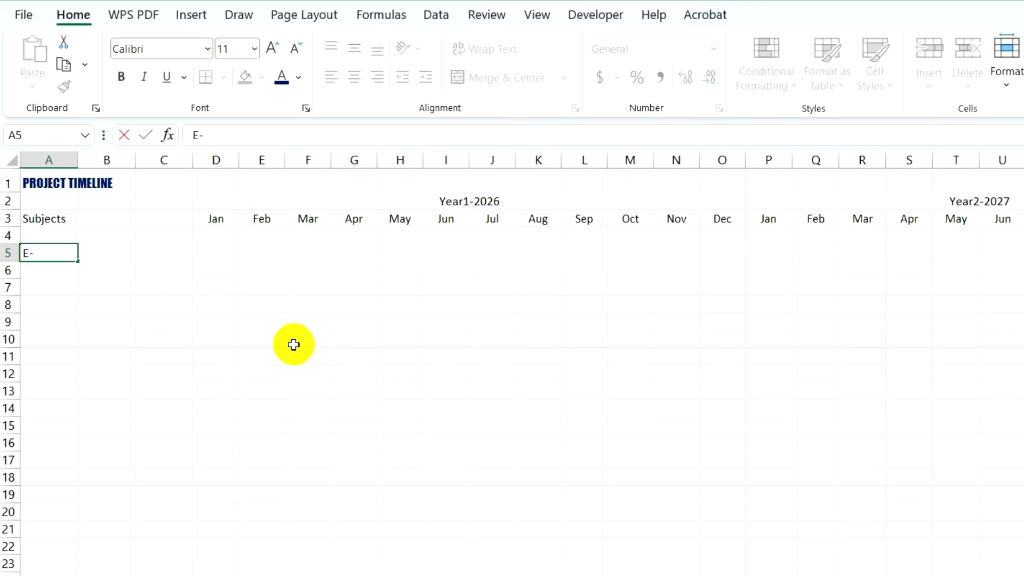
pyautogui.write('-Mail')
pyautogui.press('Return')
pyautogui.write('Ms. Word')
pyautogui.press('Return')
pyautogui.write('Ms. Excel')
pyautogui.press('Return')
pyautogui.write('Ms. P.Point')
pyautogui.press('Return')
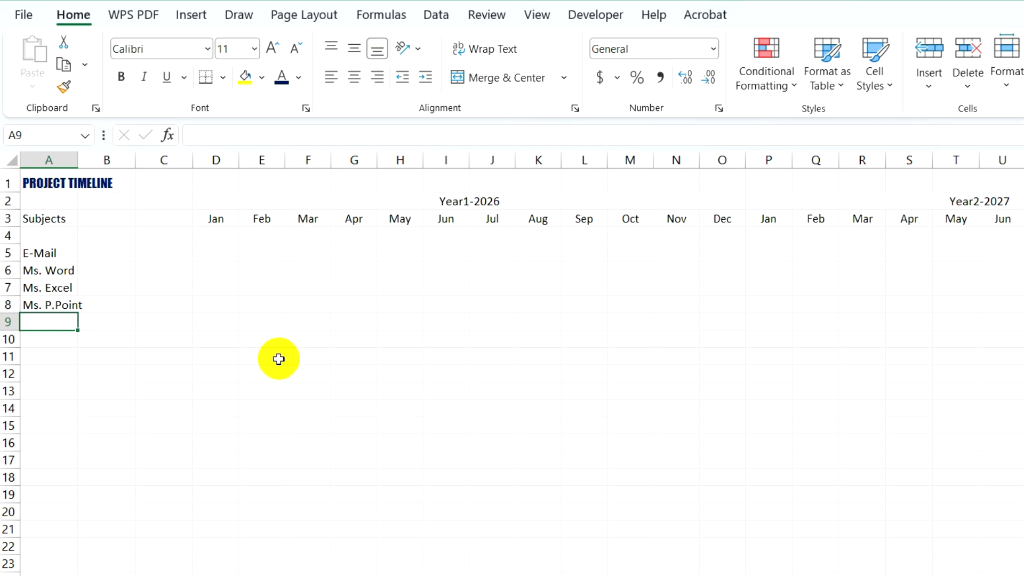
pyautogui.write('Google Sheets')
pyautogui.press('Return')
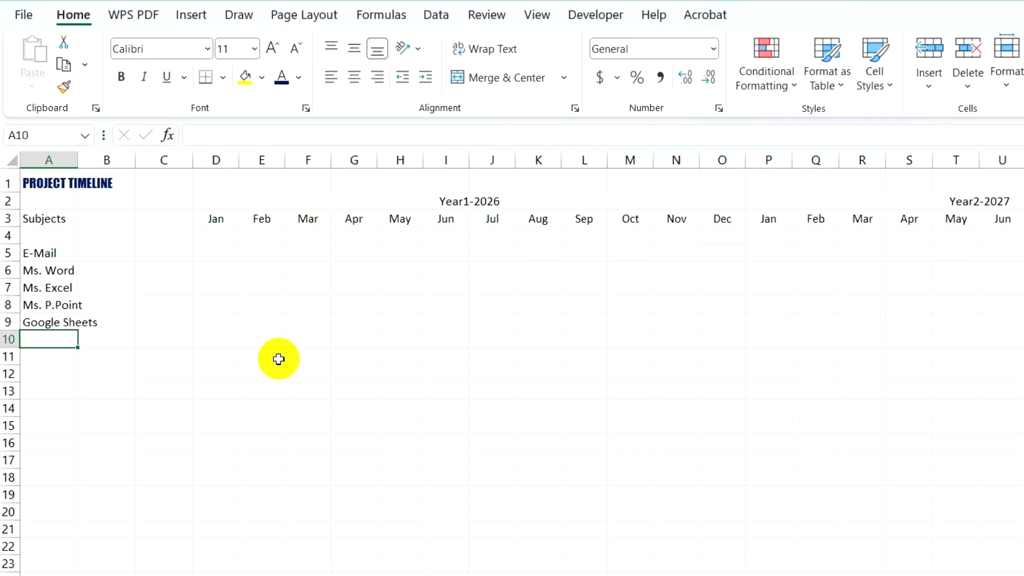
# Make rows 5 to 9 about four times as tall, and rotate the subject names in A5:A9 upward, centered both ways
pyautogui.moveTo(7, 254); pyautogui.dragTo(7, 383)
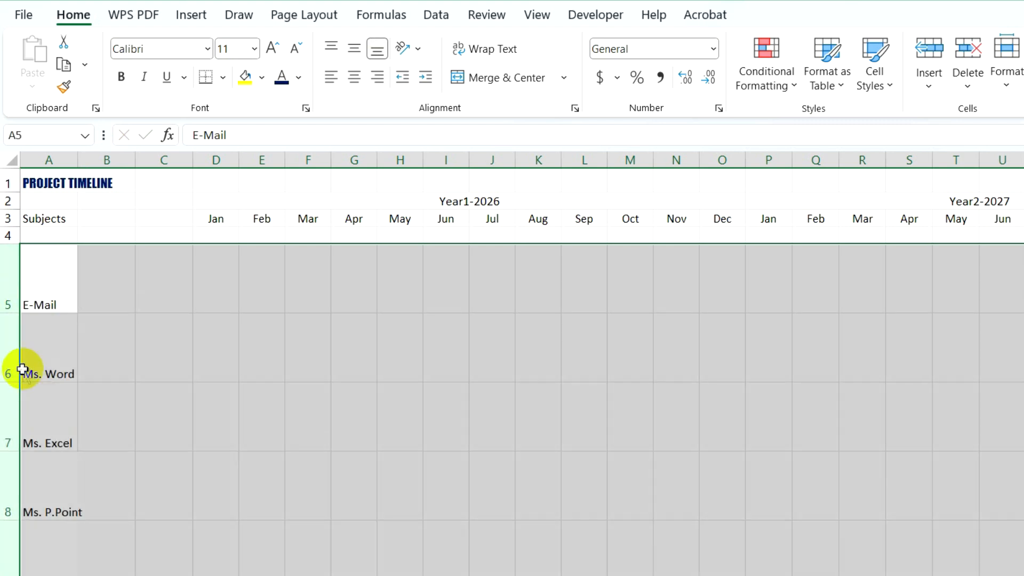
pyautogui.moveTo(41, 299); pyautogui.dragTo(35, 549)
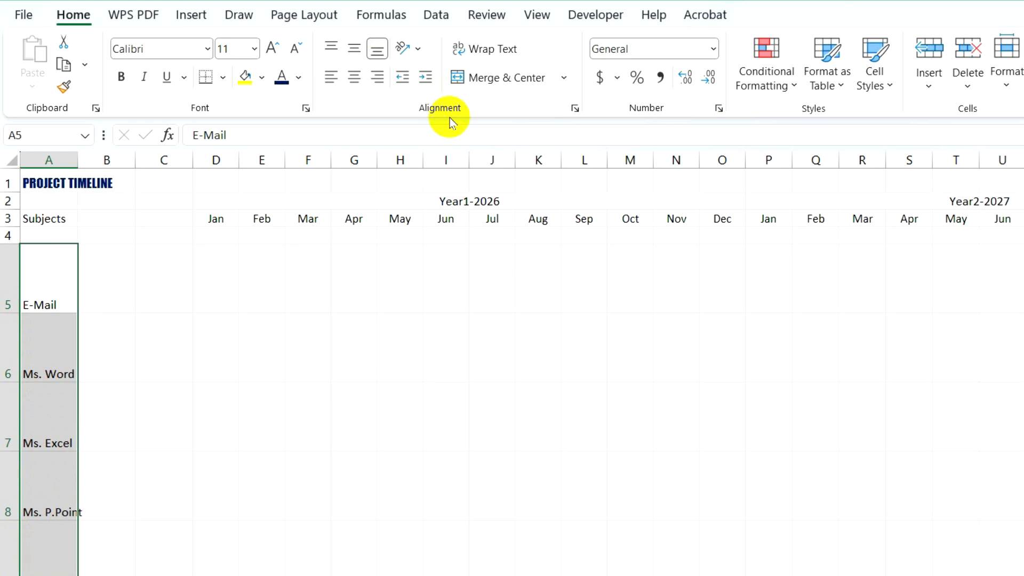
pyautogui.click(419, 49)
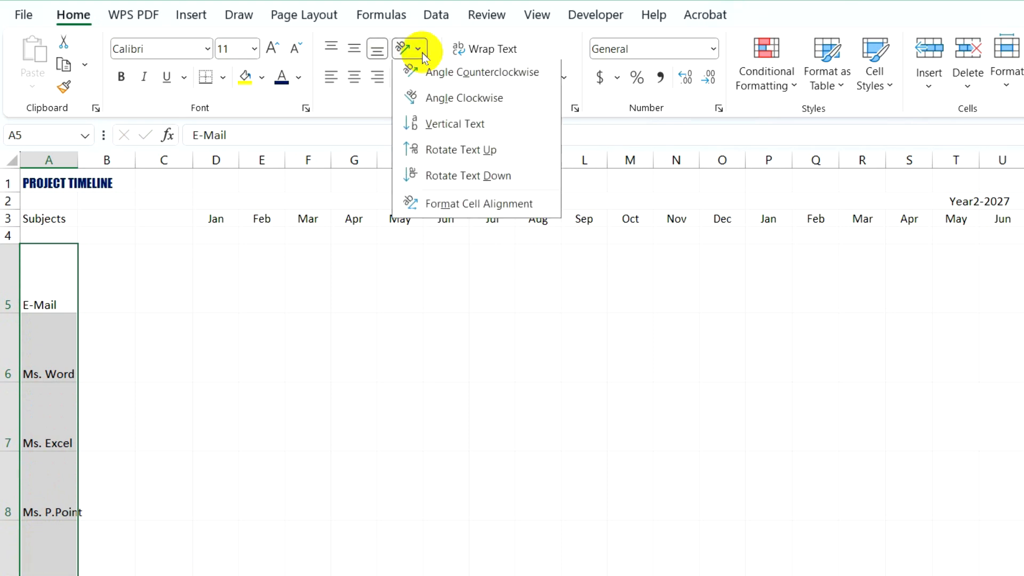
pyautogui.click(419, 155)
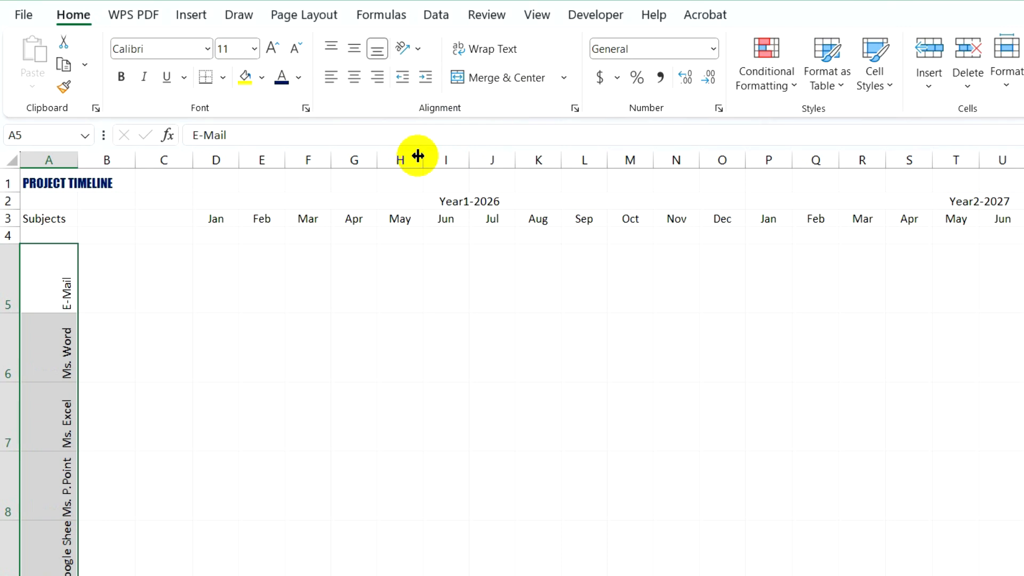
pyautogui.click(354, 77)
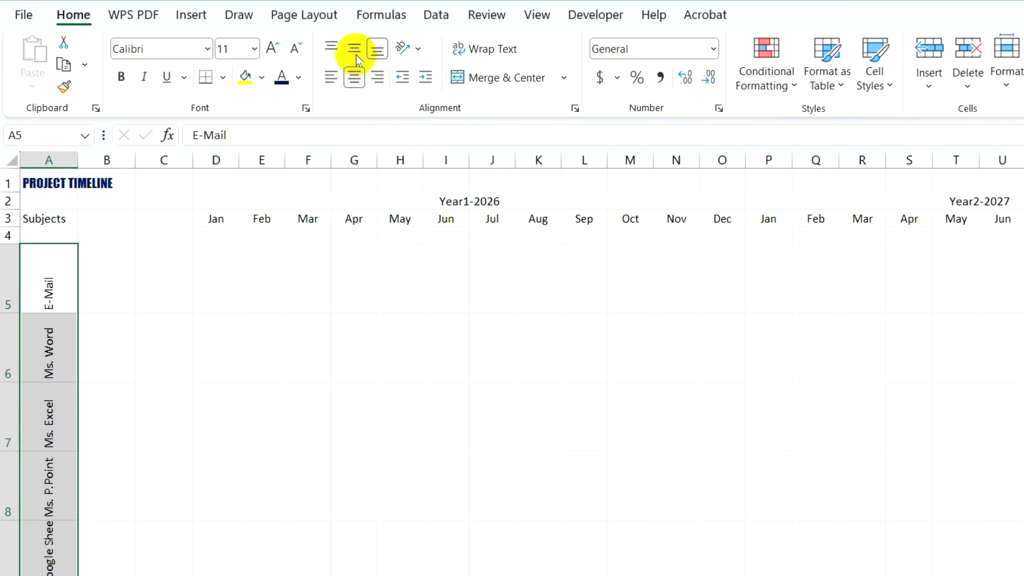
pyautogui.click(355, 54)
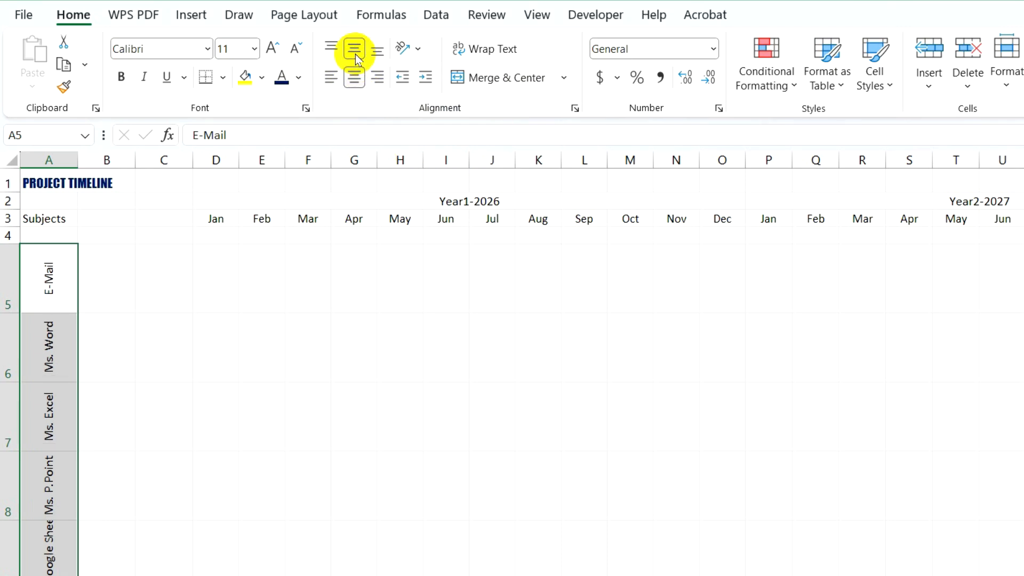
pyautogui.click(130, 273)
# Reduce the height of empty row 4 slightly and fill the E-Mail cell with dark gold
pyautogui.moveTo(10, 243); pyautogui.dragTo(10, 238)
pyautogui.press('Left')
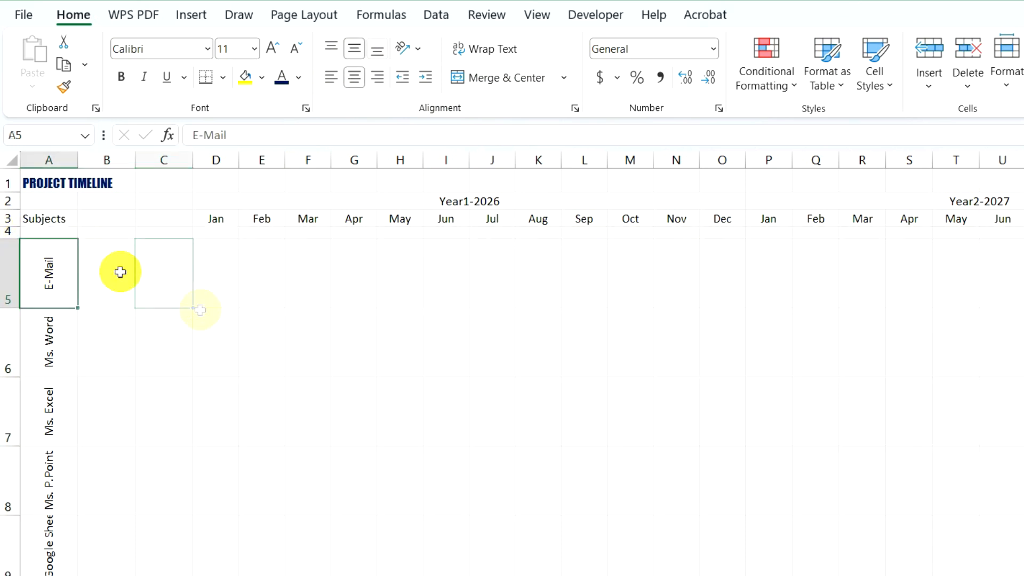
pyautogui.click(262, 78)
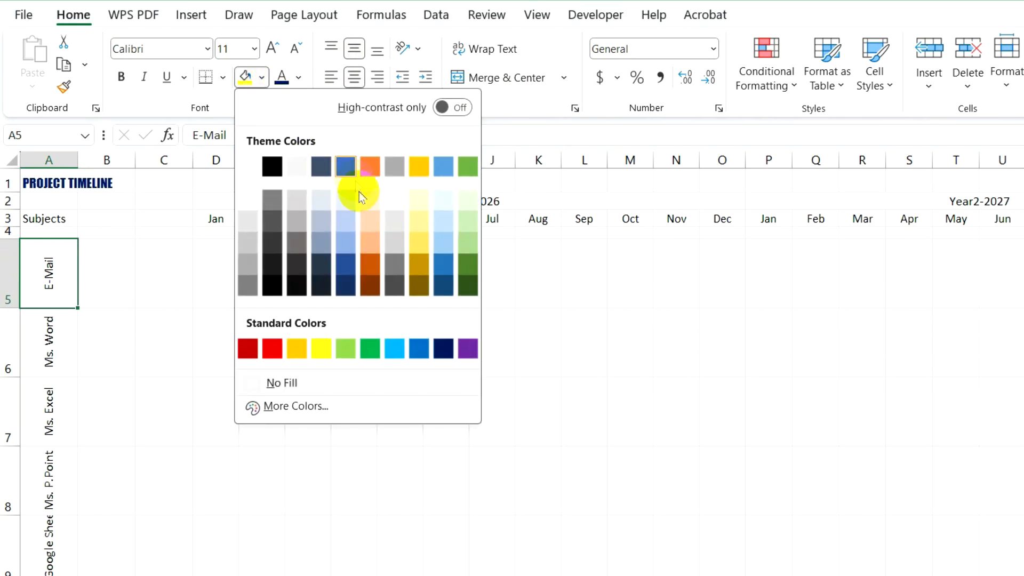
pyautogui.click(413, 257)
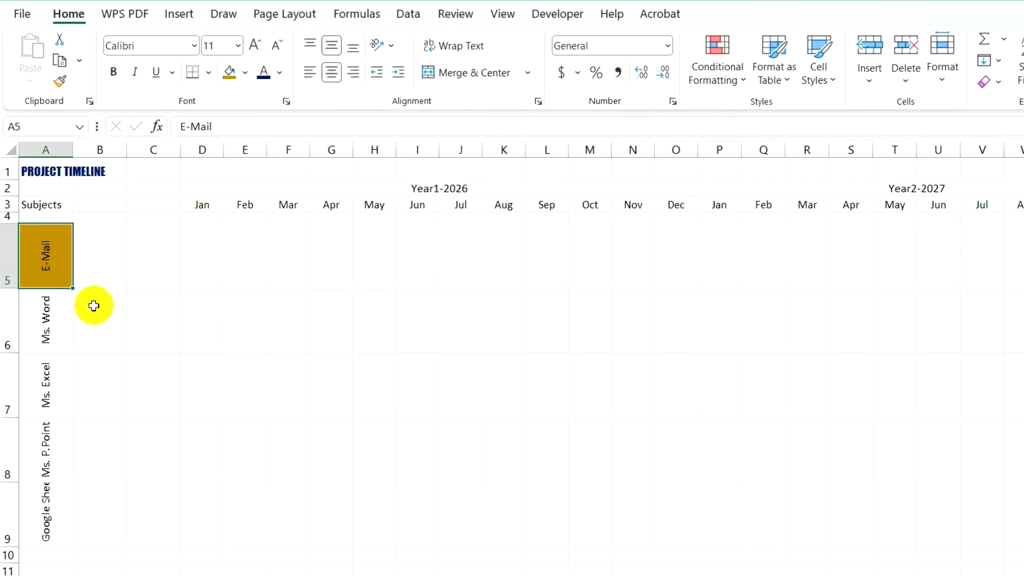
# Fill the Ms. Word cell with the blue theme color and the Ms. Excel cell with light green
pyautogui.click(51, 314)
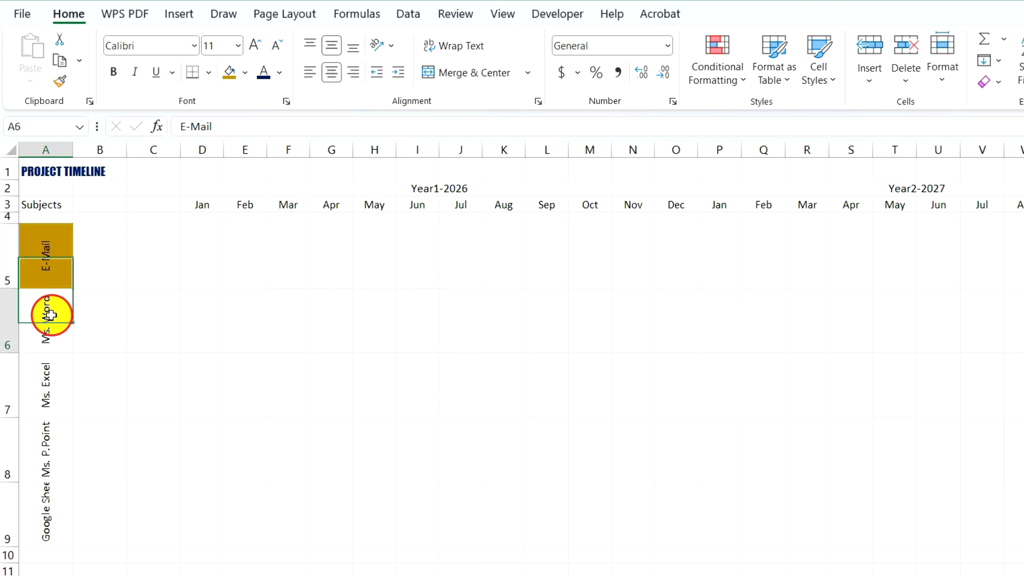
pyautogui.click(245, 72)
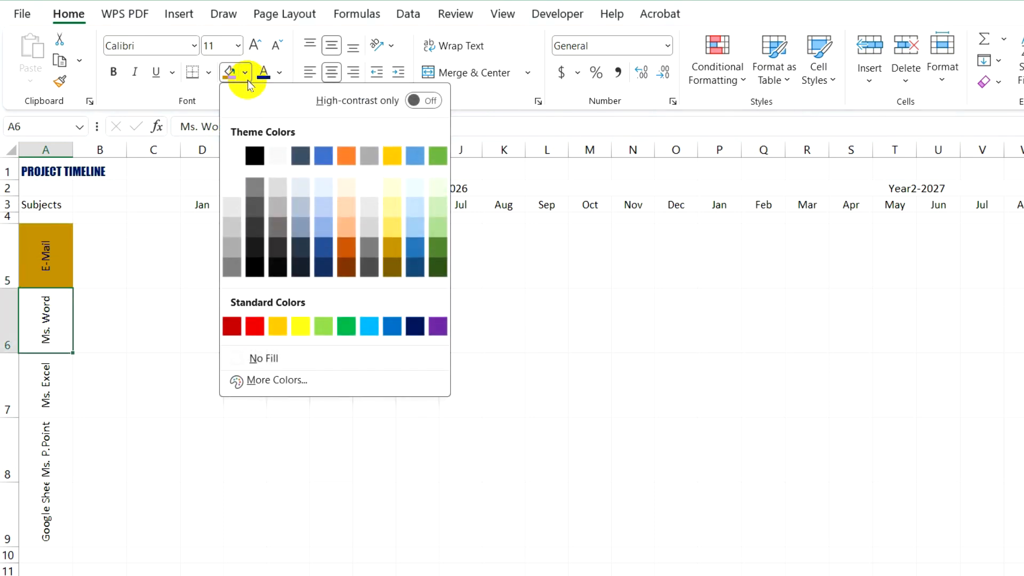
pyautogui.click(324, 155)
pyautogui.click(46, 387)
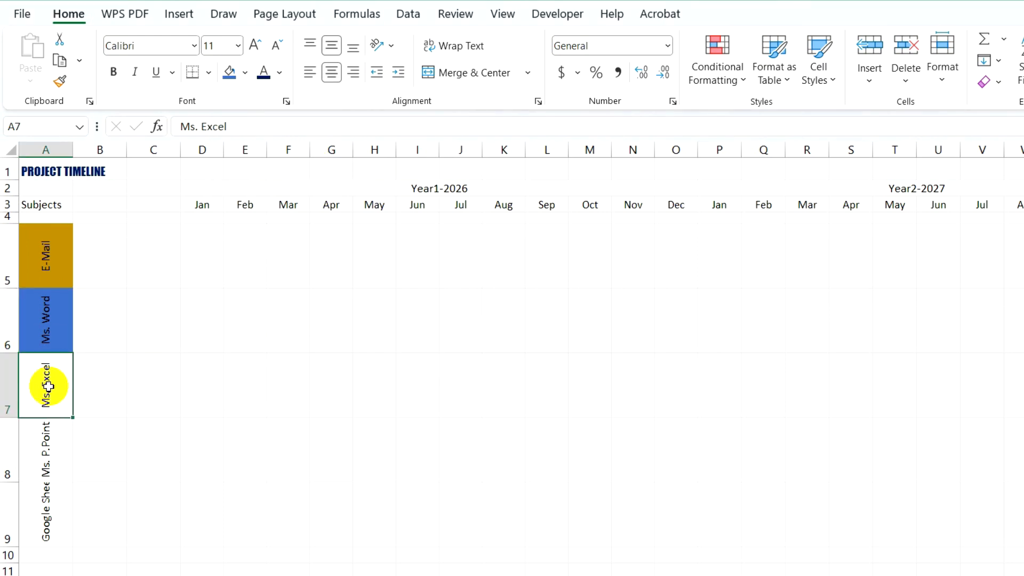
pyautogui.click(245, 73)
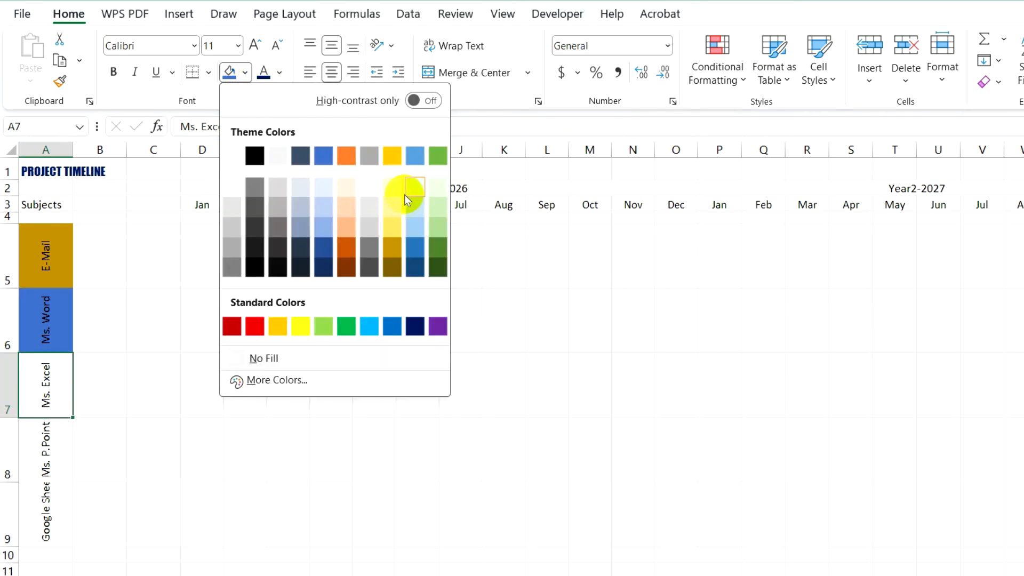
pyautogui.click(433, 230)
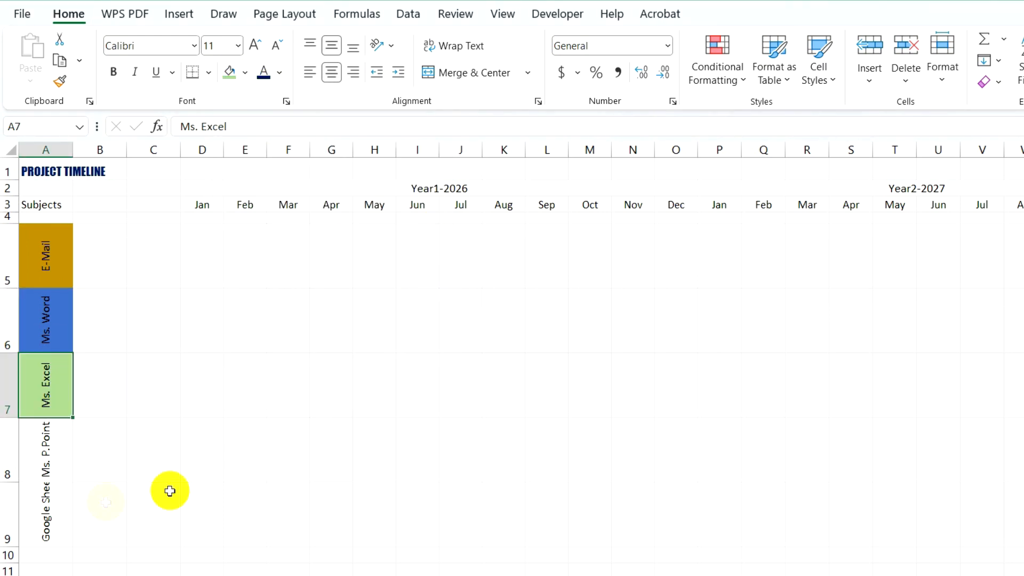
# Fill the Ms. P.Point cell with the orange theme color and the Google Sheets cell with standard green
pyautogui.click(53, 449)
pyautogui.click(245, 75)
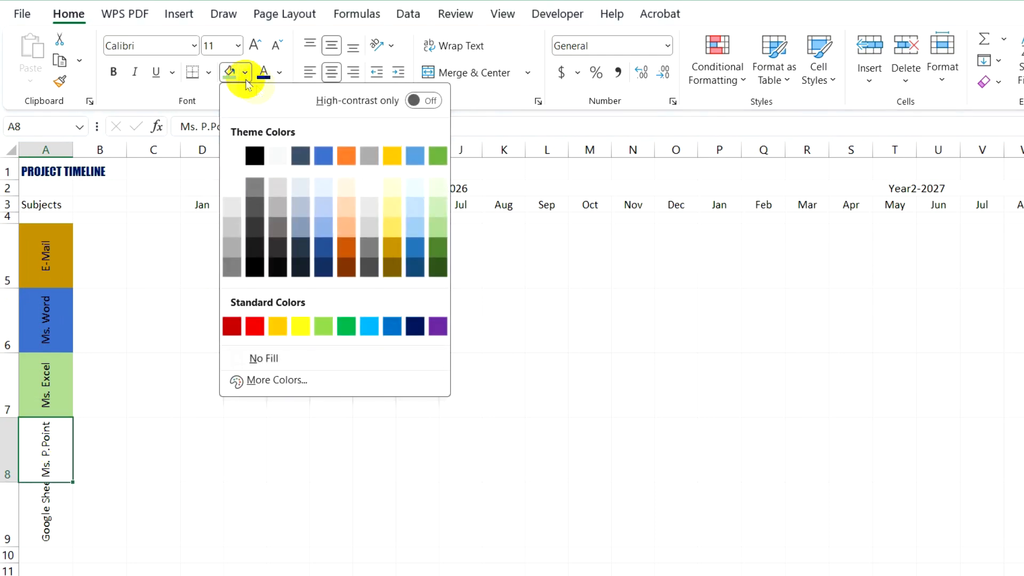
pyautogui.click(344, 155)
pyautogui.click(58, 498)
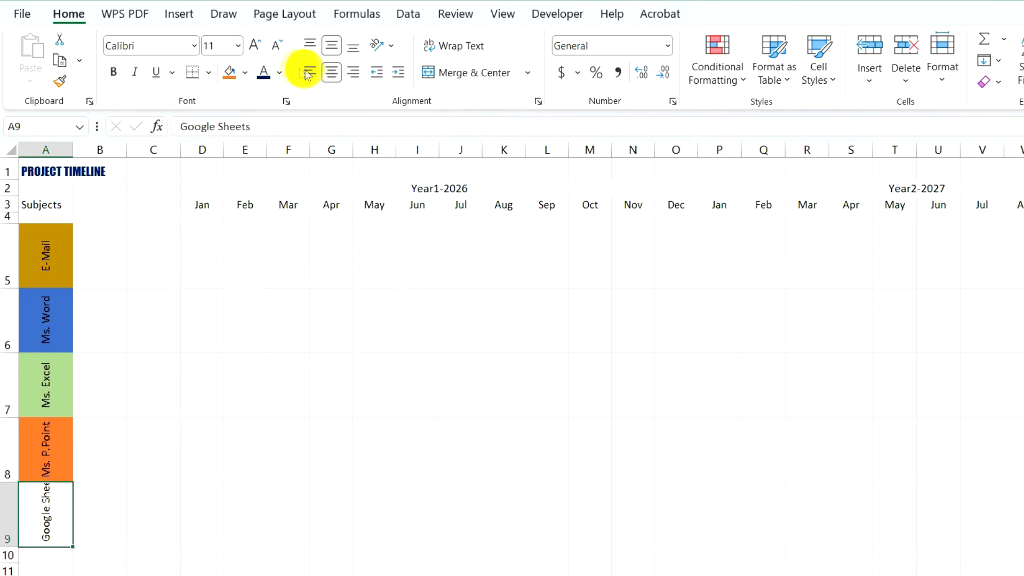
pyautogui.click(245, 73)
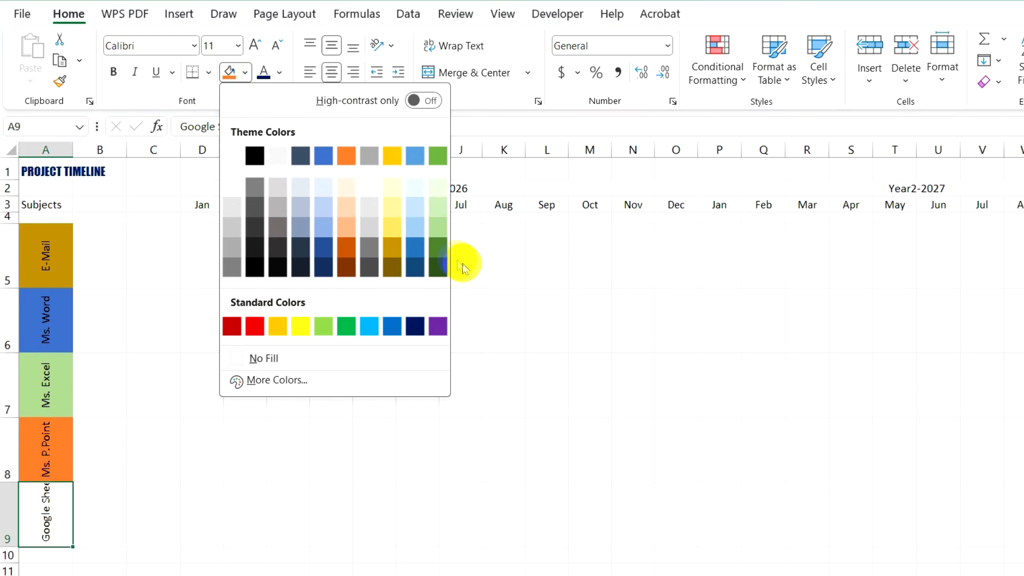
pyautogui.click(345, 325)
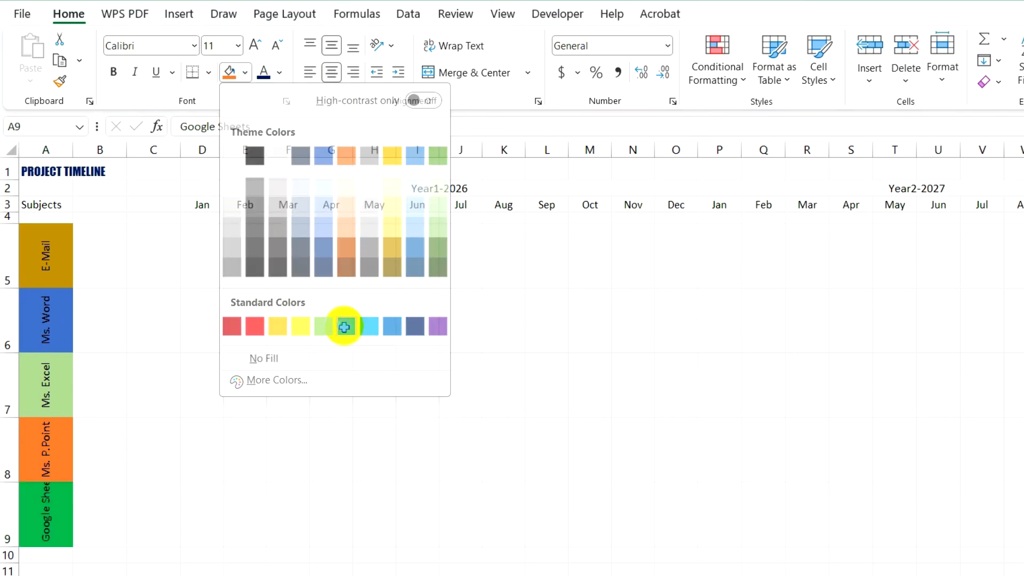
# Increase the heights of rows 9 and 8 so that Google Sheets and Ms. P.Point fit fully in their cells
pyautogui.moveTo(11, 547); pyautogui.dragTo(13, 565)
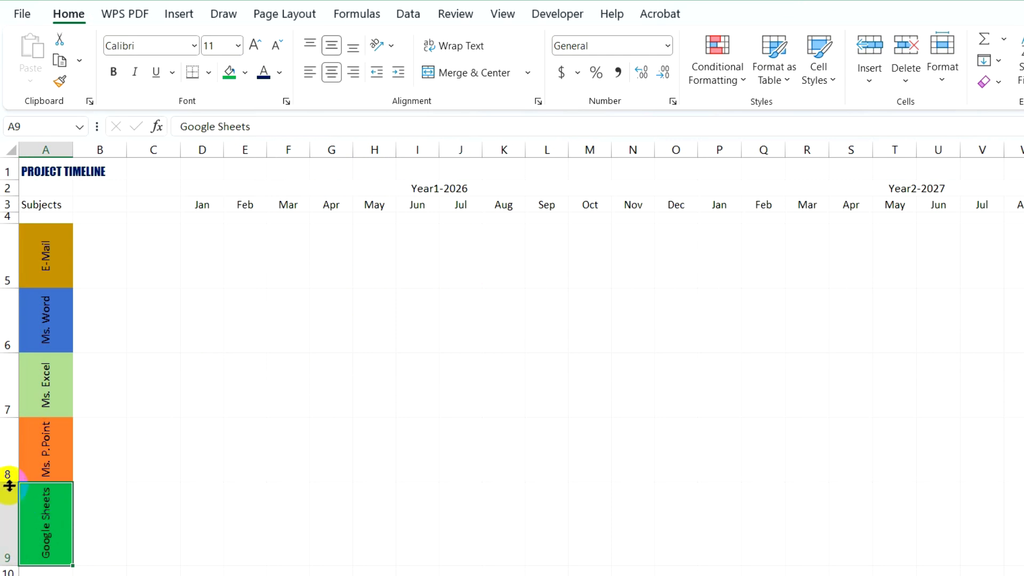
pyautogui.moveTo(11, 481); pyautogui.dragTo(10, 489)
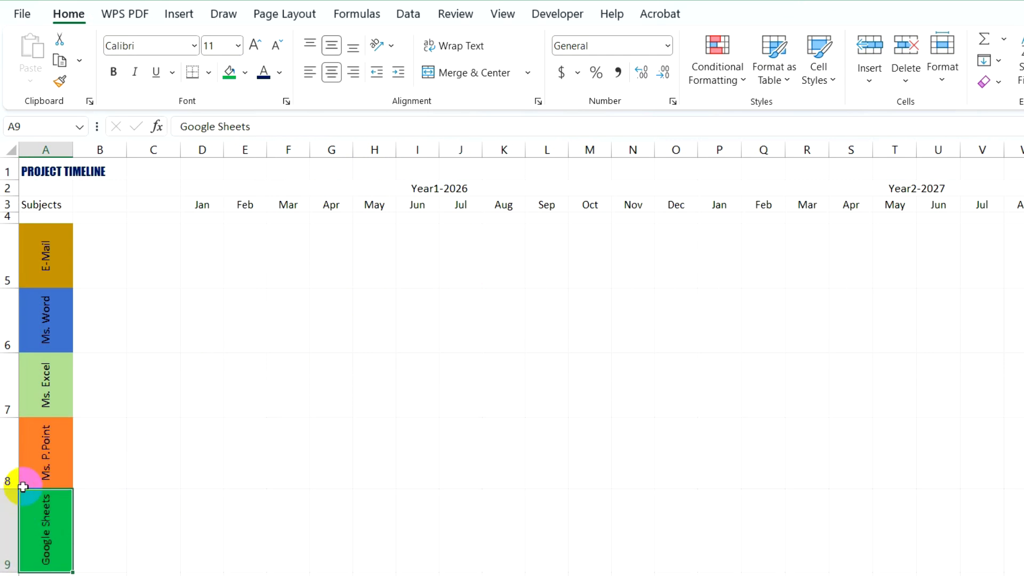
pyautogui.click(124, 459)
pyautogui.scroll(-1, 354, 434)
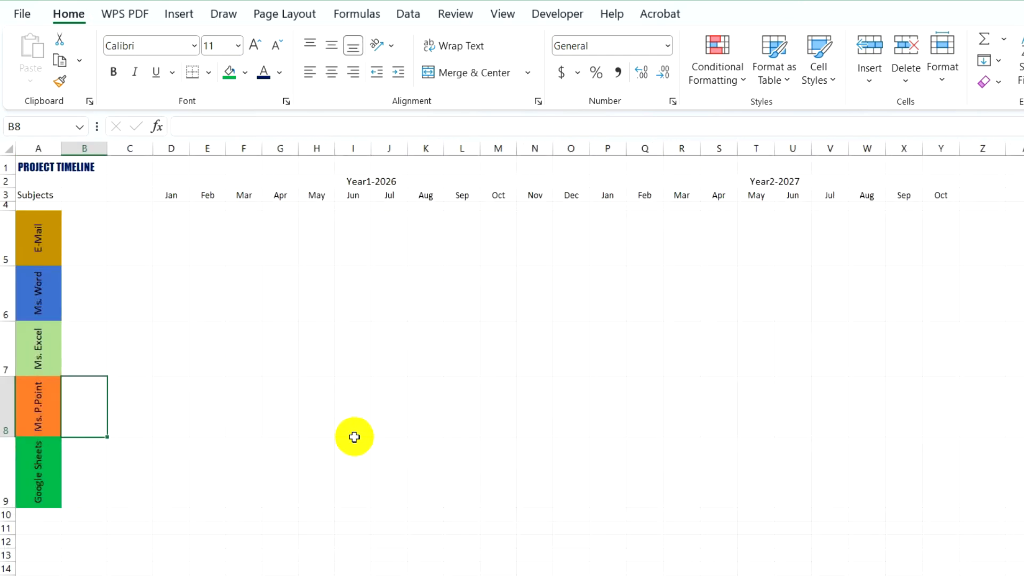
pyautogui.click(213, 422)
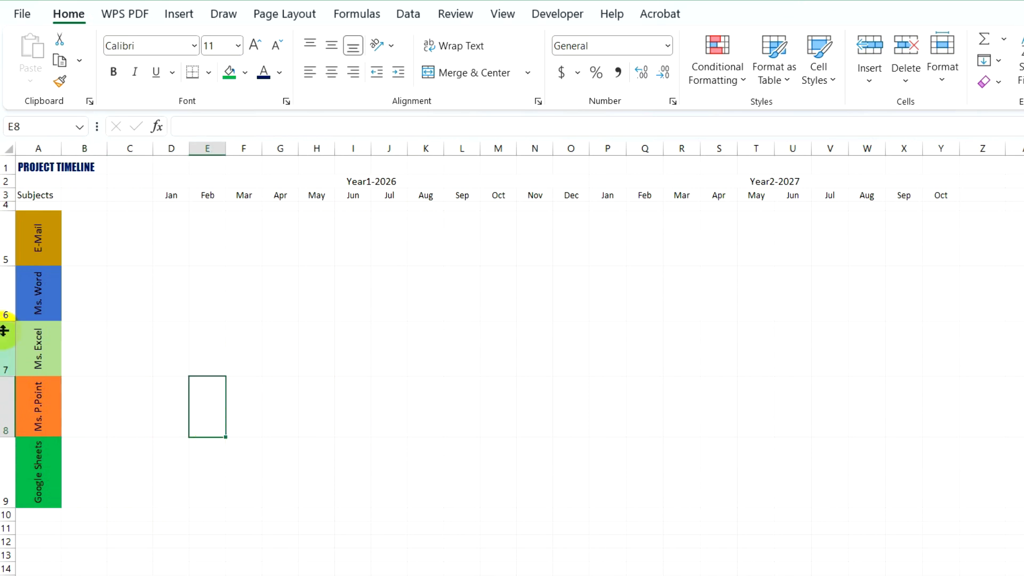
# Change the font color of the subject names in A5:A9 to white
pyautogui.moveTo(27, 238); pyautogui.dragTo(26, 472)
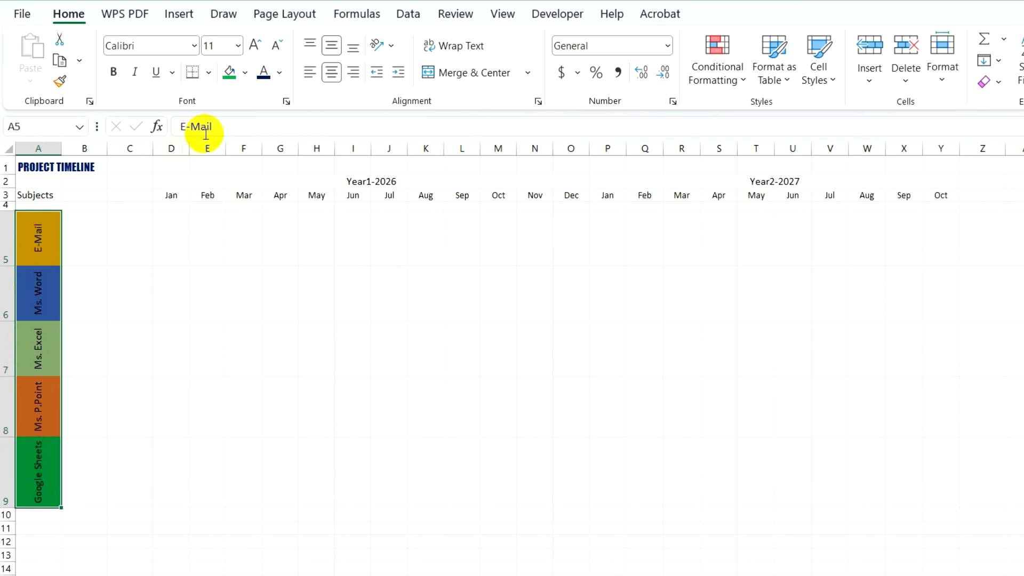
pyautogui.click(280, 73)
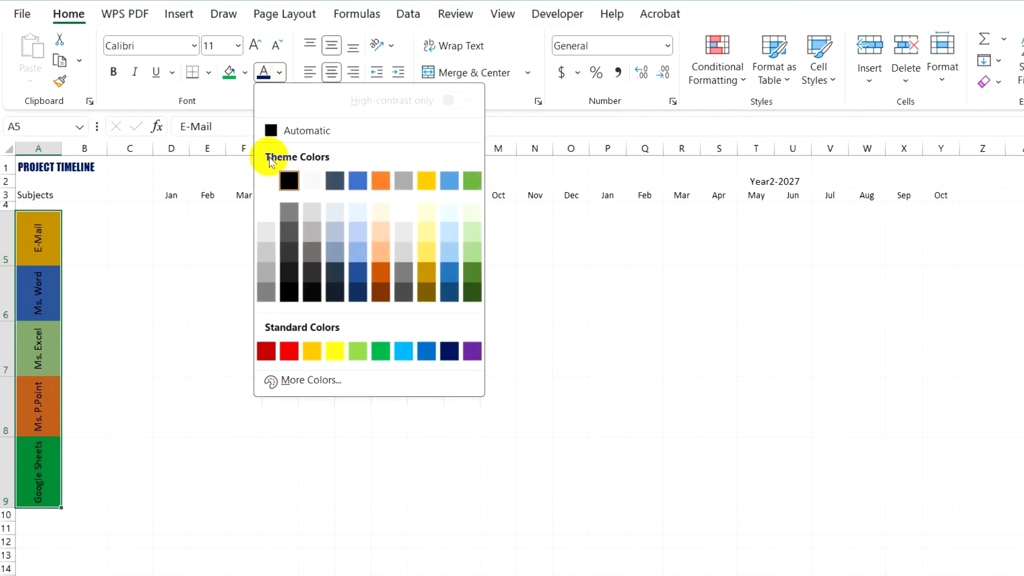
pyautogui.click(263, 180)
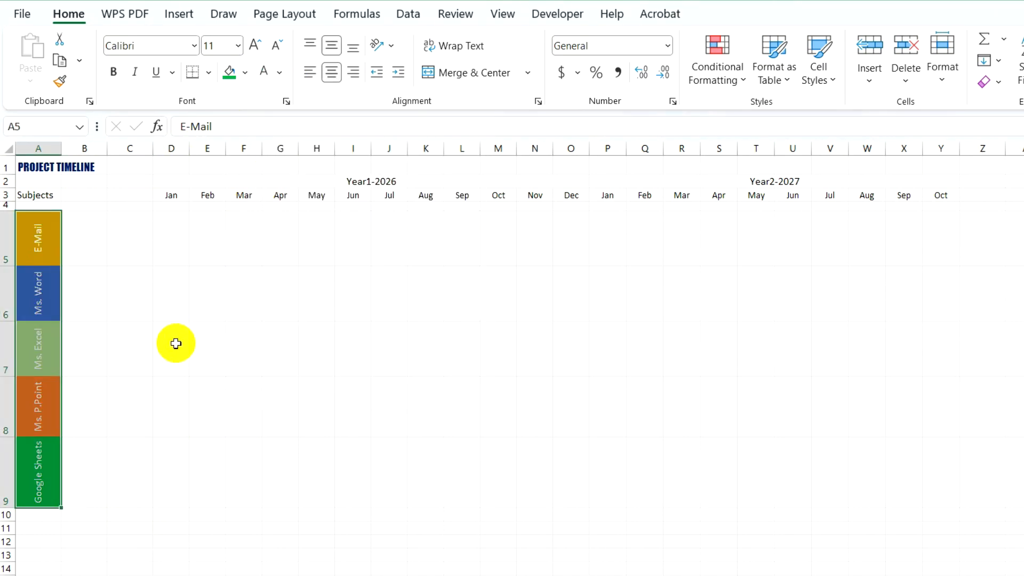
pyautogui.click(135, 256)
# Insert an oval shape as a circle about two columns wide in columns E and F, beginning in row 6
pyautogui.click(175, 12)
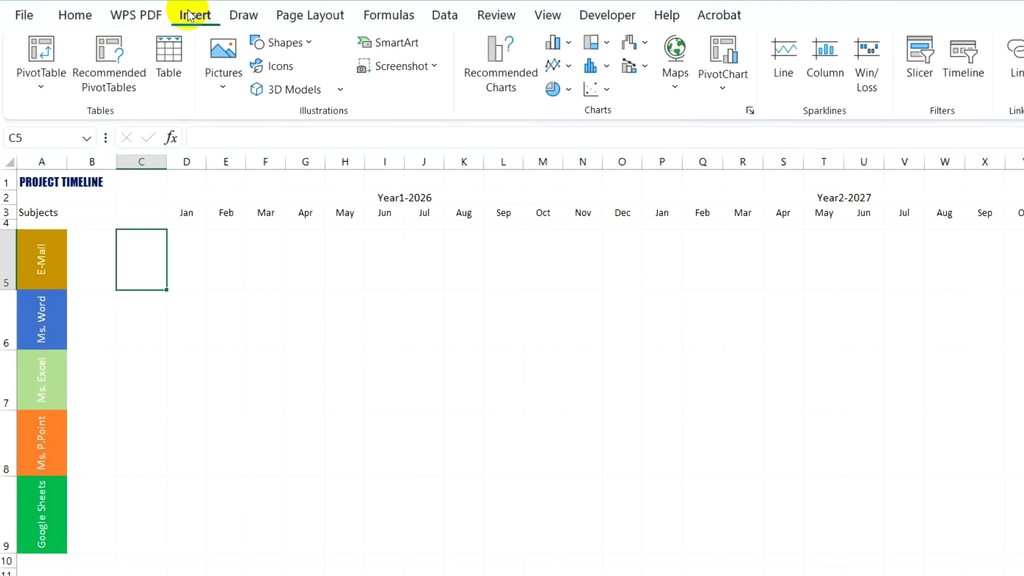
pyautogui.click(284, 43)
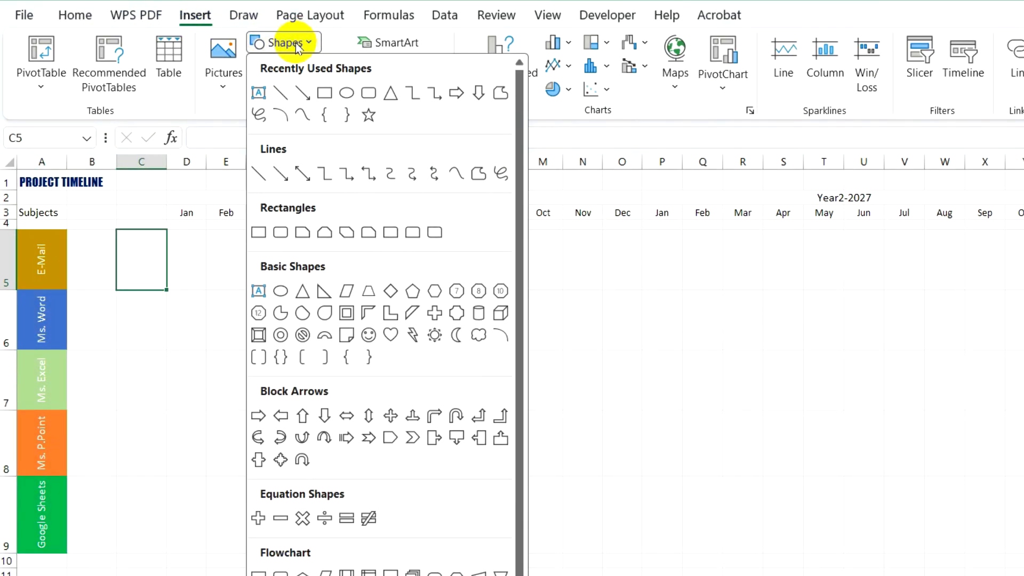
pyautogui.click(341, 92)
pyautogui.click(206, 294)
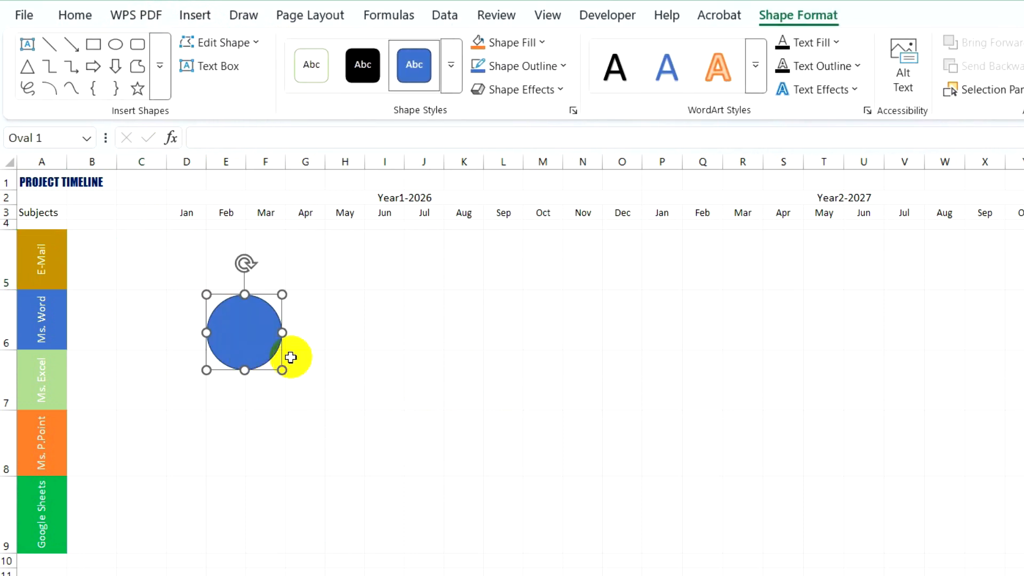
# Center the circle's text horizontally and vertically and enter 01 in it
pyautogui.click(75, 15)
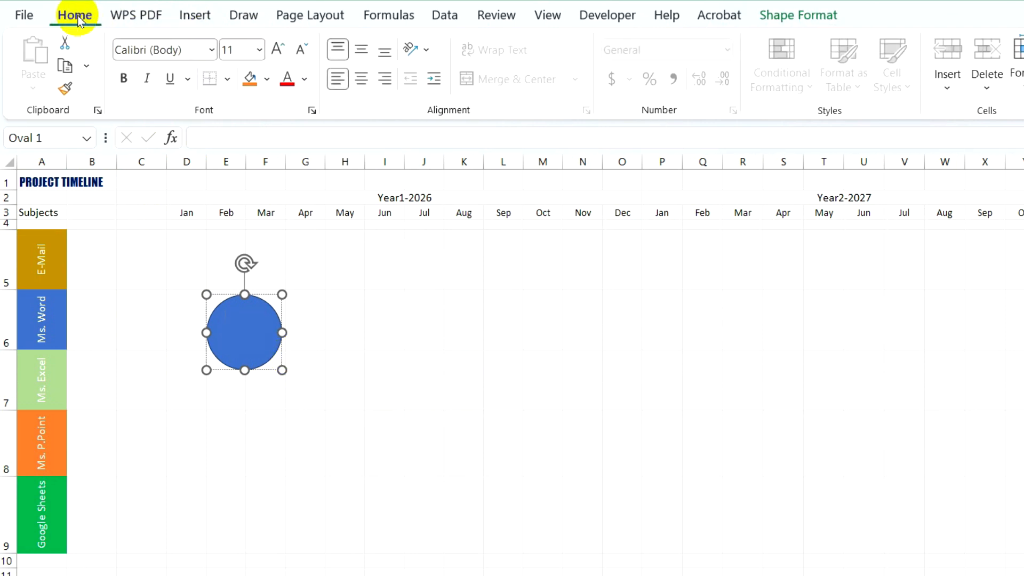
pyautogui.click(361, 49)
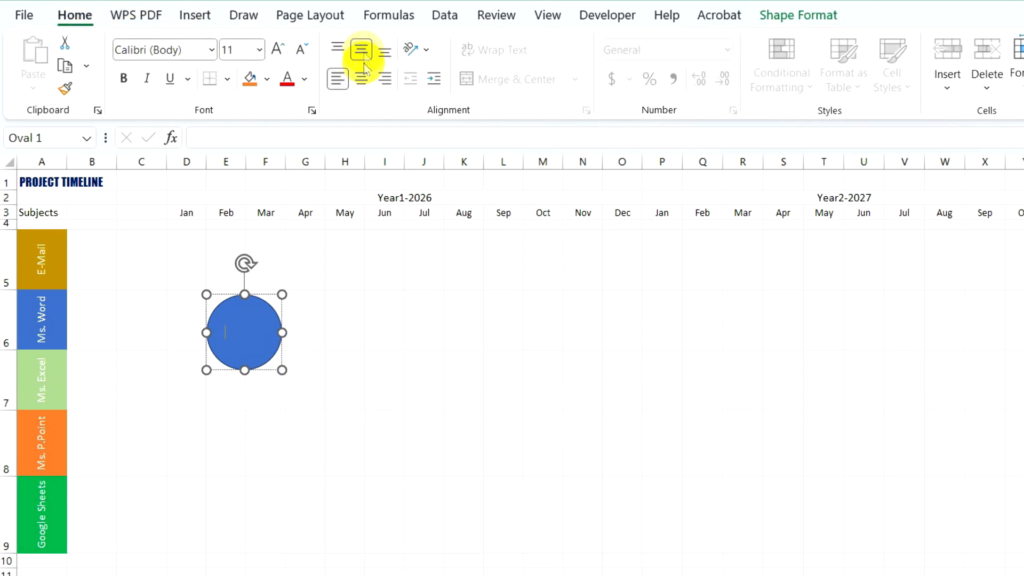
pyautogui.click(366, 86)
pyautogui.write('01')
# Format the number 01 in the circle with the Impact font at size 16
pyautogui.doubleClick(243, 331)
pyautogui.click(169, 49)
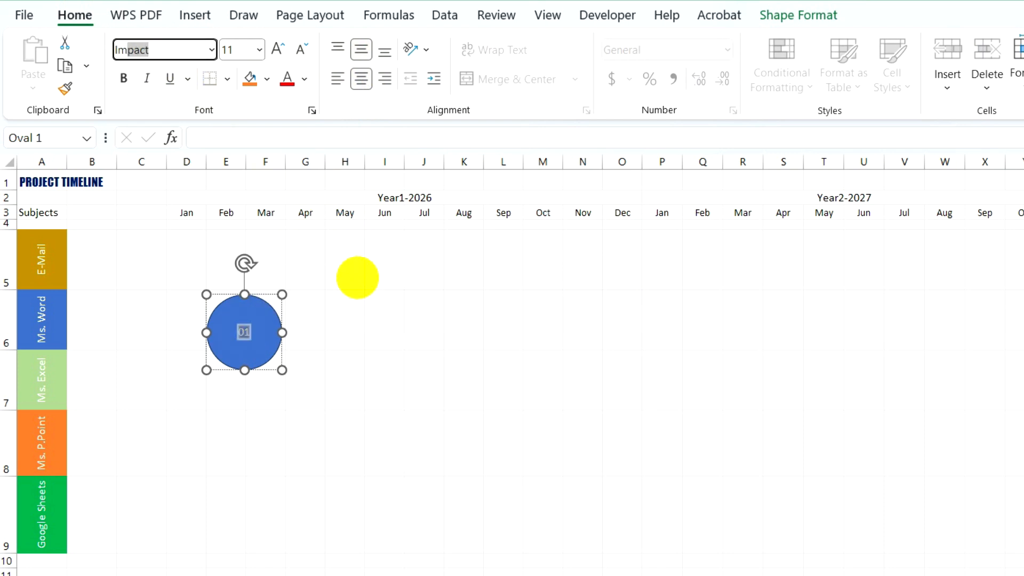
pyautogui.click(284, 49)
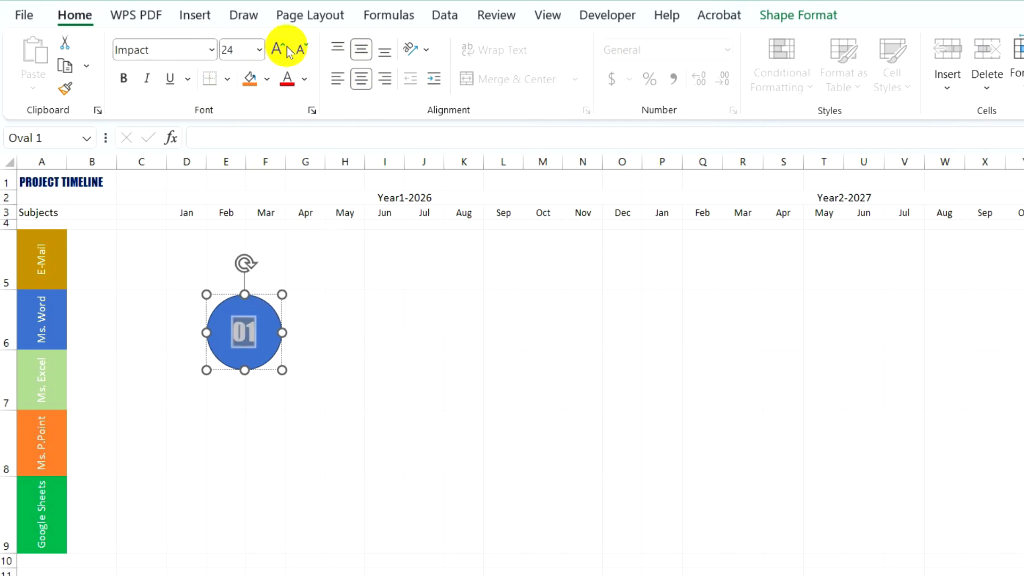
pyautogui.click(300, 52)
pyautogui.click(301, 51)
pyautogui.click(301, 52)
# Shrink the circle to slightly less than row 5's height and place it over the right edge of the E-Mail cell
pyautogui.click(283, 371)
pyautogui.moveTo(283, 371); pyautogui.dragTo(253, 341)
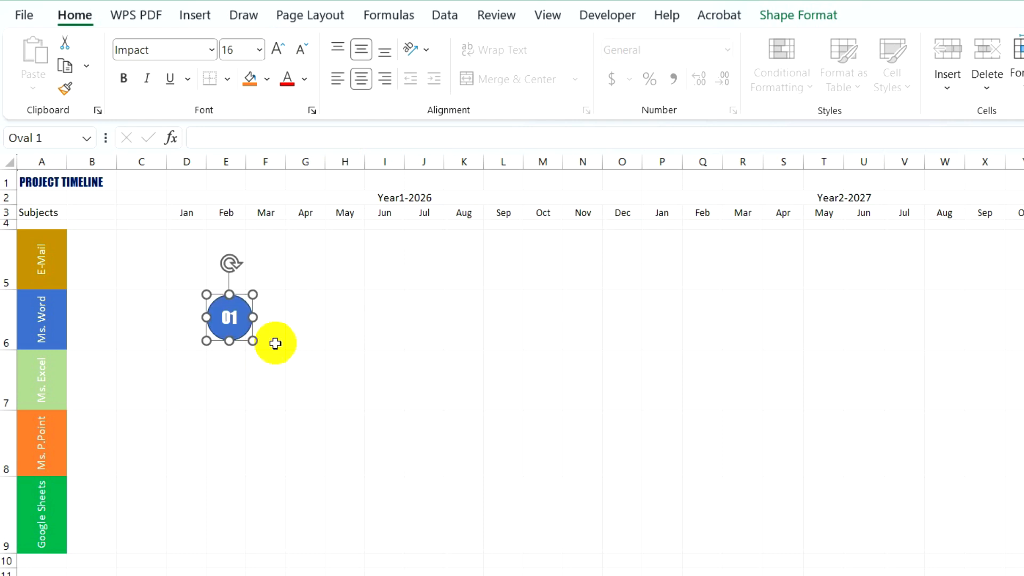
pyautogui.moveTo(246, 304); pyautogui.dragTo(97, 248)
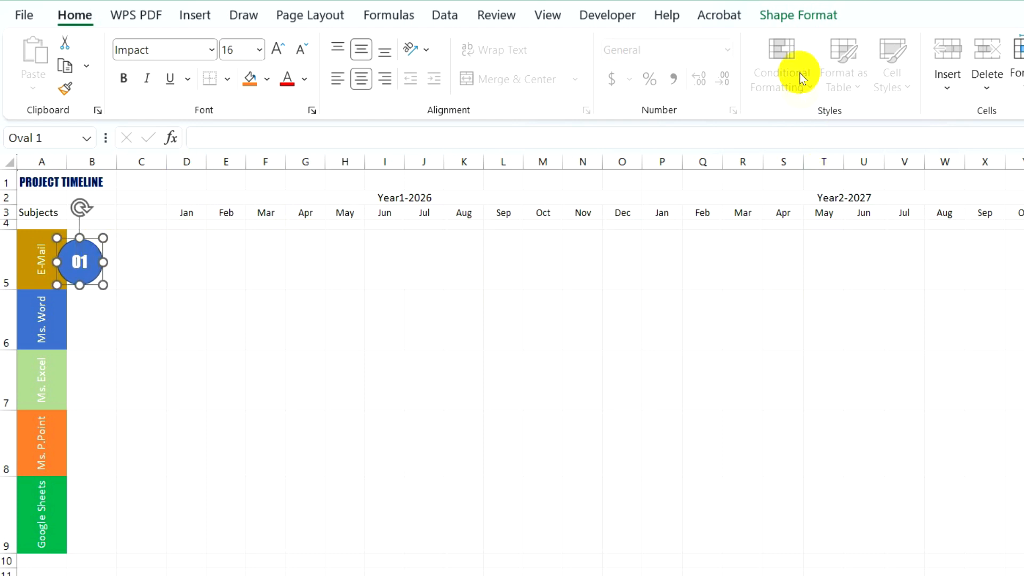
# Give the E-Mail circle a white outline, shrink it slightly, and reduce its number to font size 12
pyautogui.click(816, 16)
pyautogui.click(539, 65)
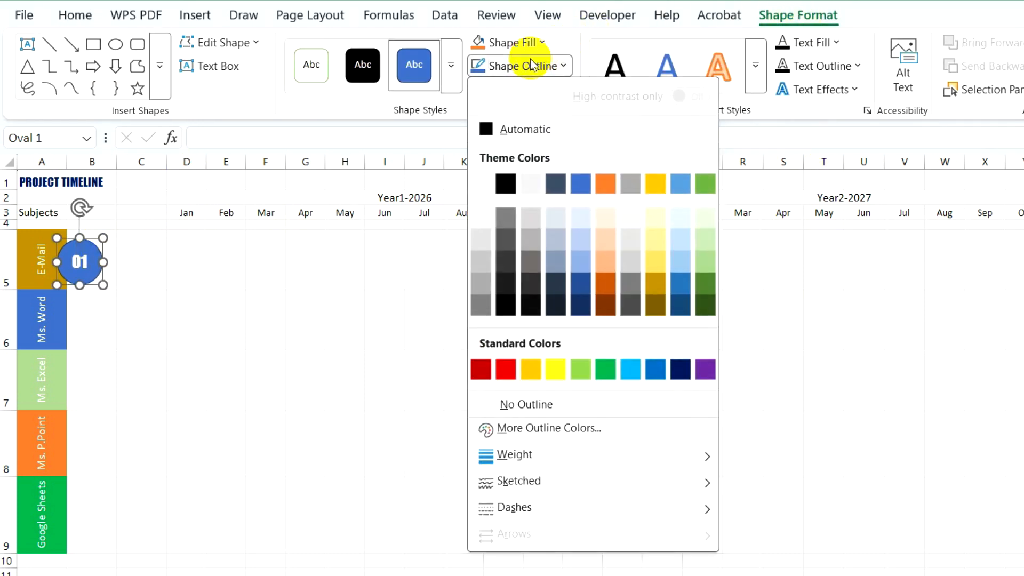
pyautogui.click(475, 184)
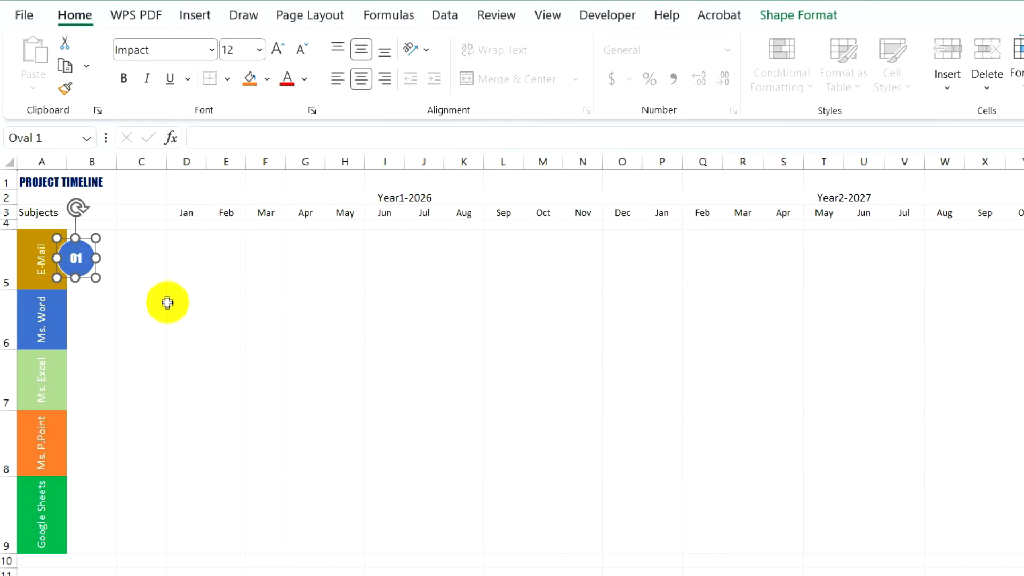
pyautogui.click(153, 274)
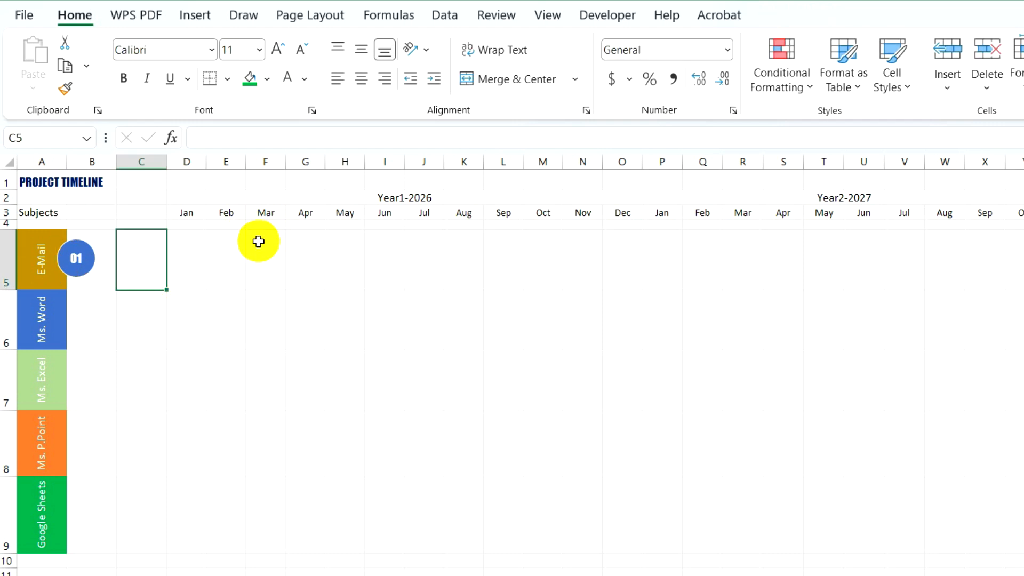
# Duplicate the E-Mail circle twice and place the copies over the right edges of the Ms. Word and Ms. Excel cells
pyautogui.click(79, 274)
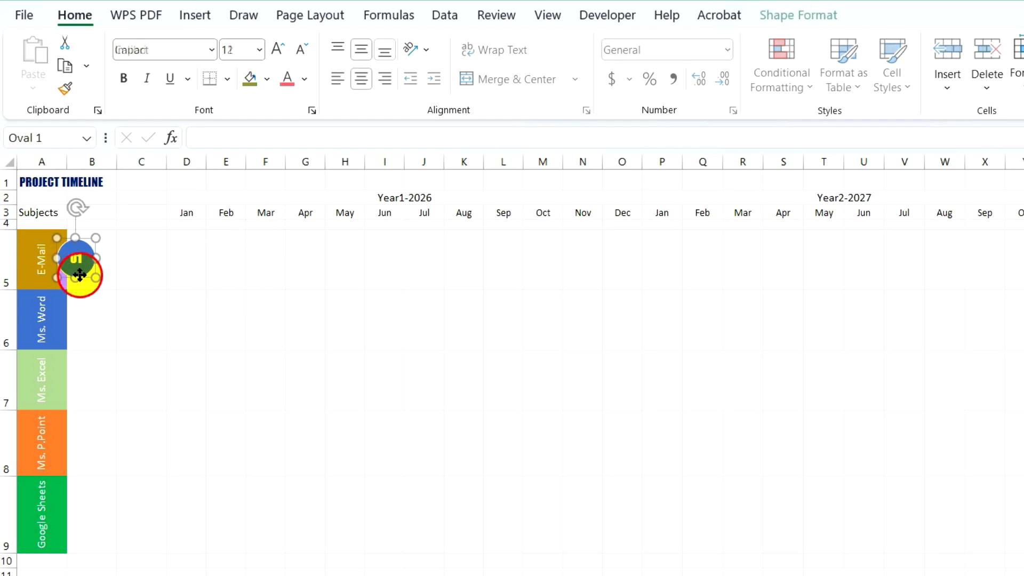
pyautogui.hotkey('ctrl', 'c')
pyautogui.hotkey('ctrl', 'v')
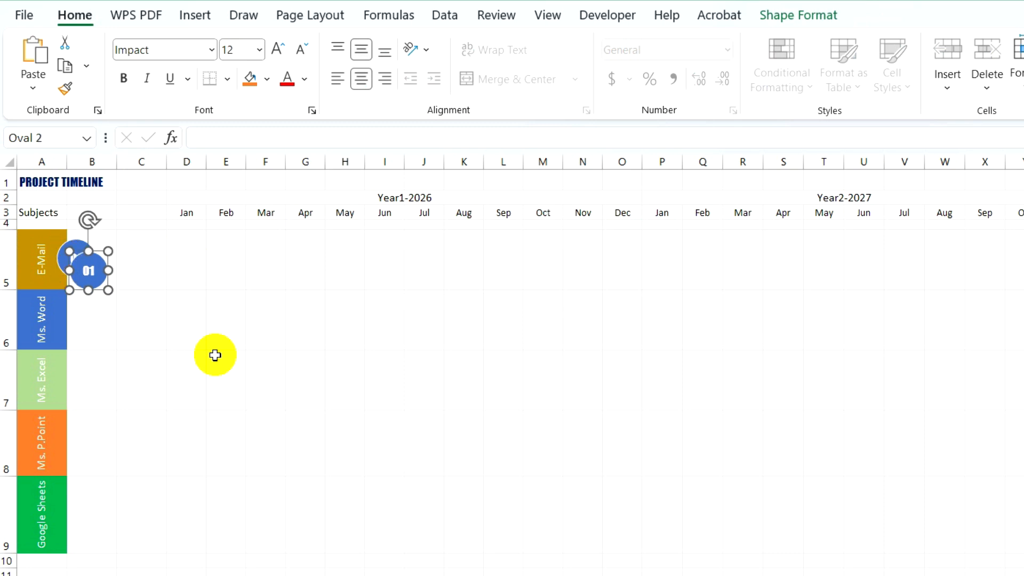
pyautogui.moveTo(106, 277); pyautogui.dragTo(92, 329)
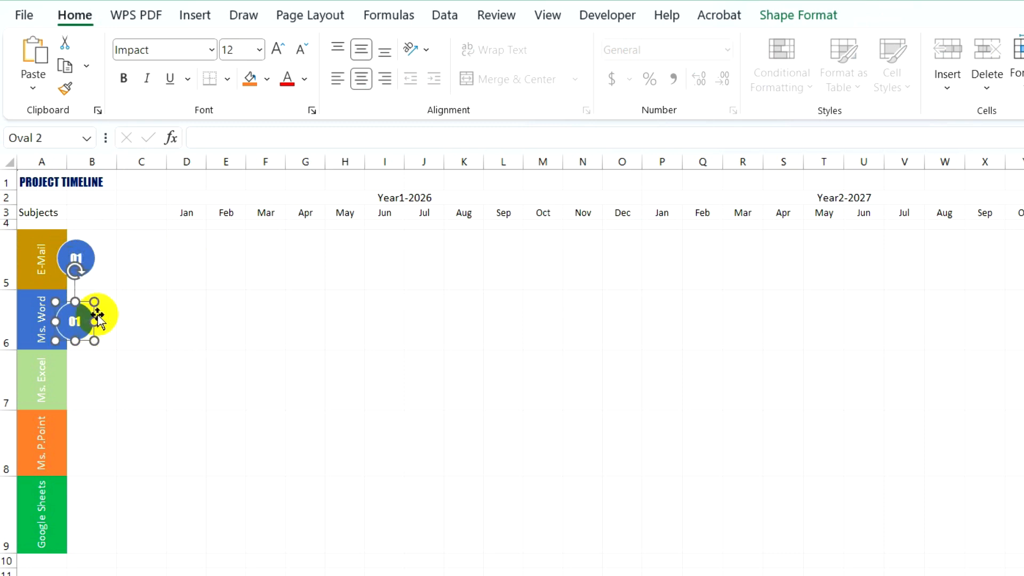
pyautogui.hotkey('ctrl', 'v')
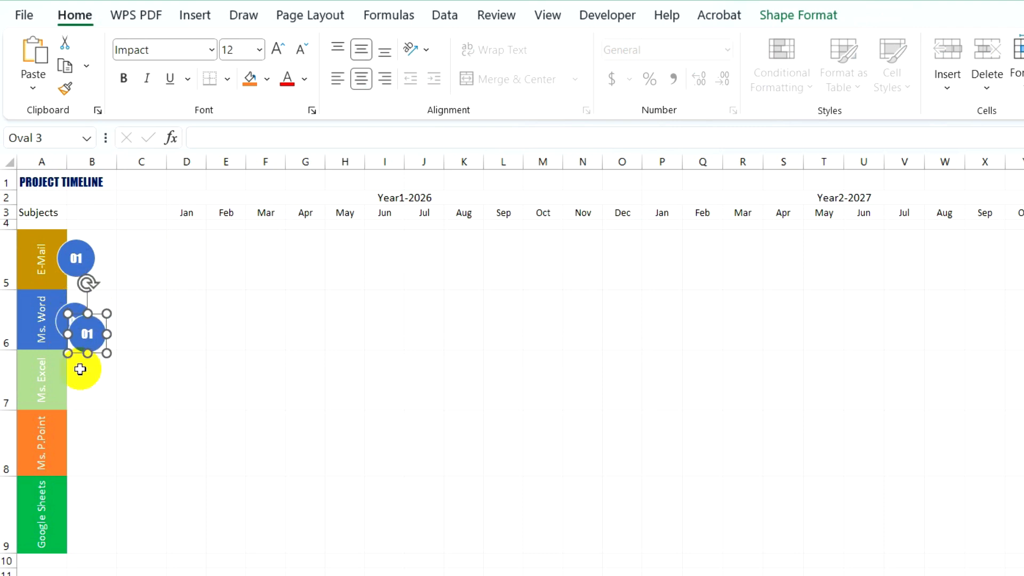
pyautogui.moveTo(83, 362)
pyautogui.mouseDown()
pyautogui.moveTo(103, 335)
pyautogui.moveTo(96, 373)
pyautogui.mouseUp()
# Add two more copies of the circle over the right edges of the Ms. P.Point and Google Sheets cells
pyautogui.hotkey('ctrl', 'v')
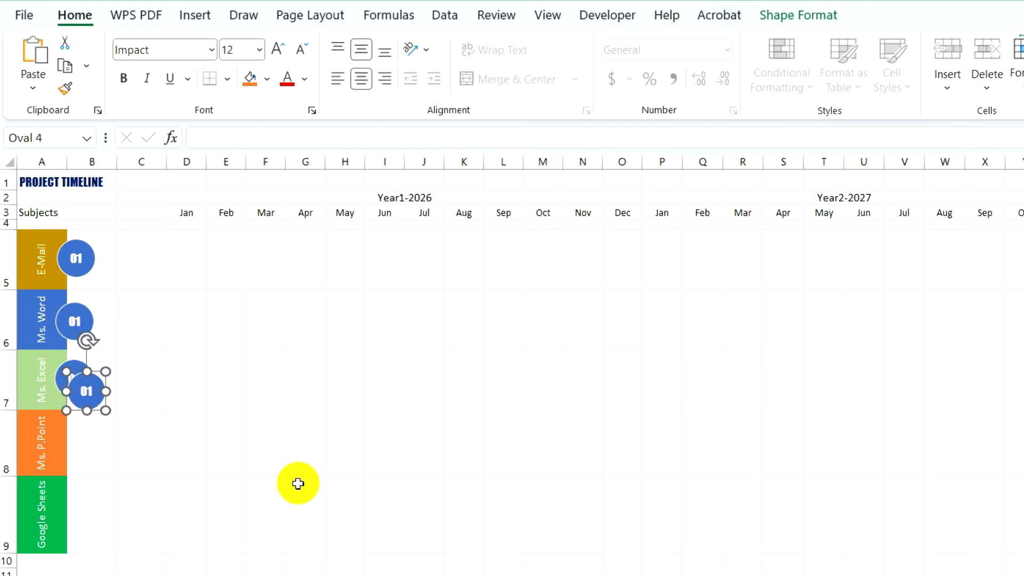
pyautogui.moveTo(104, 385); pyautogui.dragTo(91, 439)
pyautogui.hotkey('ctrl', 'v')
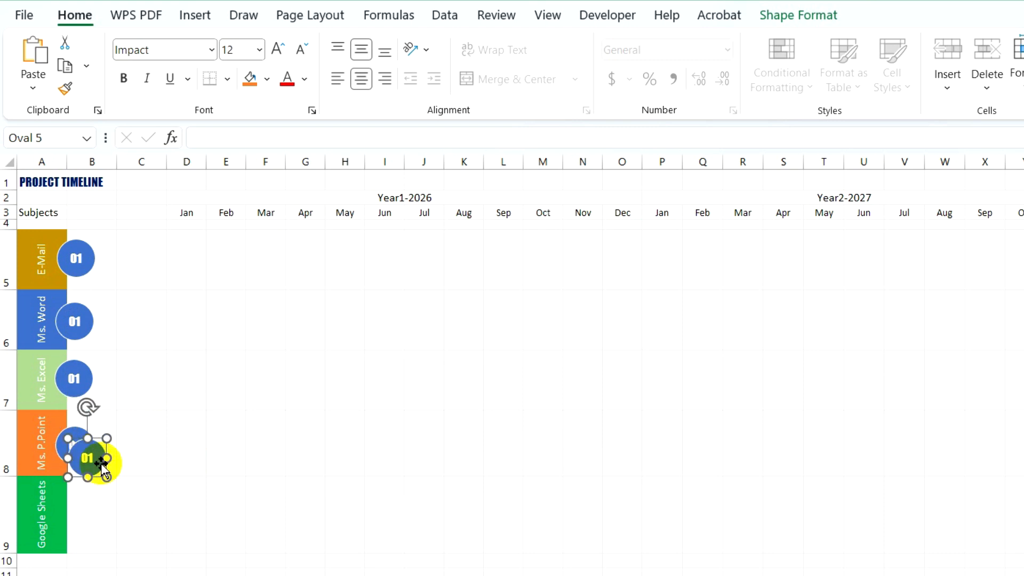
pyautogui.moveTo(100, 467); pyautogui.dragTo(85, 521)
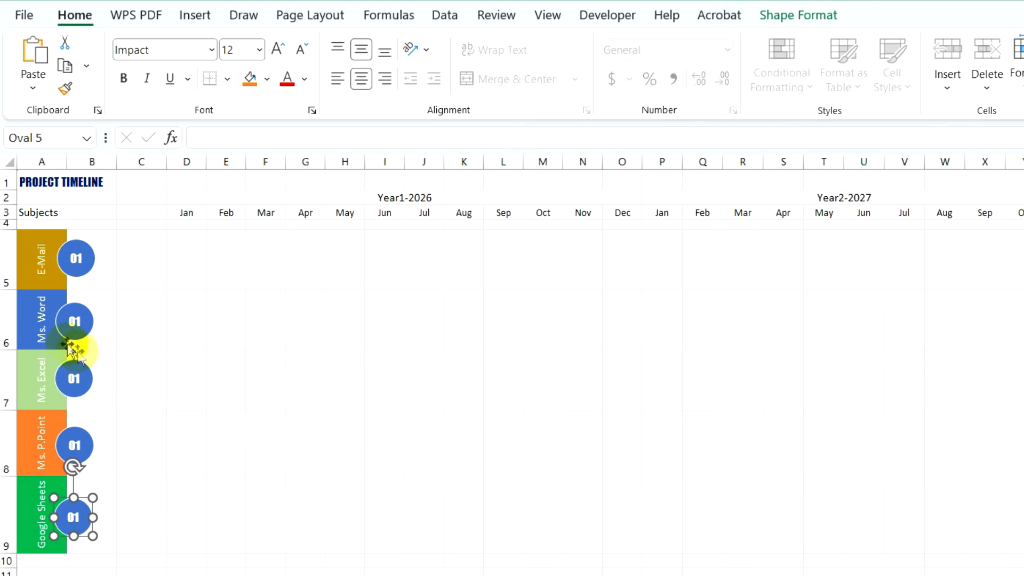
# Renumber the Ms. Word circle 02 at font size 11 and the Ms. Excel circle 03 at size 10.5
pyautogui.click(74, 320)
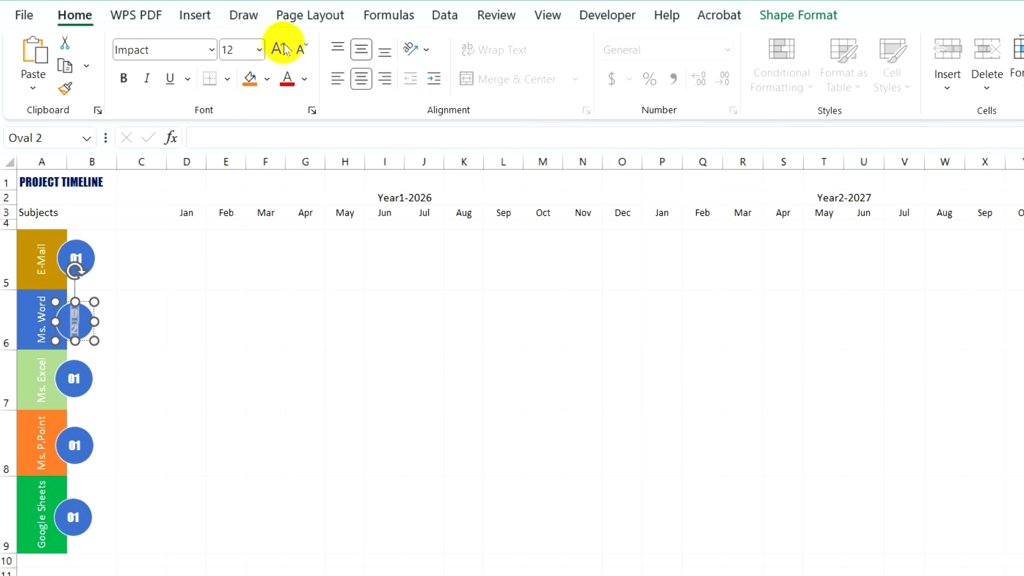
pyautogui.click(302, 50)
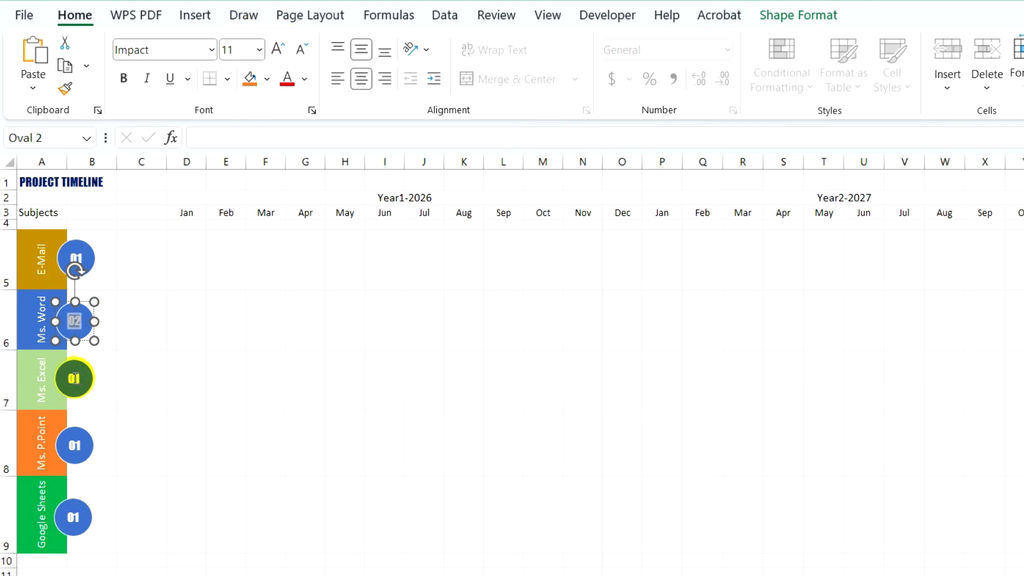
pyautogui.click(73, 378)
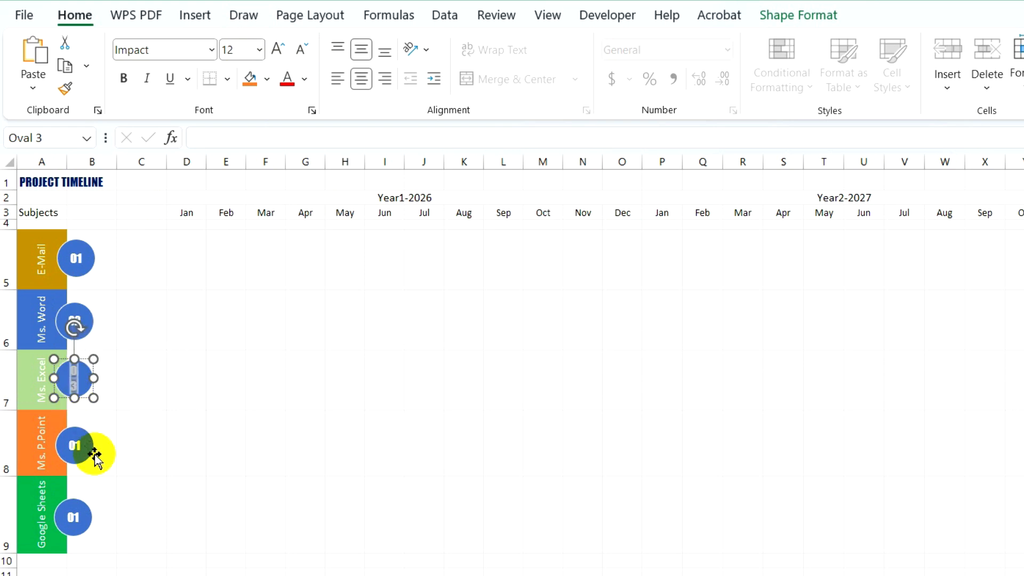
pyautogui.click(302, 50)
pyautogui.click(302, 49)
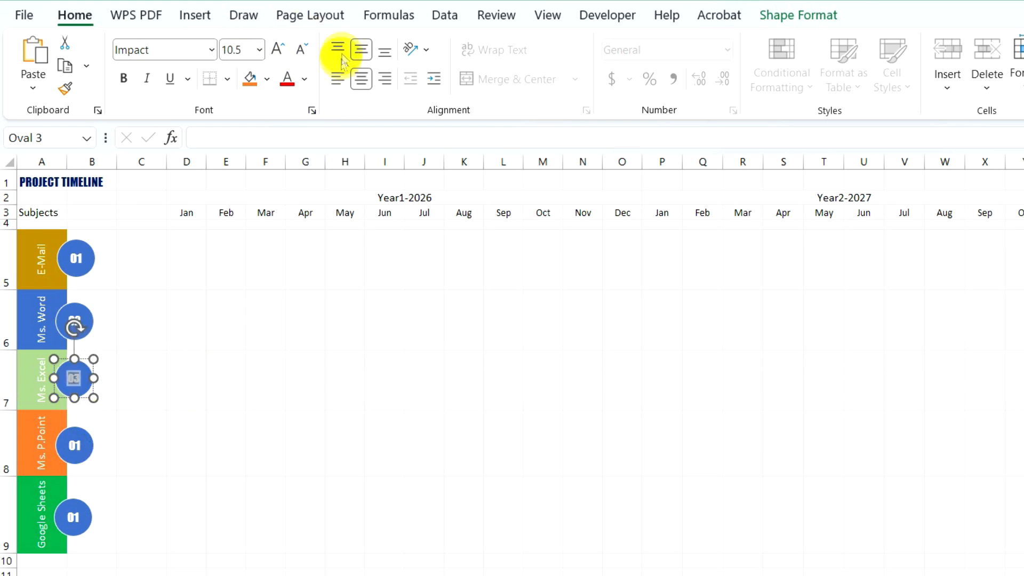
# Reduce the E-Mail circle's number to size 10.5 and renumber the Ms. P.Point and Google Sheets circles 04 and 05
pyautogui.click(77, 257)
pyautogui.click(301, 50)
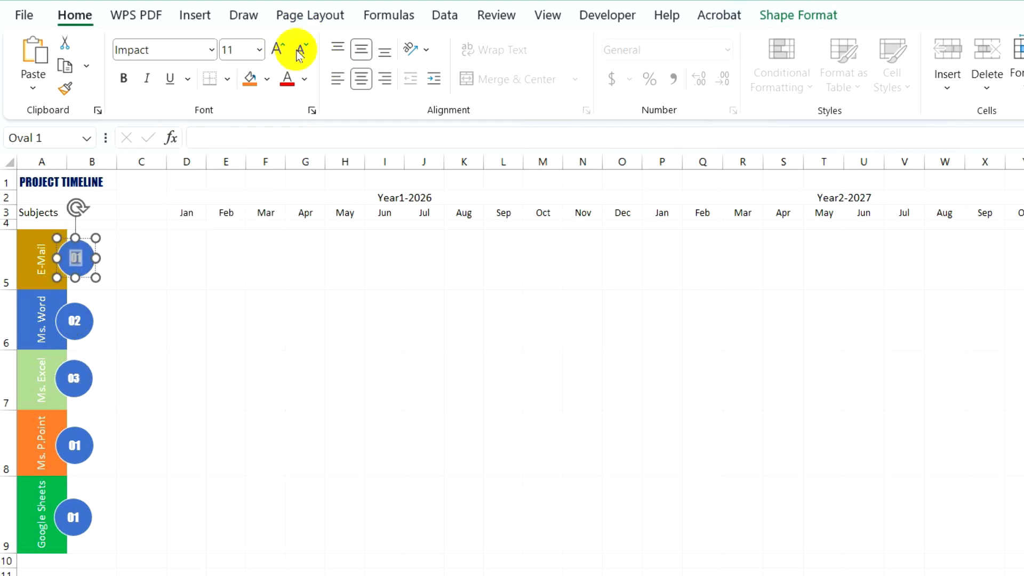
pyautogui.click(298, 51)
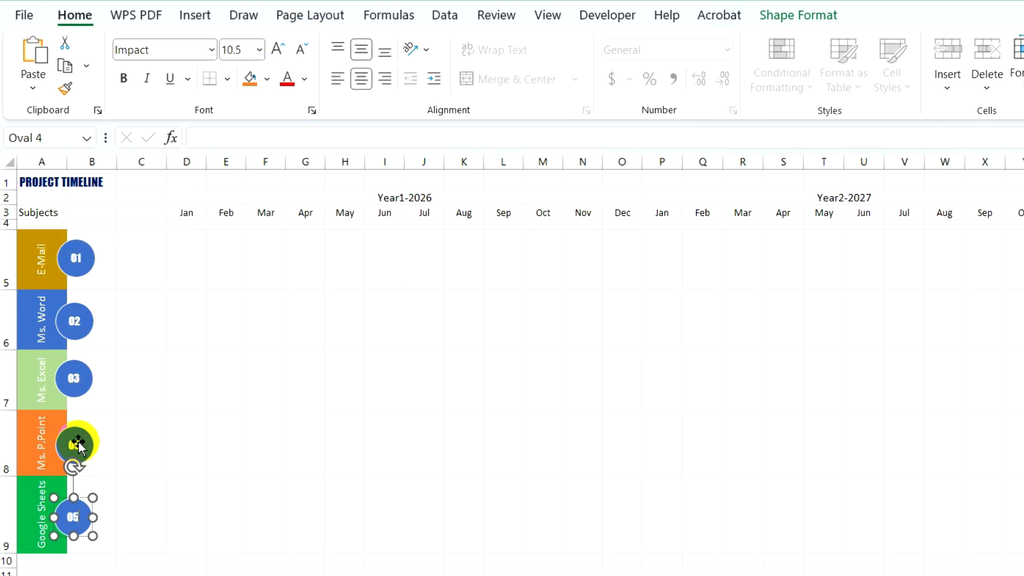
pyautogui.click(78, 445)
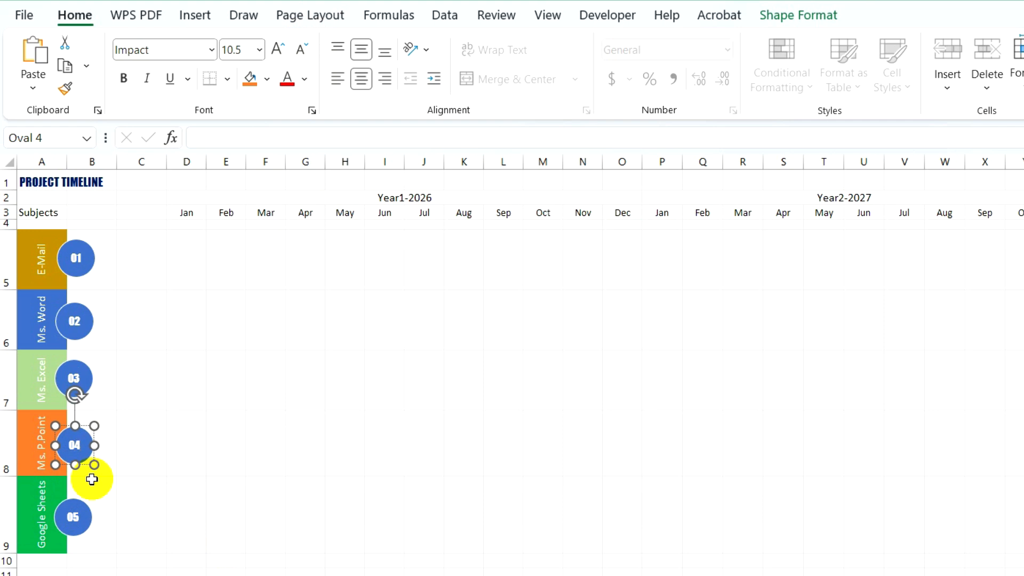
pyautogui.click(169, 450)
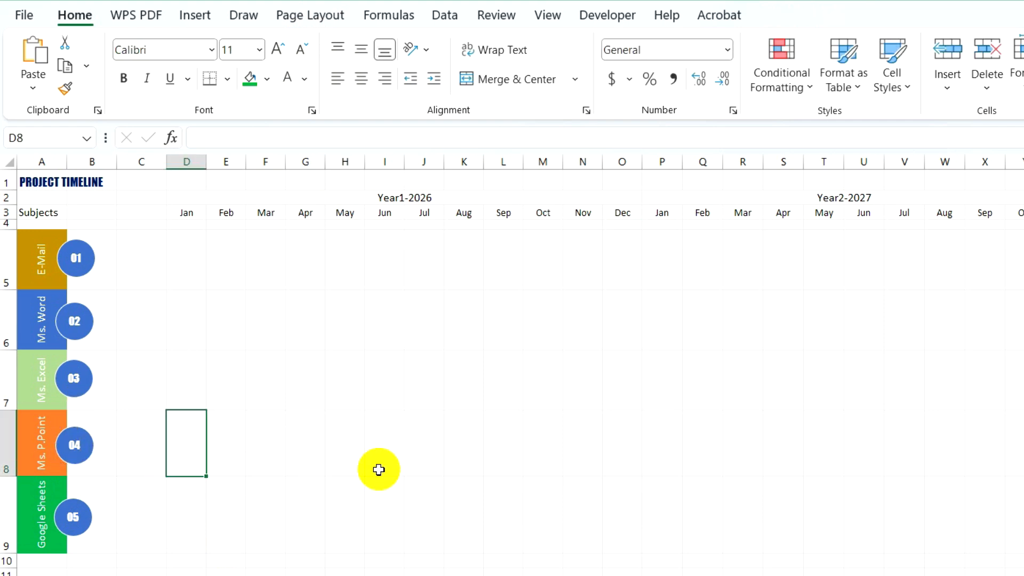
# Match circles to their subject colors by filling 01 with dark gold and 03 with light green
pyautogui.click(83, 273)
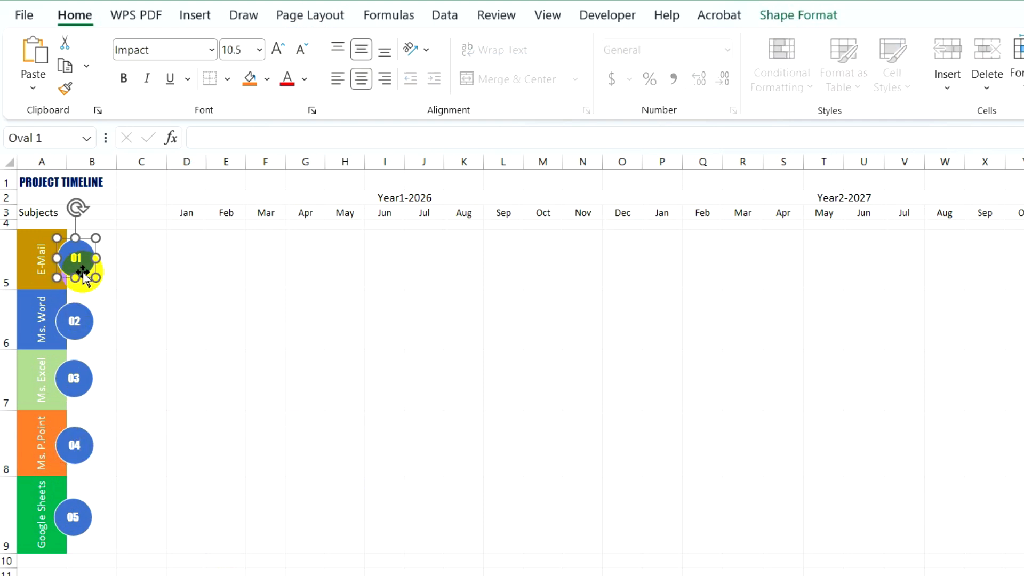
pyautogui.click(799, 15)
pyautogui.click(539, 42)
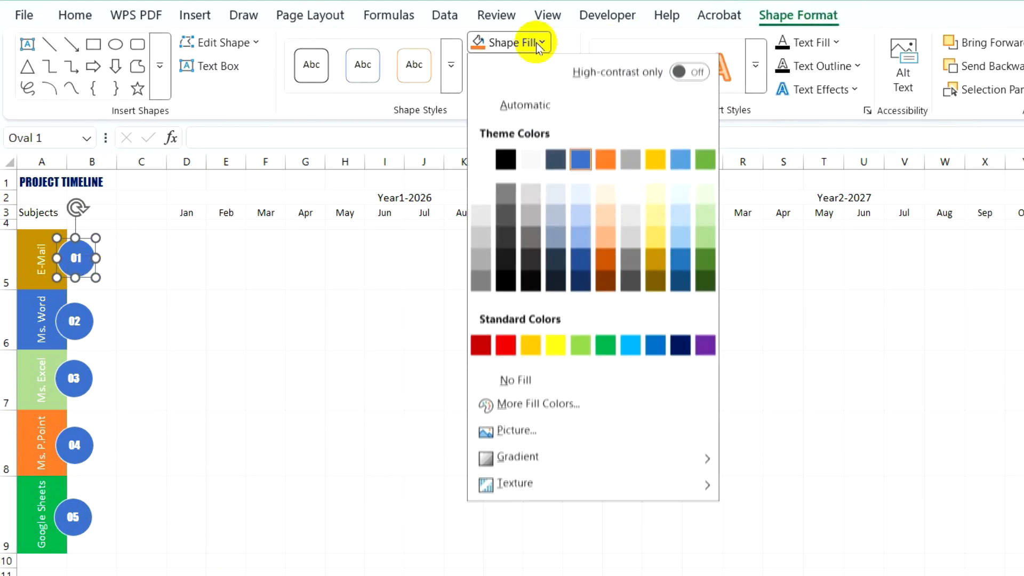
pyautogui.click(647, 265)
pyautogui.click(76, 320)
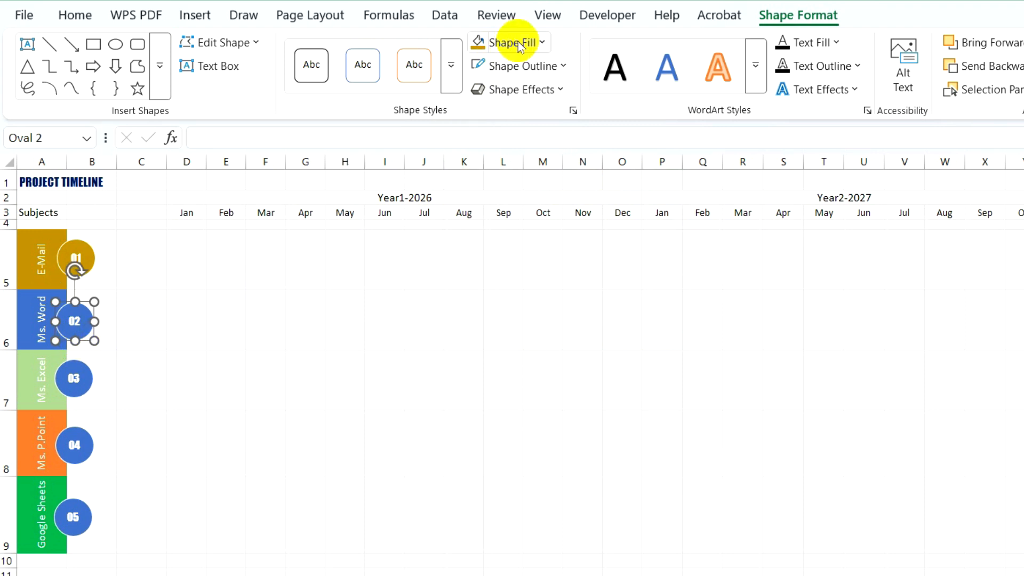
pyautogui.click(75, 374)
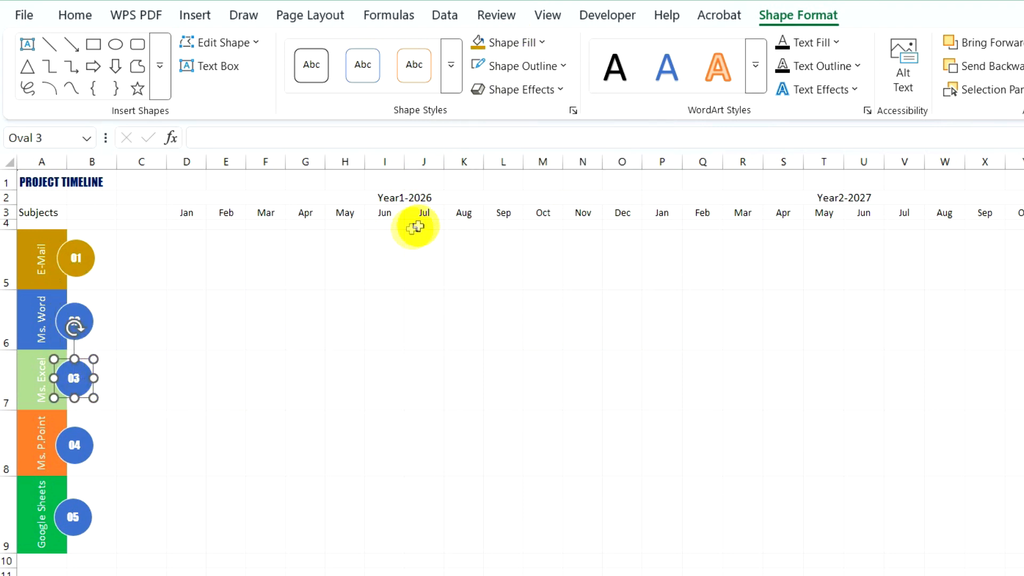
pyautogui.click(517, 43)
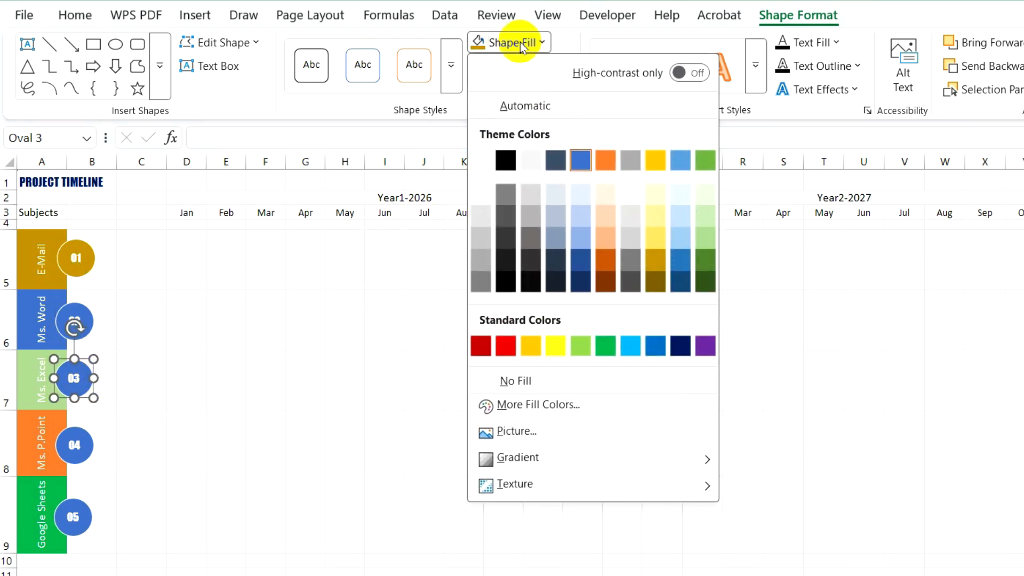
pyautogui.click(704, 236)
# Fill circle 04 with orange and circle 05 with green to match their subject cells
pyautogui.click(87, 450)
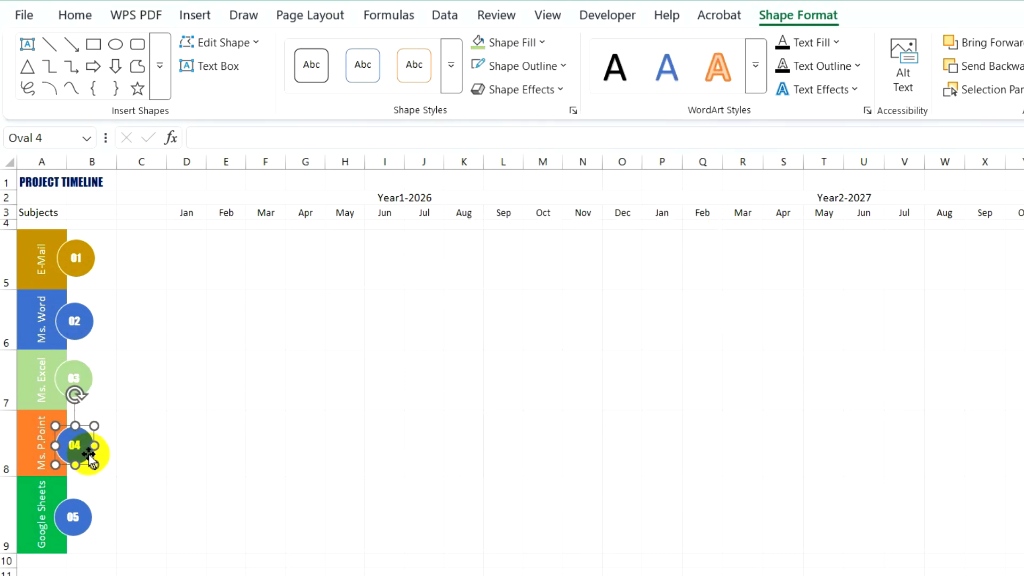
pyautogui.click(504, 42)
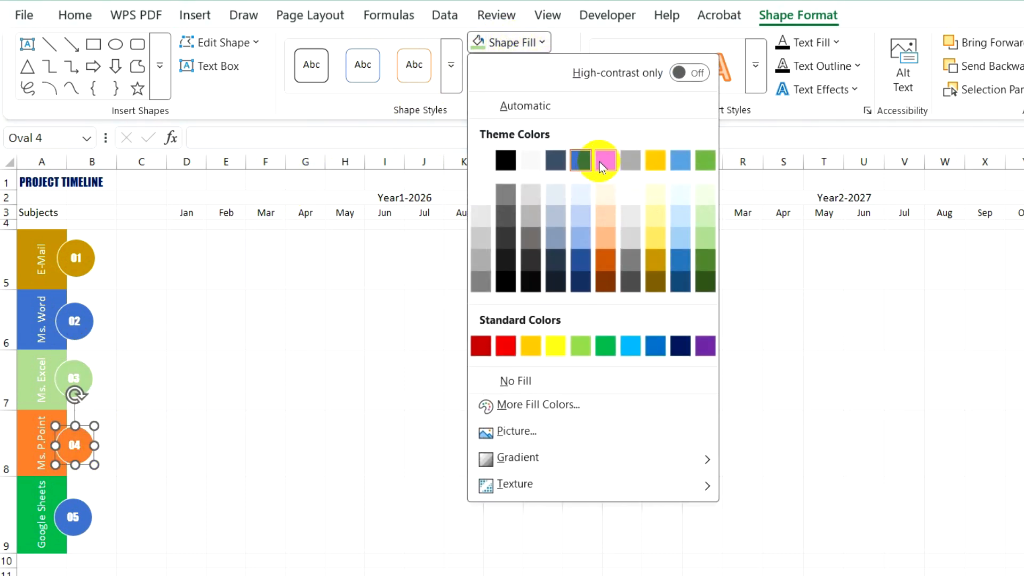
pyautogui.click(606, 160)
pyautogui.click(74, 517)
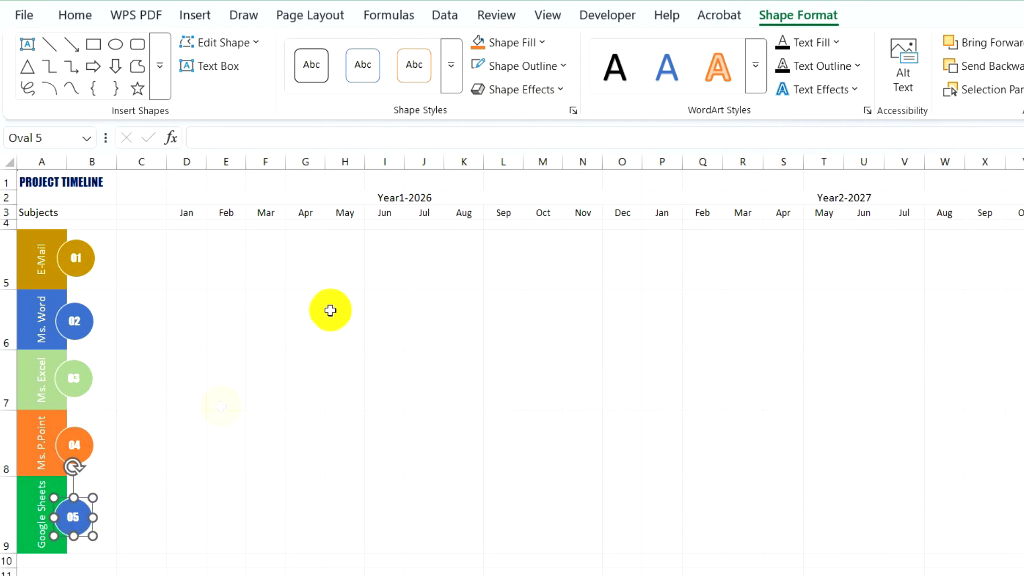
pyautogui.click(493, 43)
pyautogui.click(598, 351)
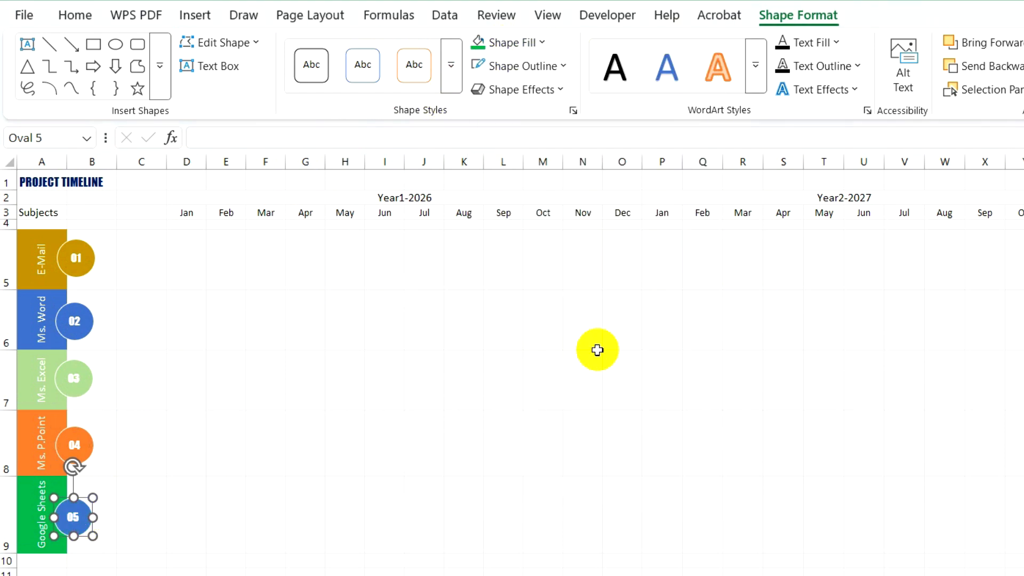
pyautogui.click(266, 470)
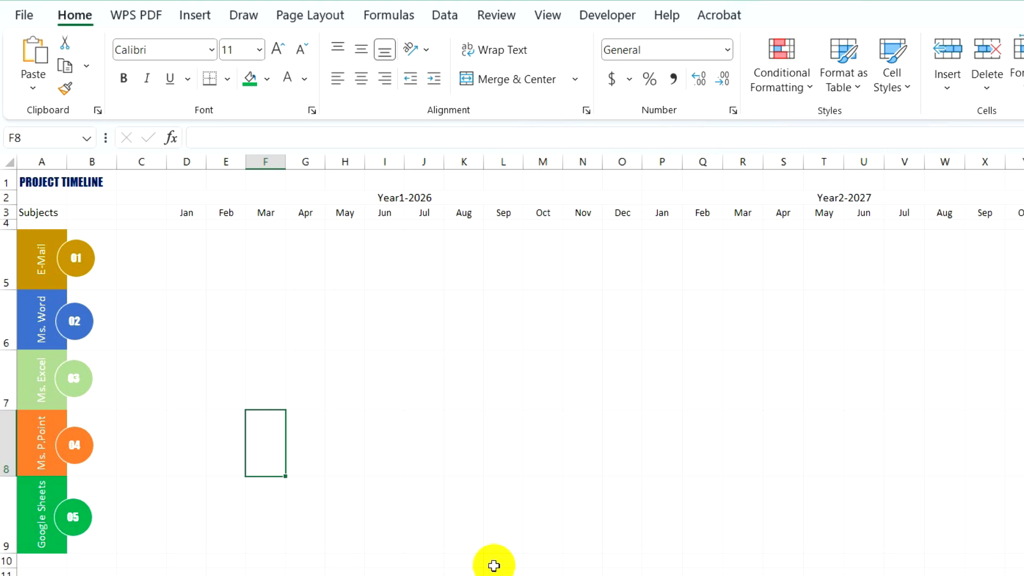
# Fill the Year1-2026 header with light orange and the Year2-2027 header with orange
pyautogui.click(367, 198)
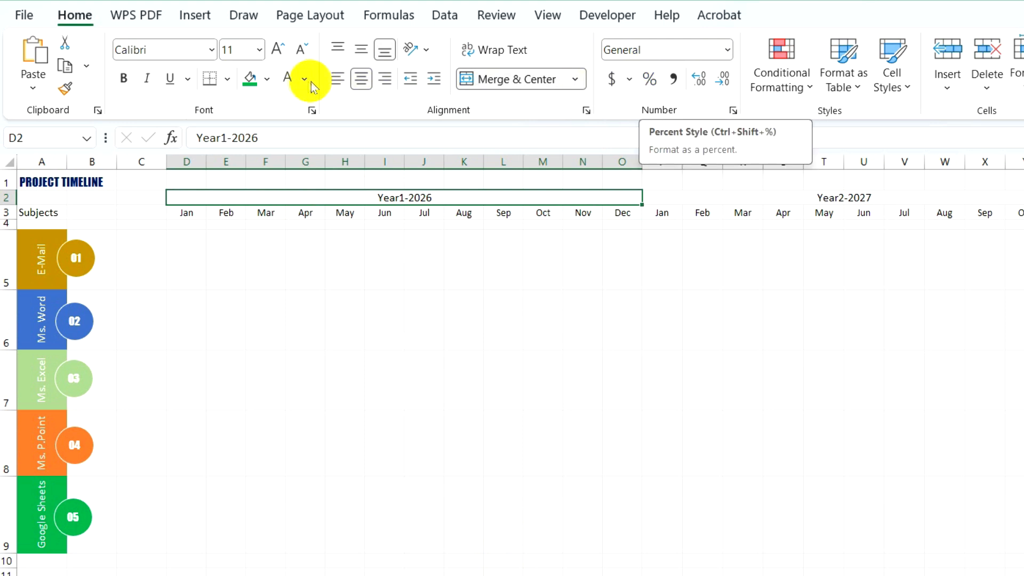
pyautogui.click(272, 80)
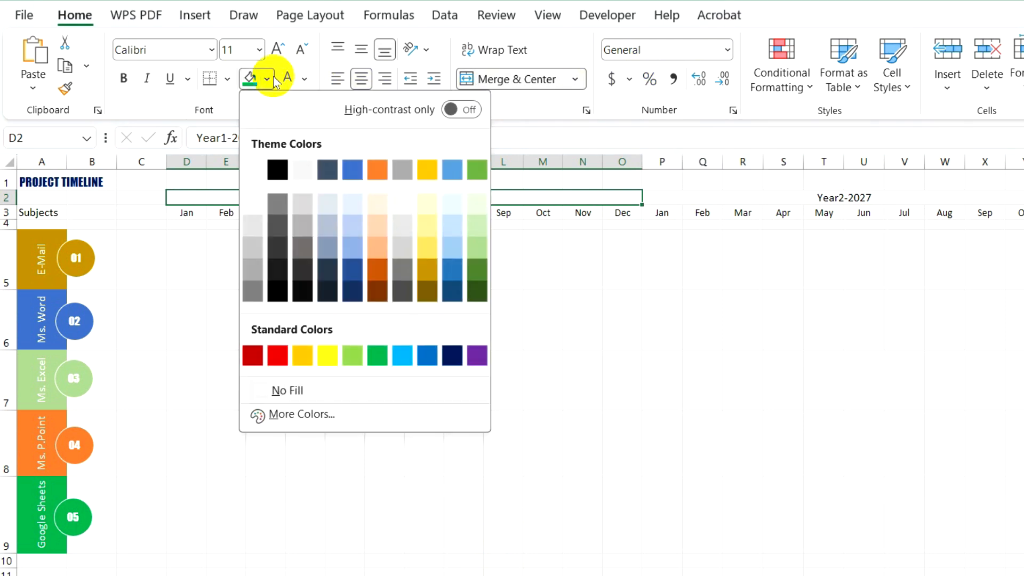
pyautogui.click(375, 247)
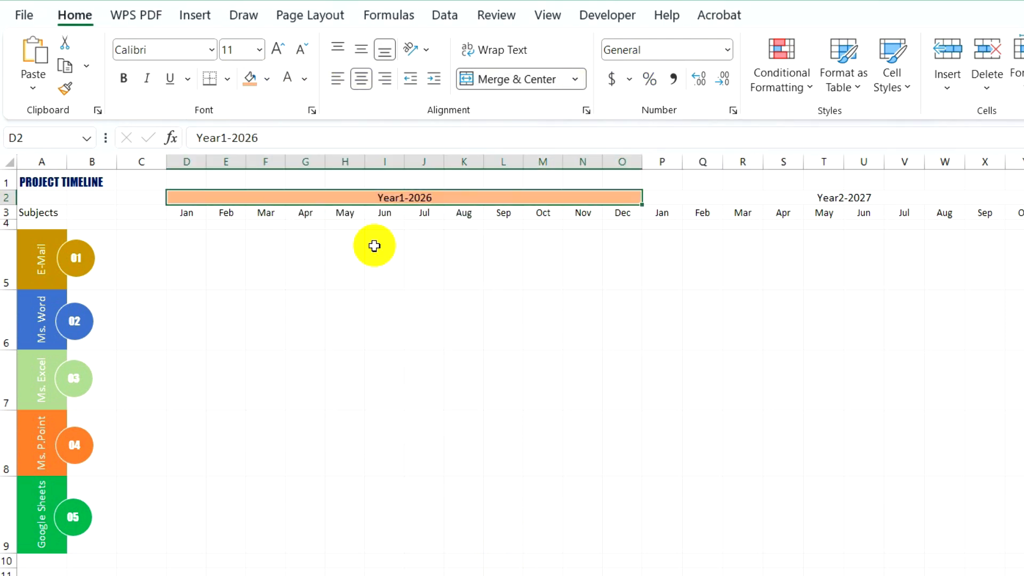
pyautogui.click(674, 196)
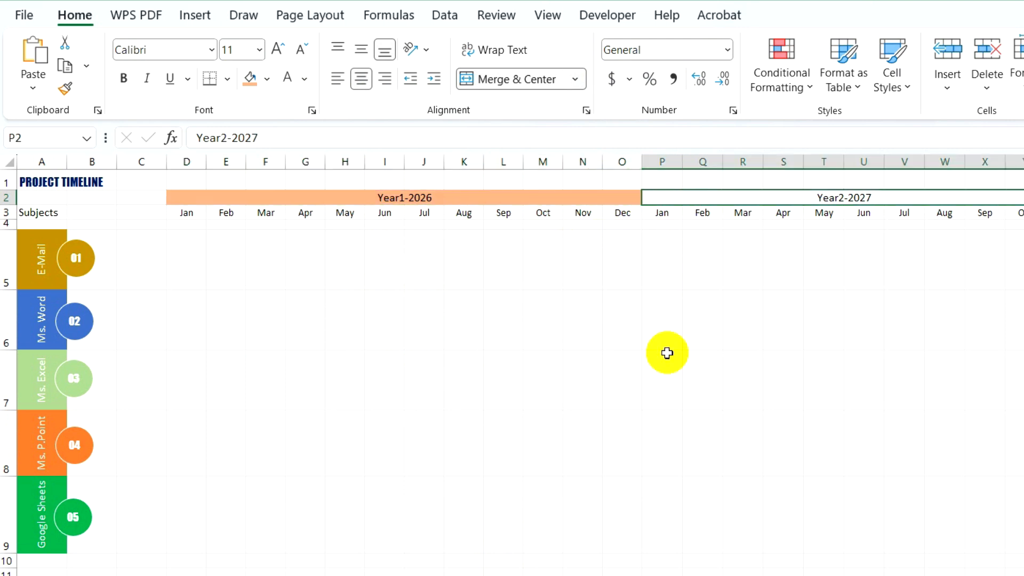
pyautogui.click(268, 80)
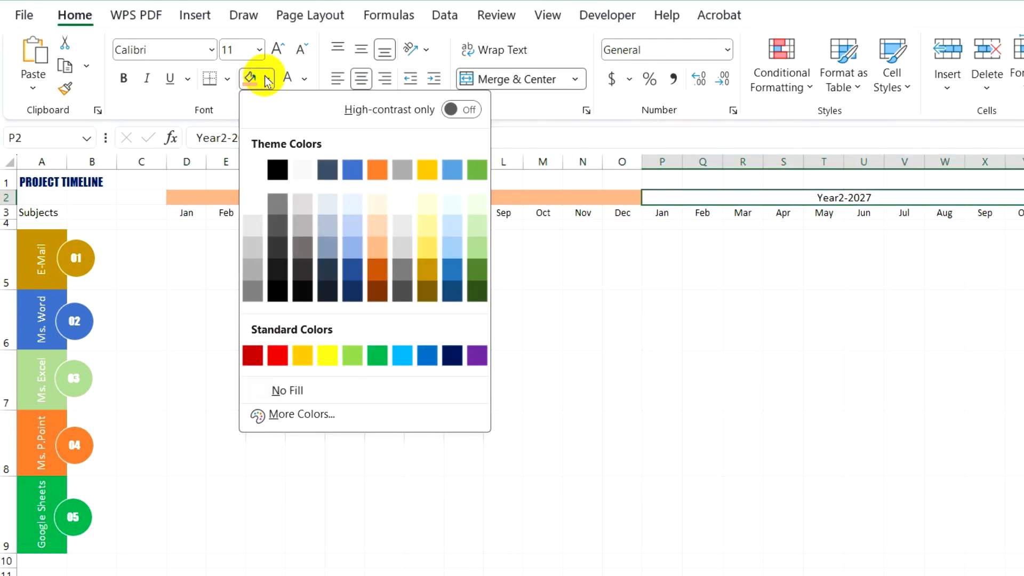
pyautogui.click(381, 171)
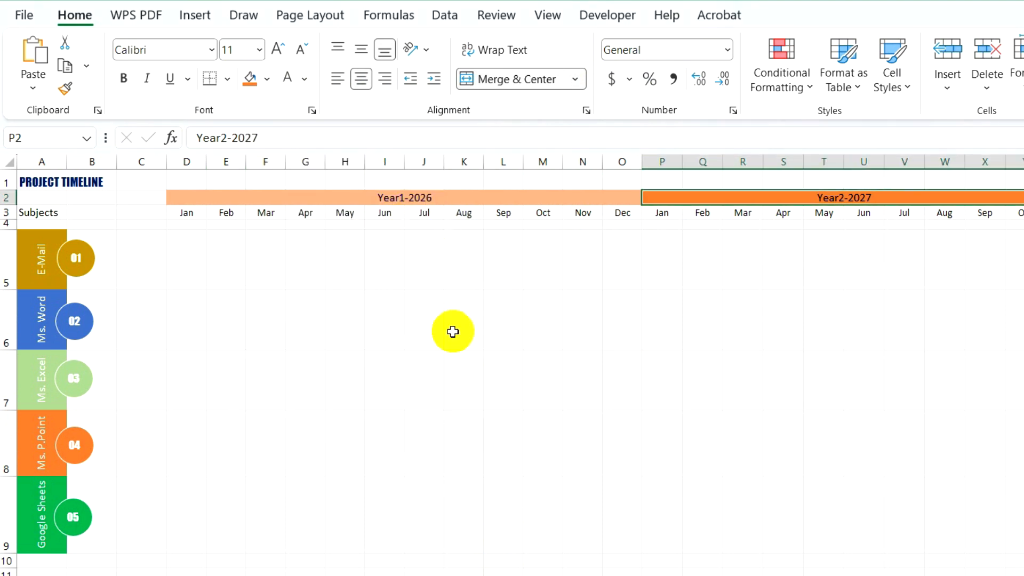
# Make the Year1-2026 and Year2-2027 header text white and bold
pyautogui.moveTo(597, 195); pyautogui.dragTo(648, 197)
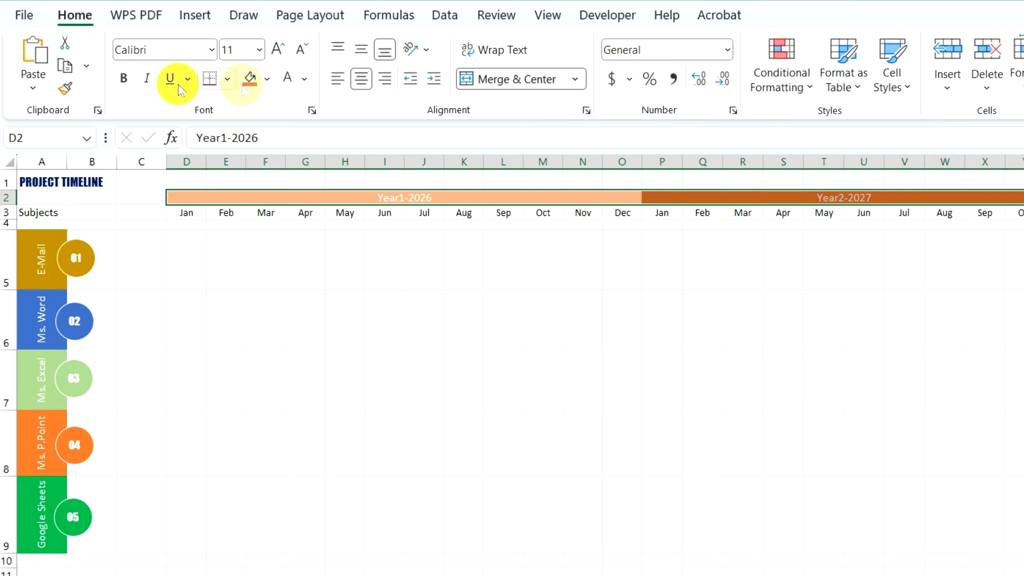
pyautogui.click(124, 80)
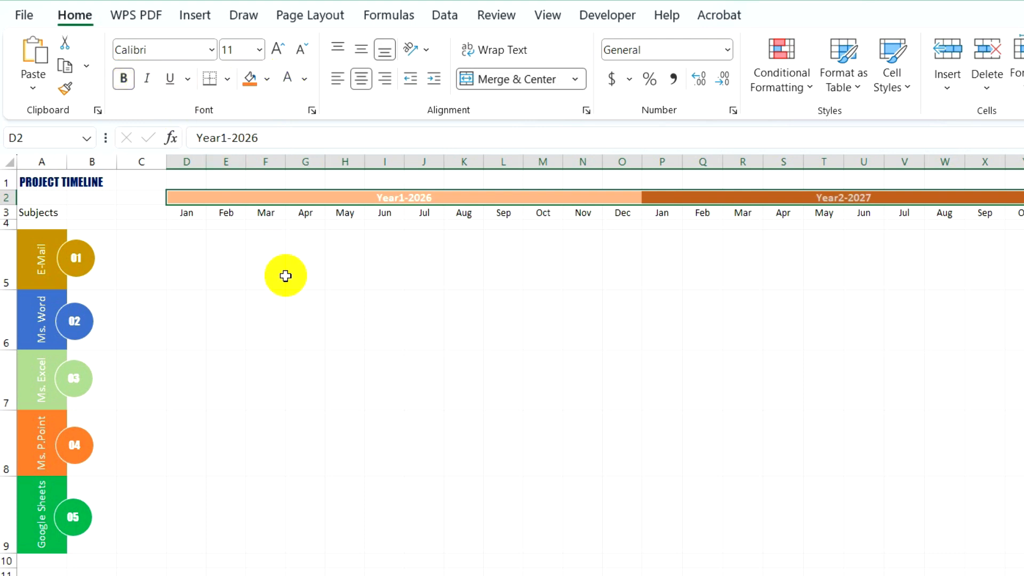
# Merge the Jan and Feb 2026 cells D5:E5 in the E-Mail row and fill them with light yellow
pyautogui.click(200, 269)
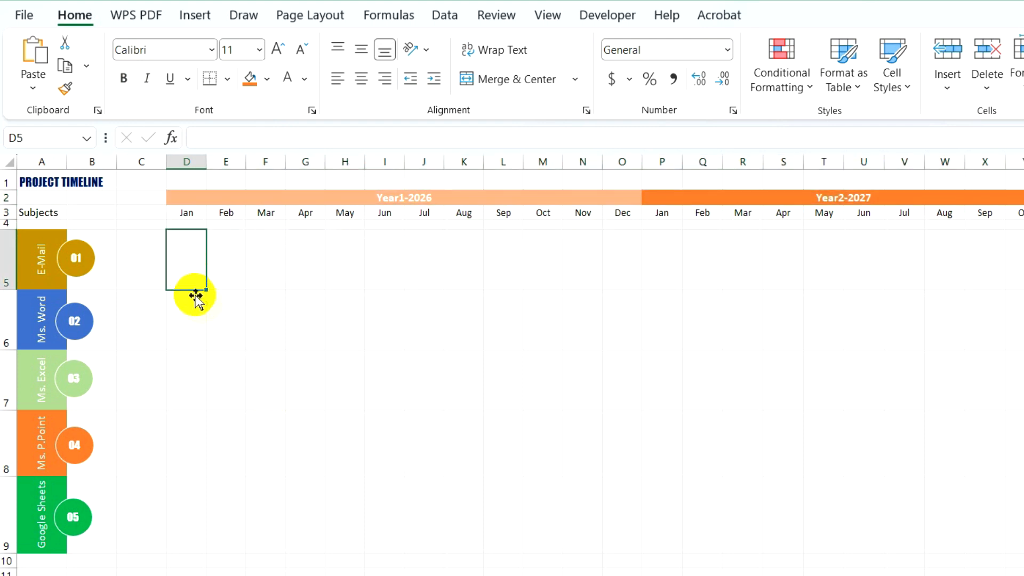
pyautogui.moveTo(201, 272); pyautogui.dragTo(218, 259)
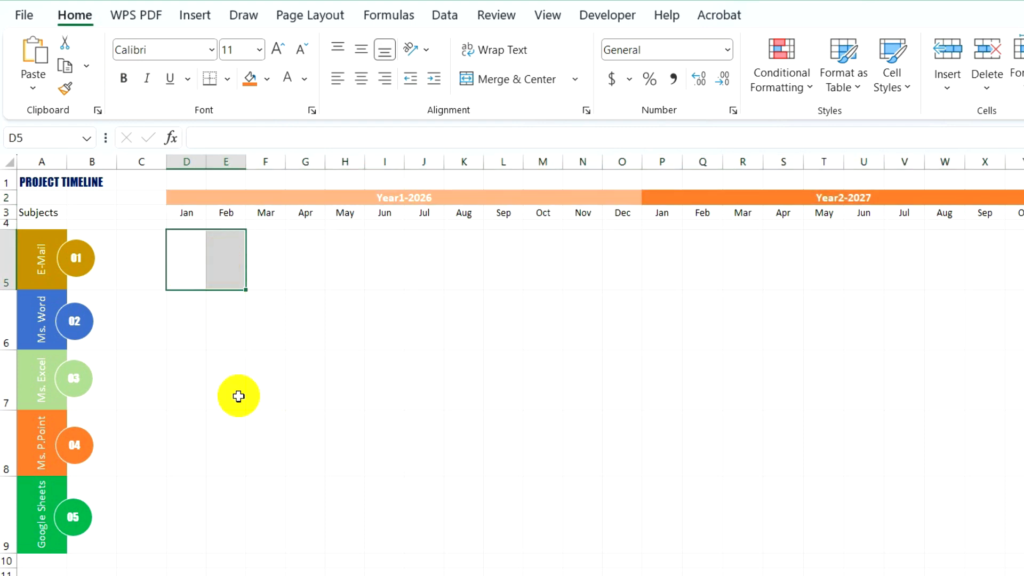
pyautogui.click(521, 79)
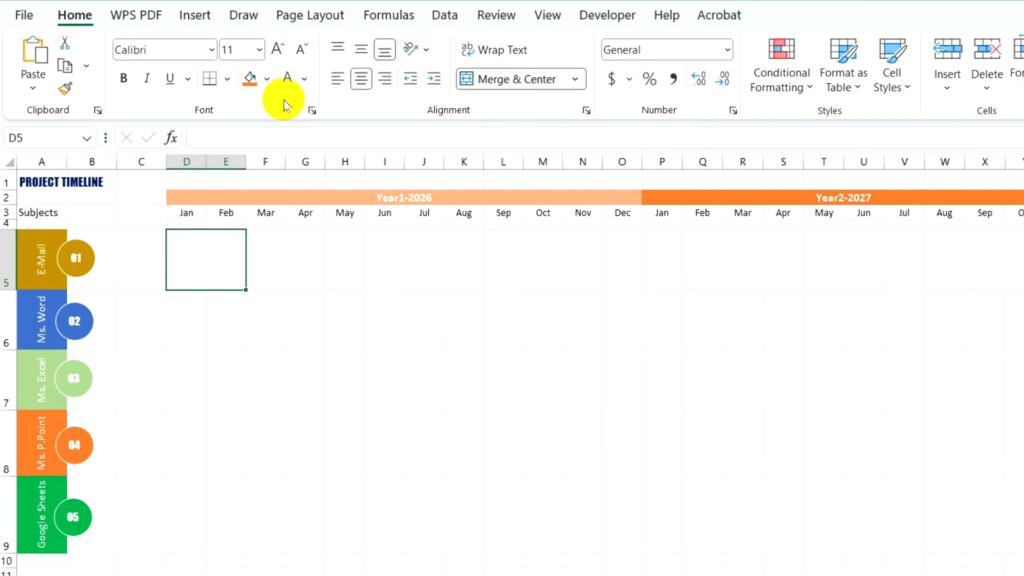
pyautogui.click(268, 80)
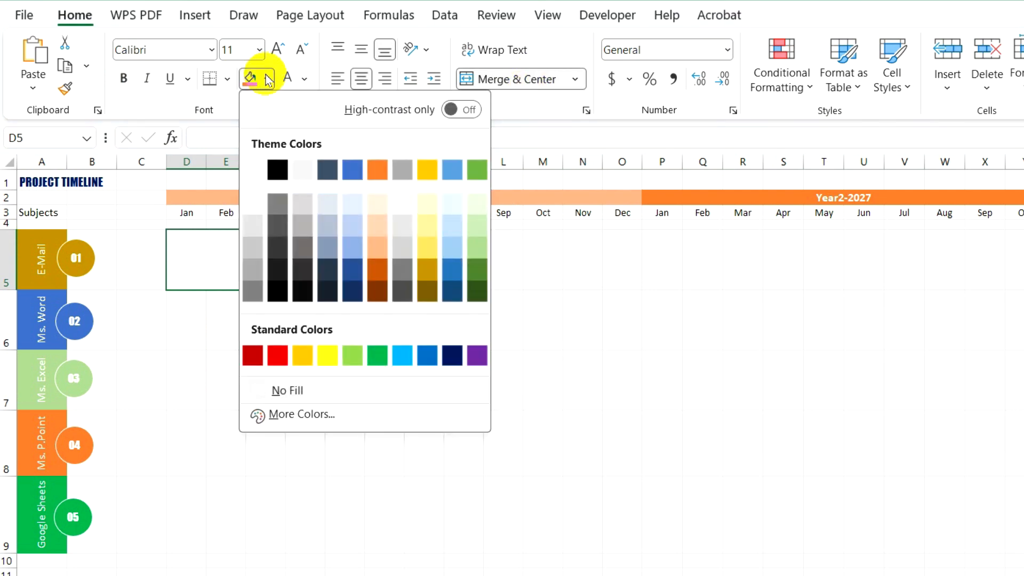
pyautogui.click(426, 205)
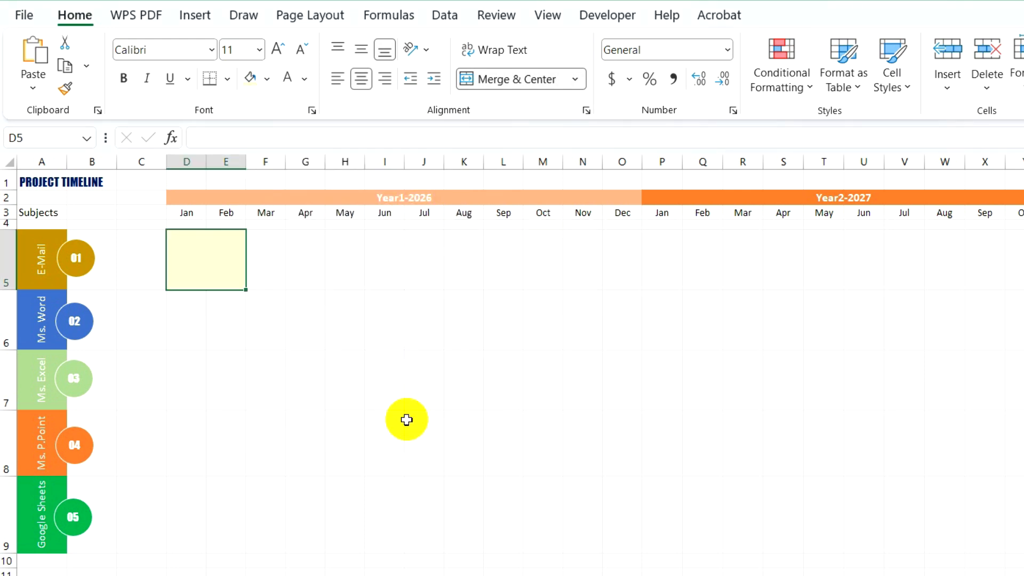
# Enter Find job and Apply Resume on two lines in the merged E-Mail task cell
pyautogui.doubleClick(191, 265)
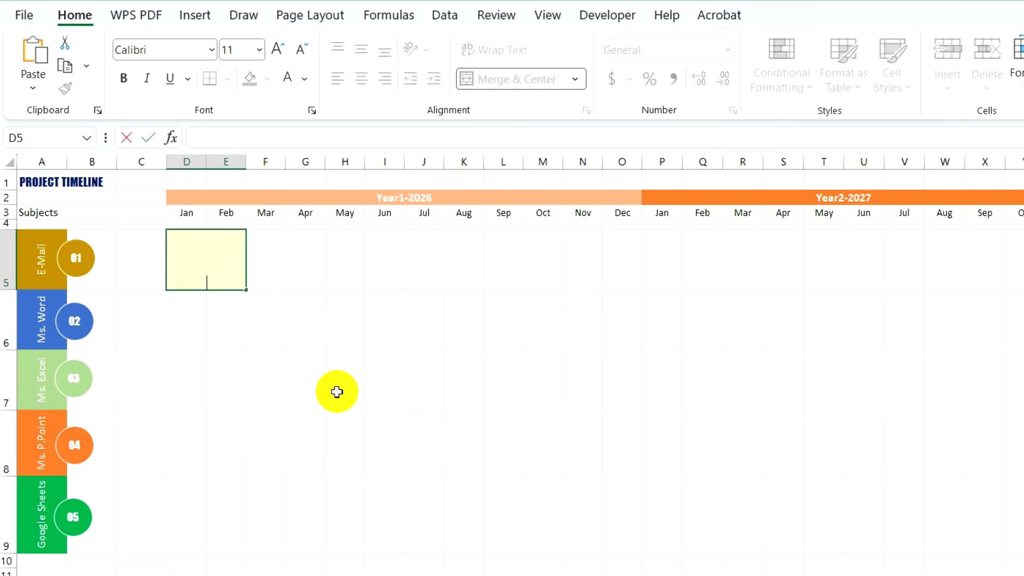
pyautogui.write("'Find job Apply Resume")
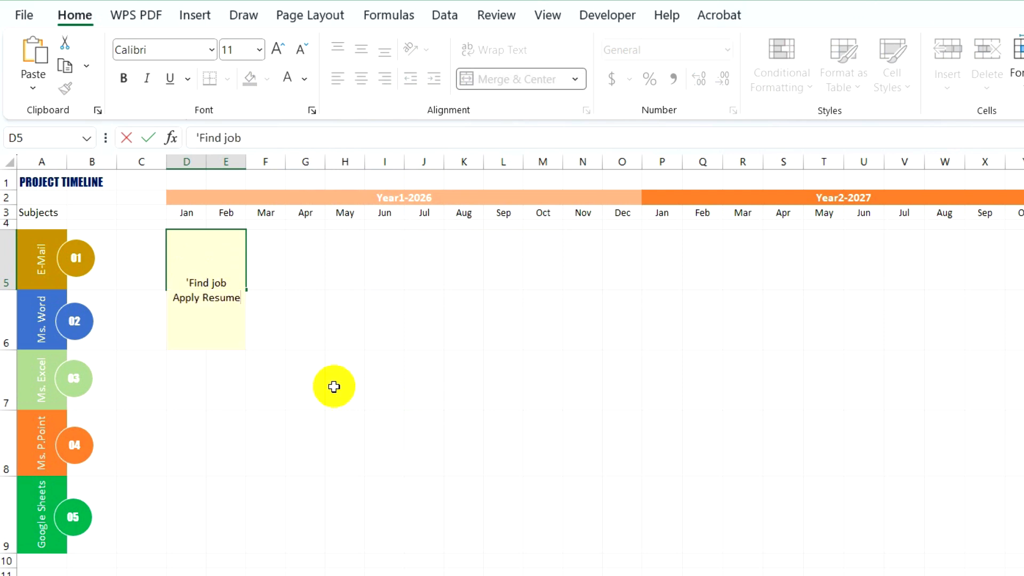
pyautogui.click(272, 336)
# Left-align the E-Mail task text, center it vertically and reduce its font size
pyautogui.click(196, 275)
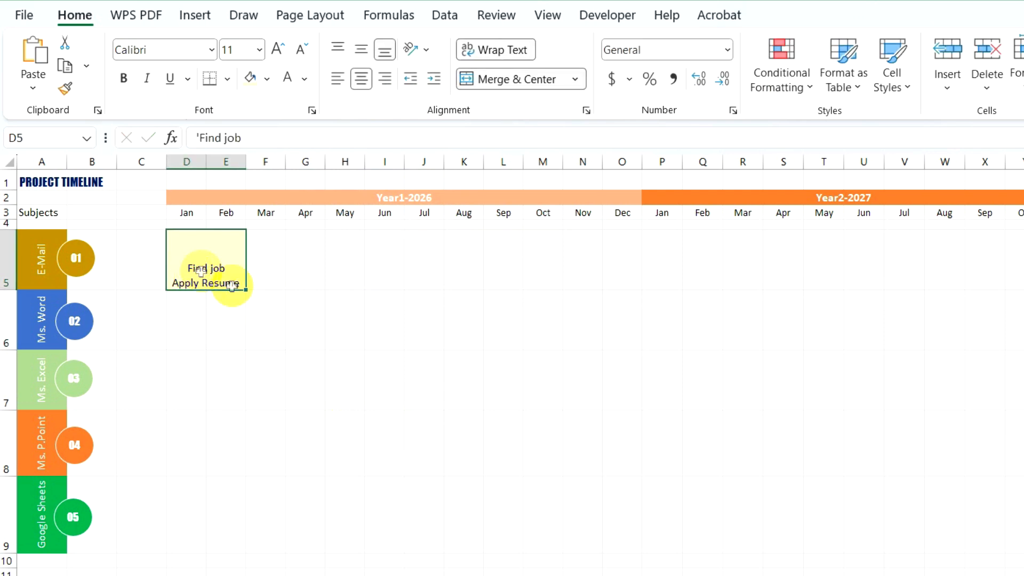
pyautogui.click(361, 49)
pyautogui.click(338, 48)
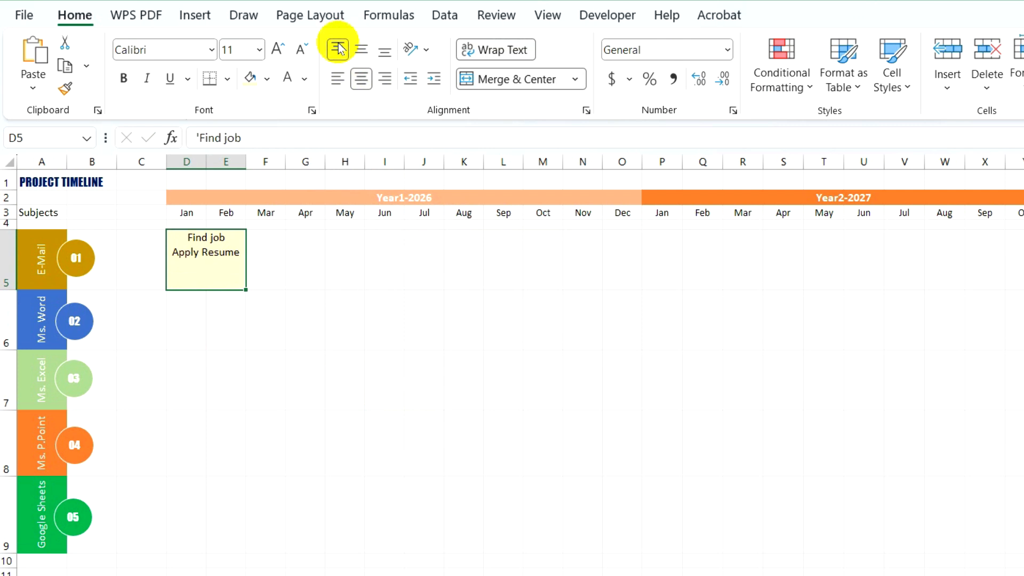
pyautogui.click(336, 78)
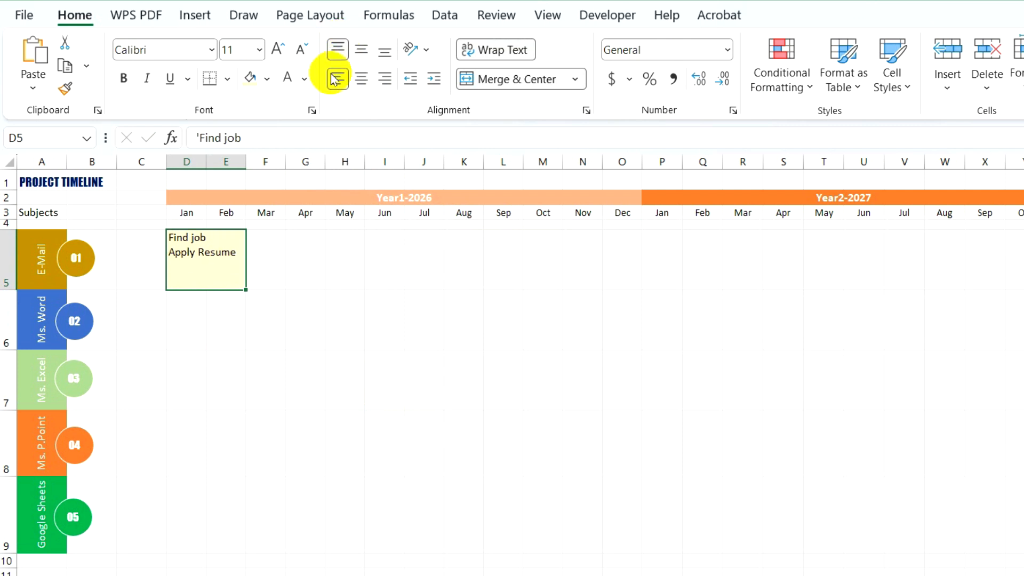
pyautogui.click(361, 48)
pyautogui.click(302, 49)
# Merge the Mar to Jun 2026 cells F6:I6 in the Ms. Word row and fill them with light blue
pyautogui.moveTo(269, 320); pyautogui.dragTo(379, 319)
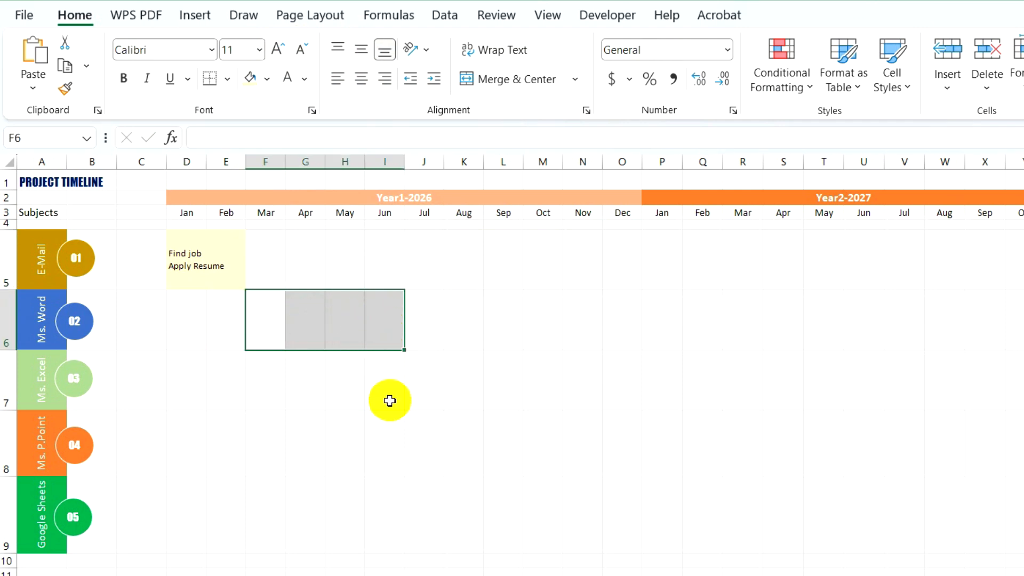
pyautogui.click(519, 75)
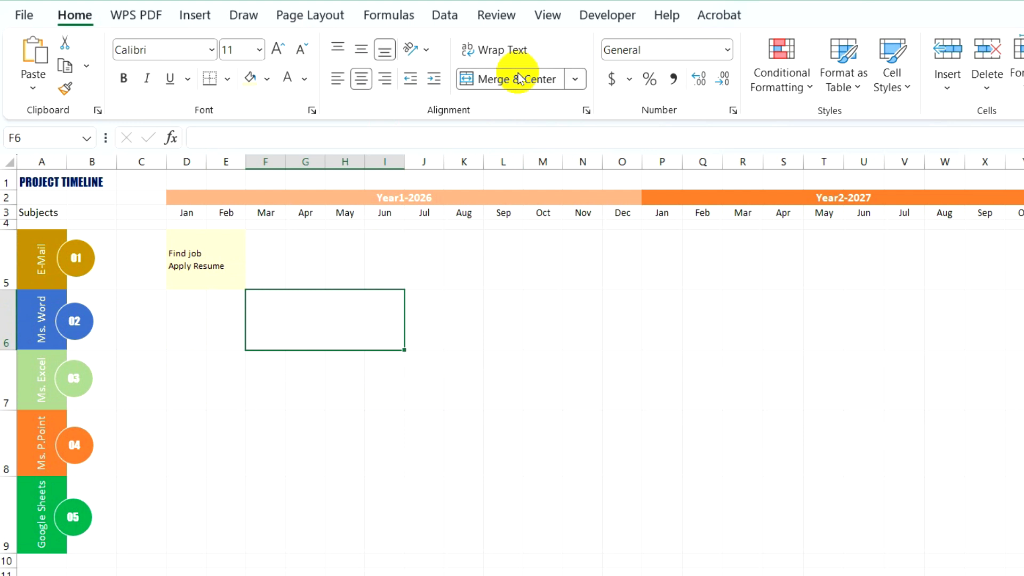
pyautogui.click(267, 79)
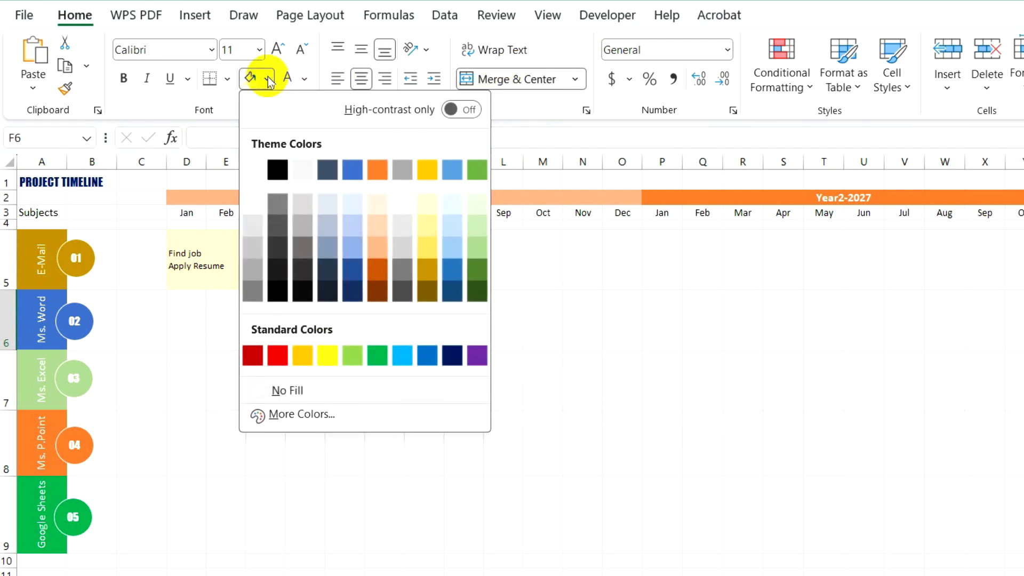
pyautogui.click(347, 225)
# Enter Open file, Save file, Table, Insert Picture and Insert Header & Fooder on separate lines in the Ms. Word task cell
pyautogui.doubleClick(281, 312)
pyautogui.write("'Open file Save file Table Insert Picture Insert Header & Fooder")
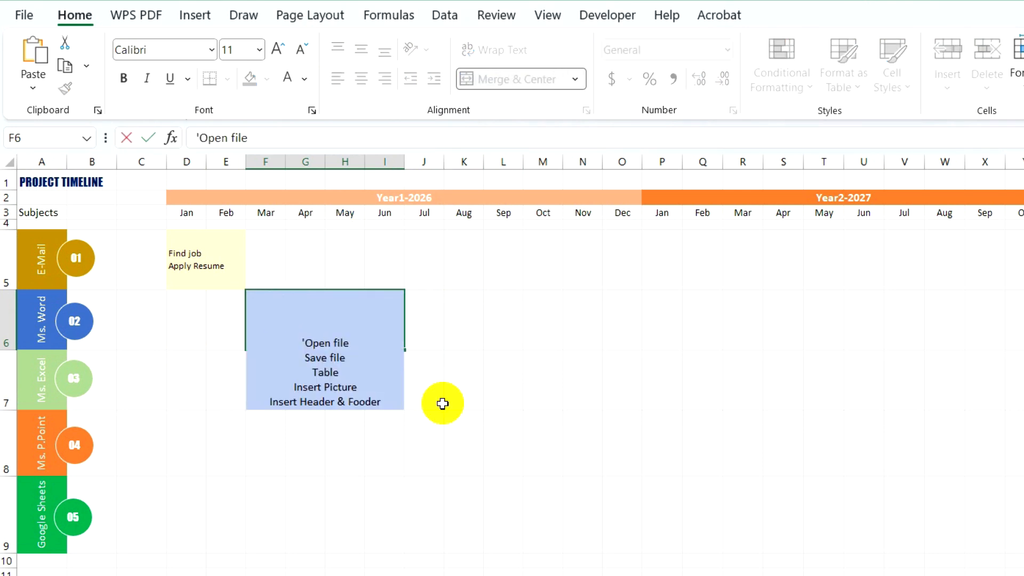
pyautogui.click(437, 402)
# Align the Ms. Word task text to the top left and reduce its font size to 8
pyautogui.click(343, 326)
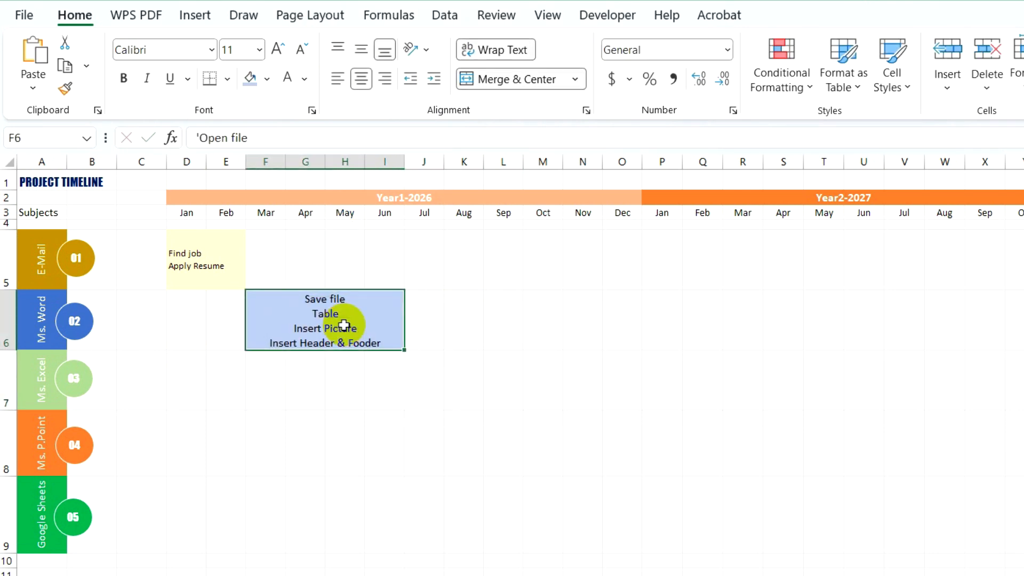
pyautogui.click(340, 79)
pyautogui.click(338, 48)
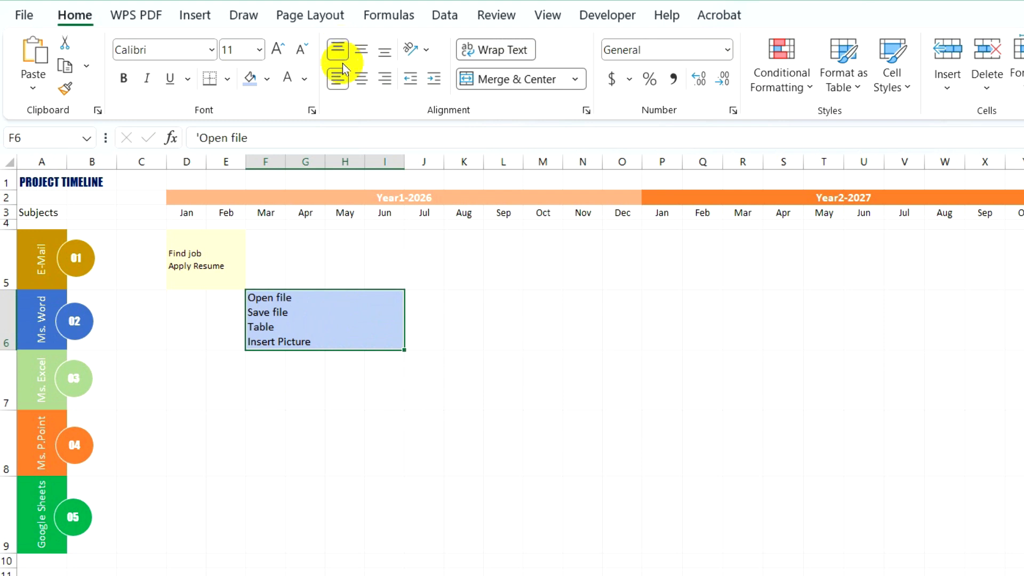
pyautogui.click(301, 51)
pyautogui.click(301, 51)
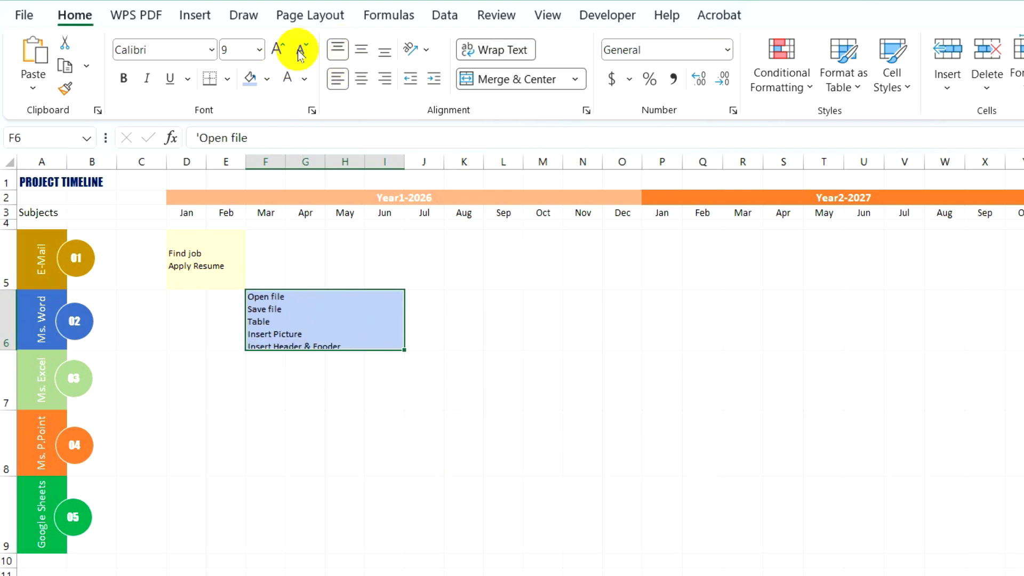
pyautogui.click(302, 51)
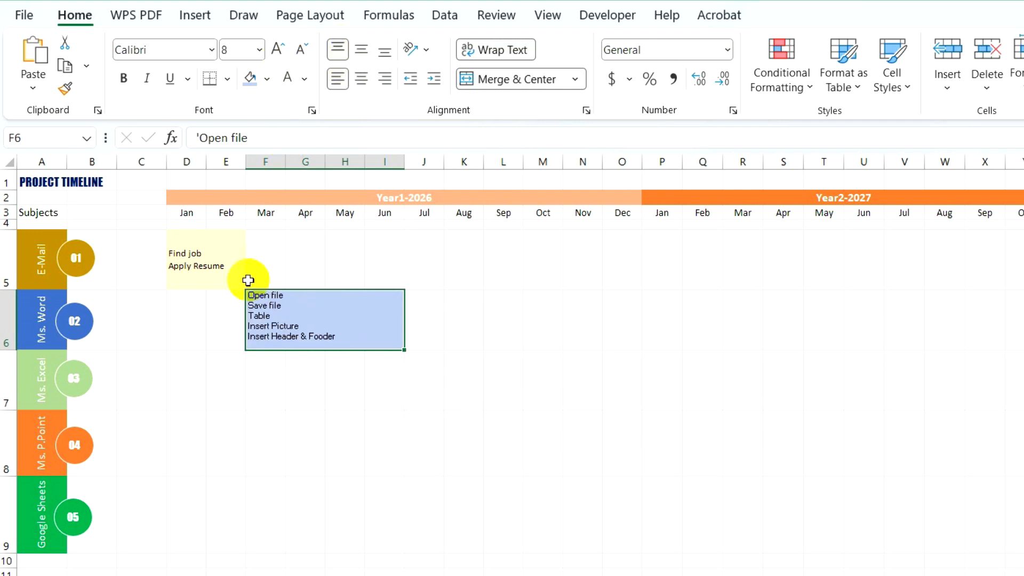
# Reduce the E-Mail task text's font size one more step to match the Ms. Word task text
pyautogui.click(224, 235)
pyautogui.click(302, 51)
pyautogui.click(368, 399)
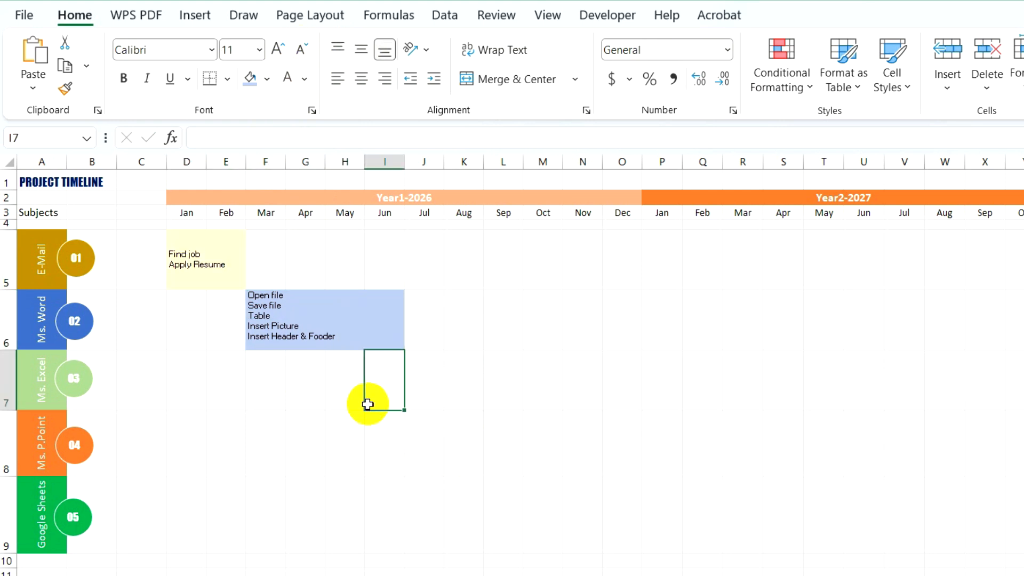
# Merge the Jul to Sep 2026 cells J7:L7 in the Ms. Excel row and fill them with light green
pyautogui.click(427, 406)
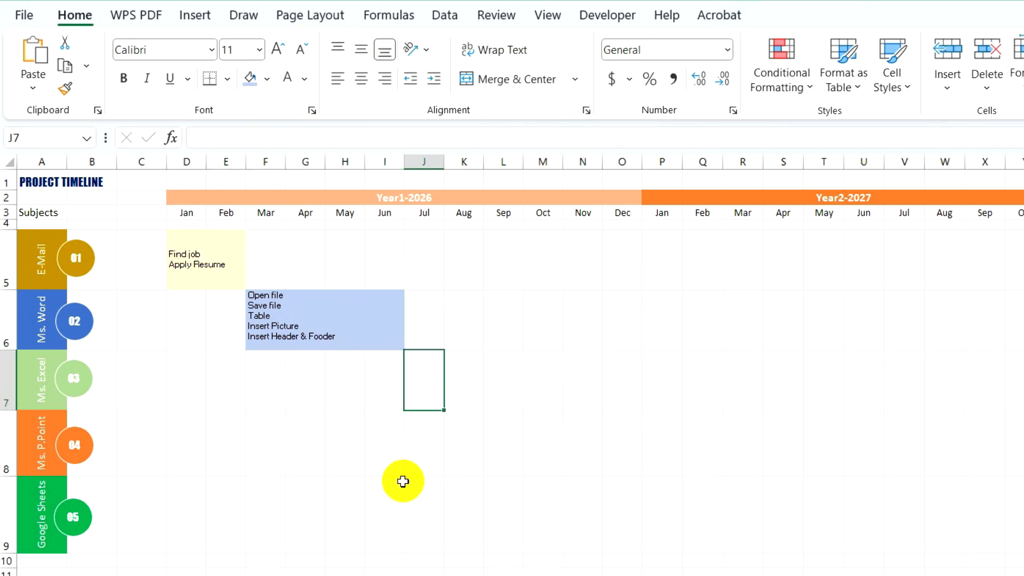
pyautogui.moveTo(421, 378); pyautogui.dragTo(501, 380)
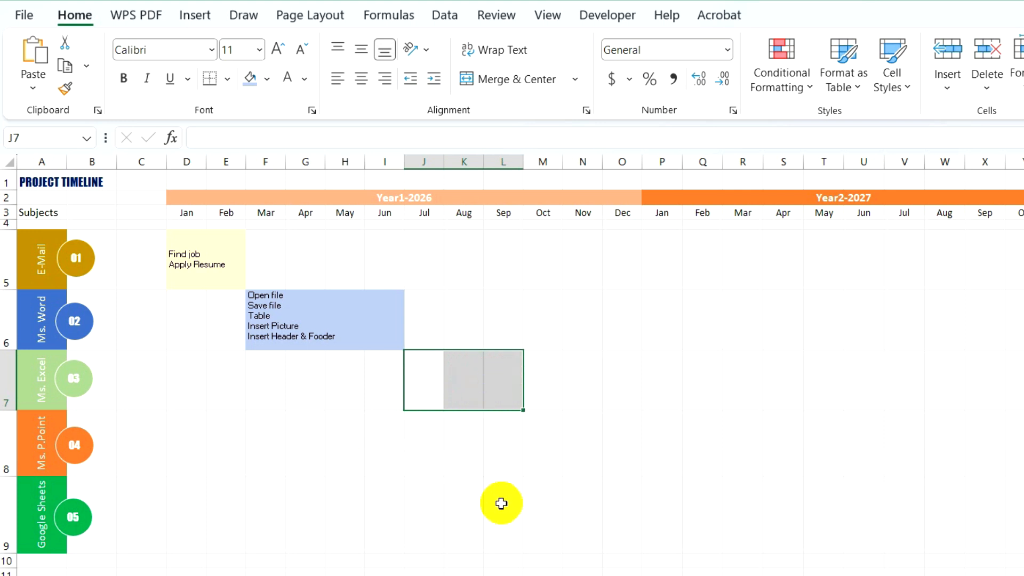
pyautogui.click(485, 78)
pyautogui.click(267, 78)
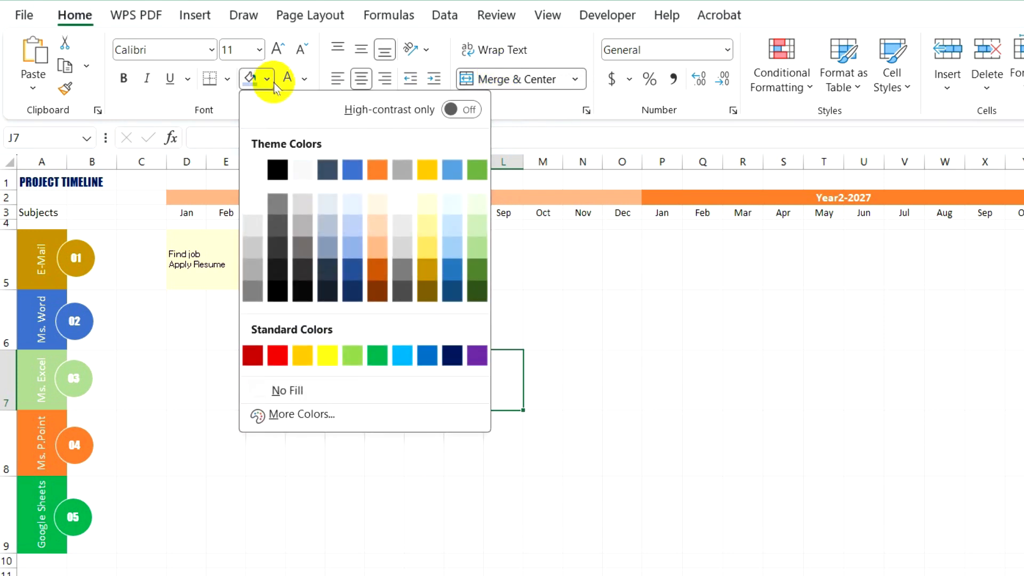
pyautogui.click(475, 226)
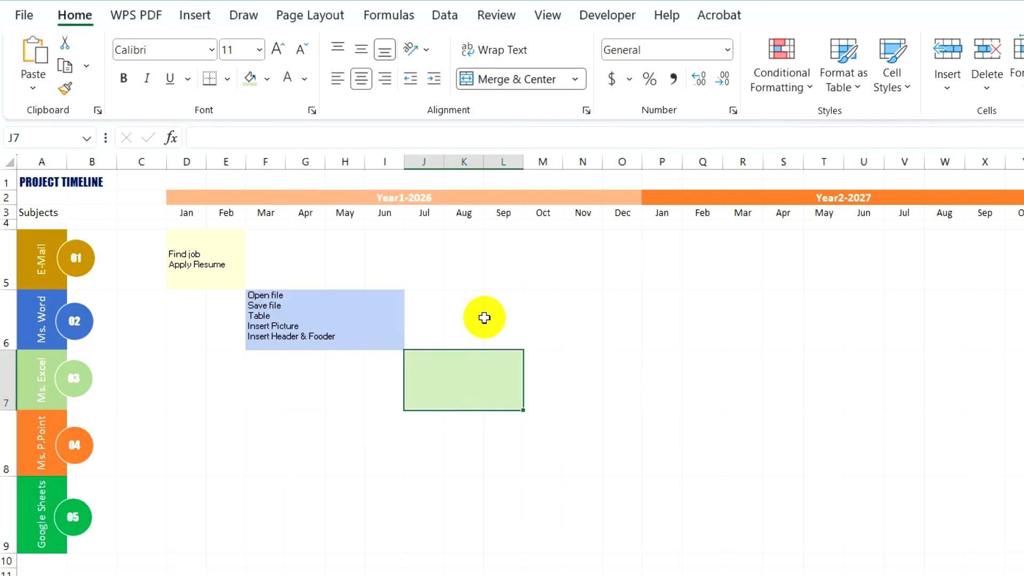
# Enter Open File, Save File, Edit Text, Cell, Row, Column and Sum, Average,Rand, If as five lines in the Ms. Excel task cell
pyautogui.doubleClick(437, 377)
pyautogui.write('Open File Save File Edit Text Cell, Row, Column Sum, Average,Rand, If')
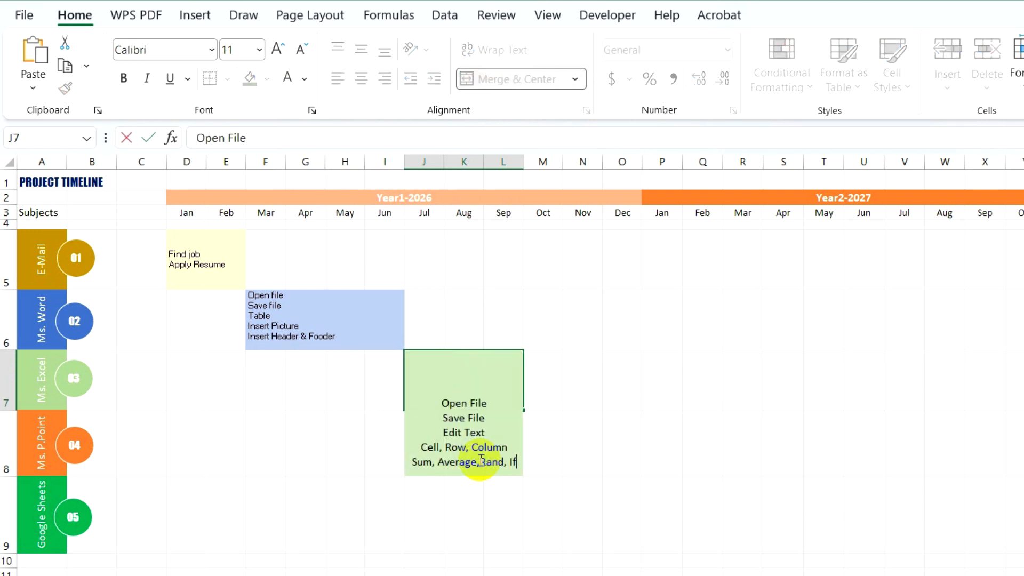
pyautogui.click(508, 523)
# Copy the Ms. Word task cell's formatting onto the Ms. Excel task cell and refill it with light green
pyautogui.click(304, 320)
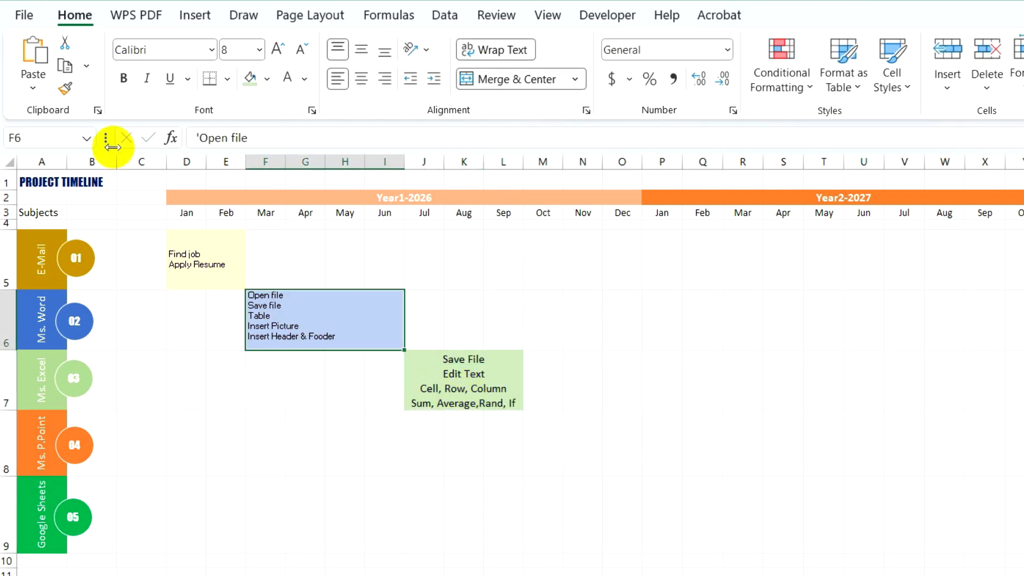
pyautogui.click(434, 377)
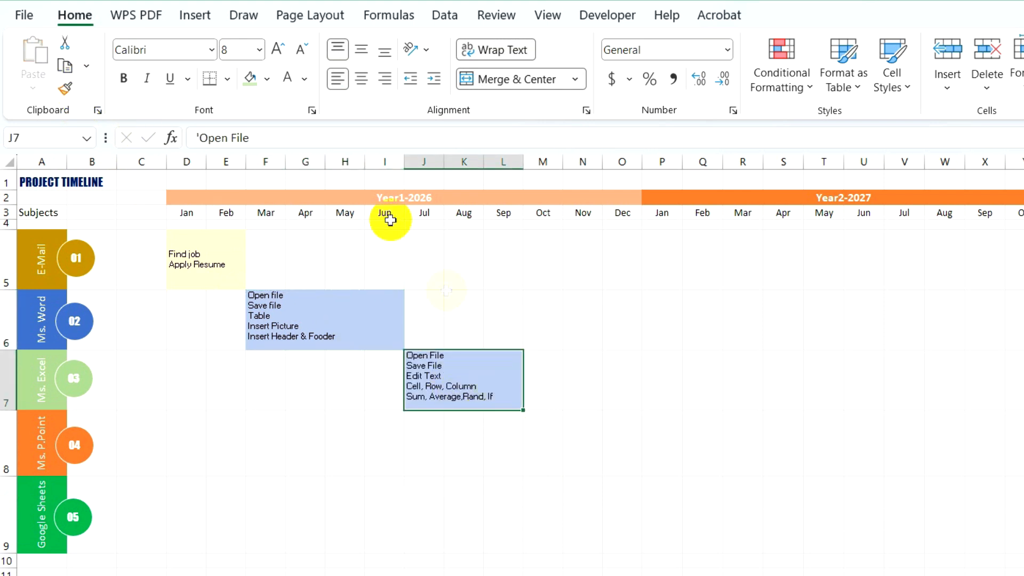
pyautogui.click(250, 78)
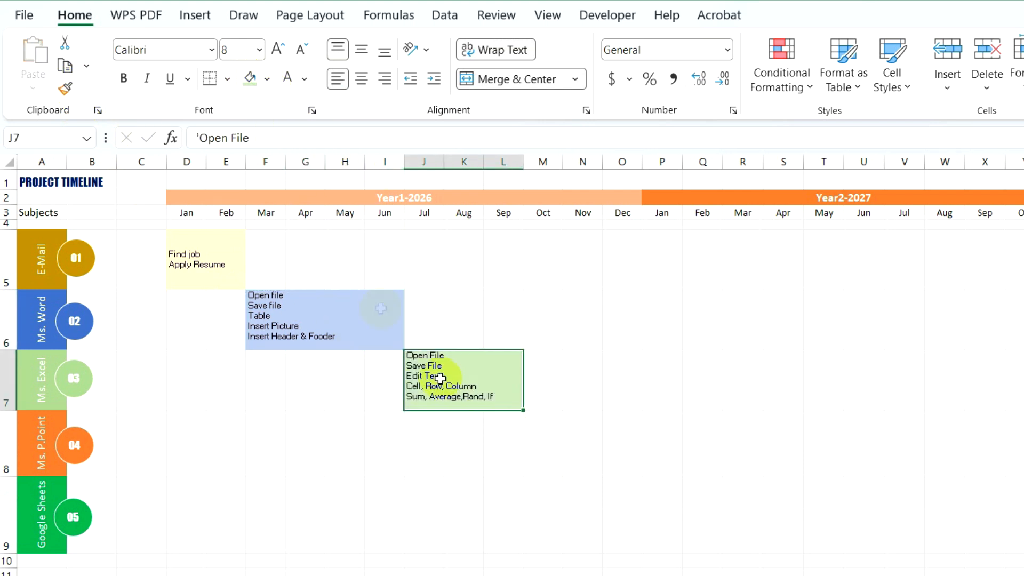
# Merge the Oct 2026 to Feb 2027 cells M7:Q7 in the Ms. Excel row and fill them with light green
pyautogui.click(542, 399)
pyautogui.moveTo(544, 392); pyautogui.dragTo(694, 393)
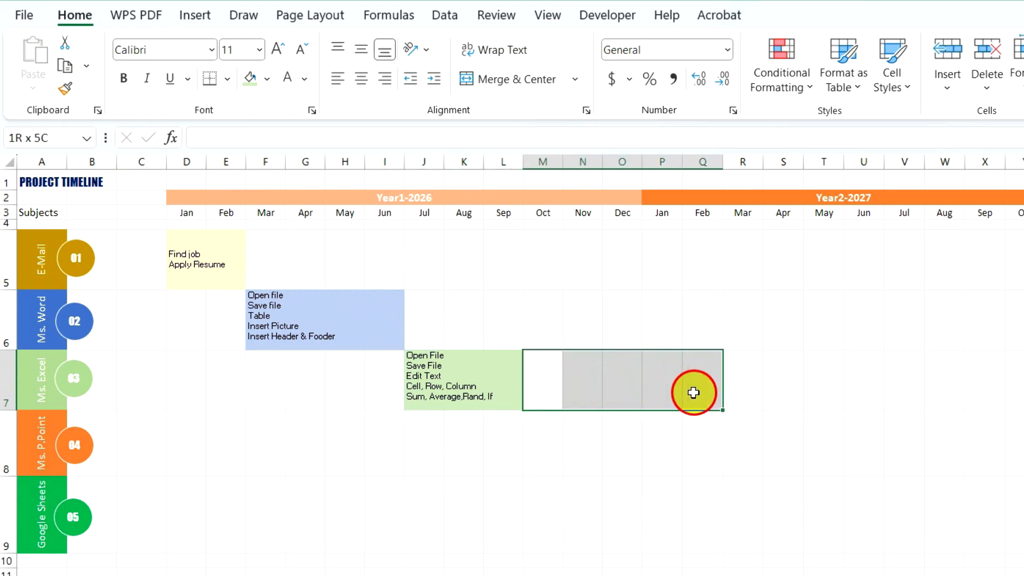
pyautogui.click(487, 79)
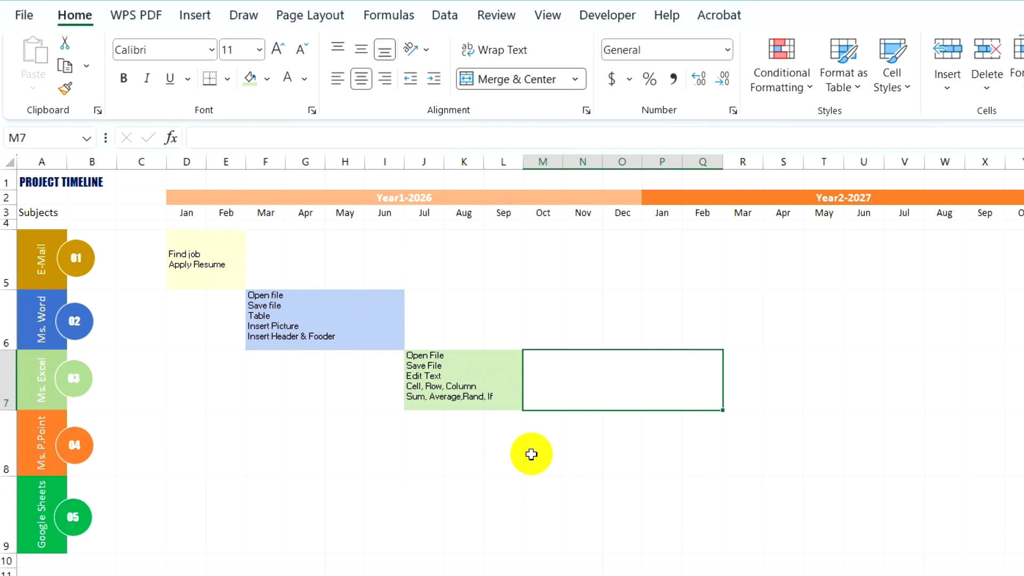
pyautogui.click(249, 78)
# Enter Stock Inventory in the merged cell M7 of the Ms. Excel row
pyautogui.doubleClick(602, 384)
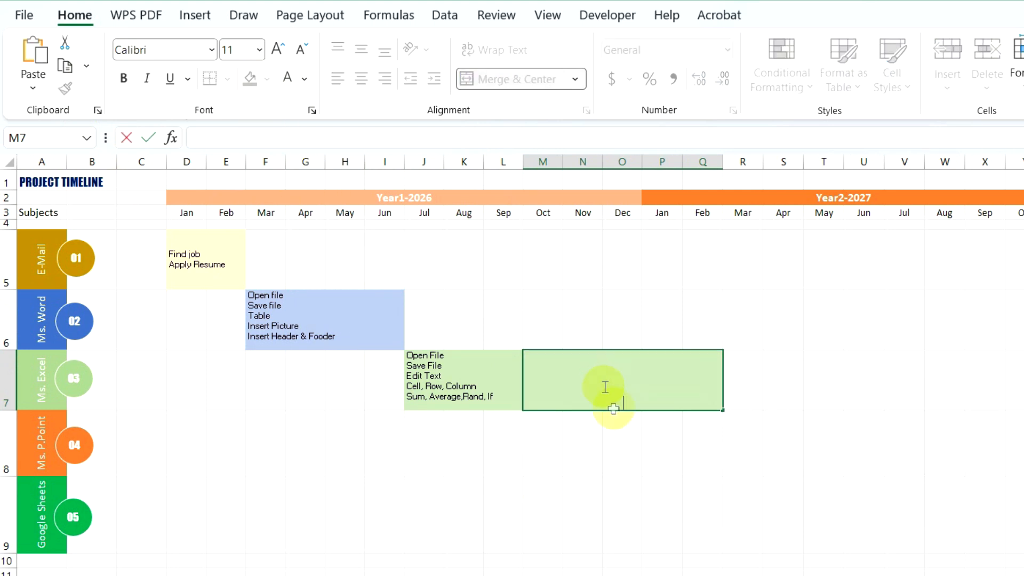
pyautogui.write('Stock Inventory')
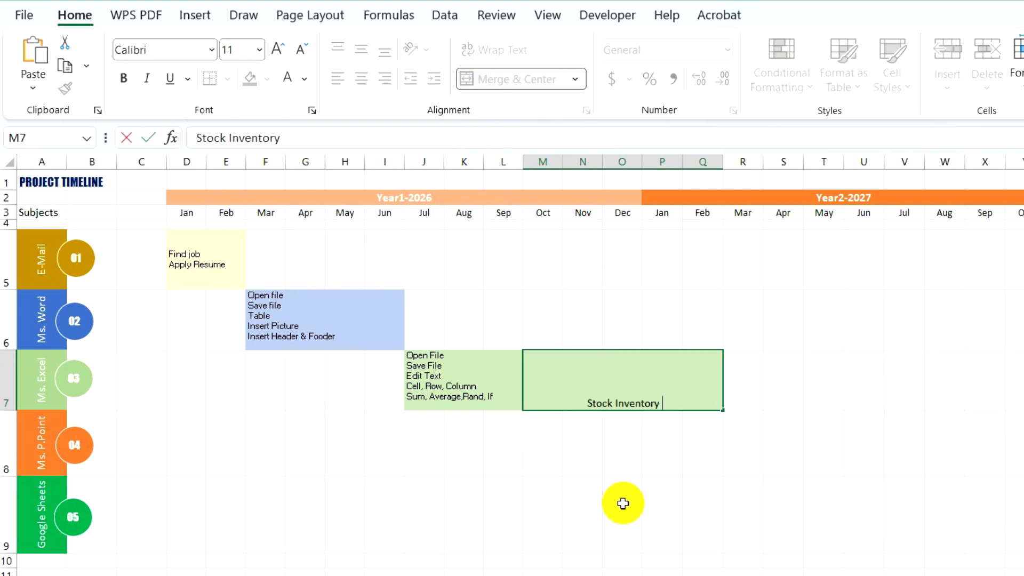
pyautogui.click(592, 494)
# Copy the Ms. Excel task cell's formatting onto the Stock Inventory cell and center its text horizontally and vertically
pyautogui.click(567, 382)
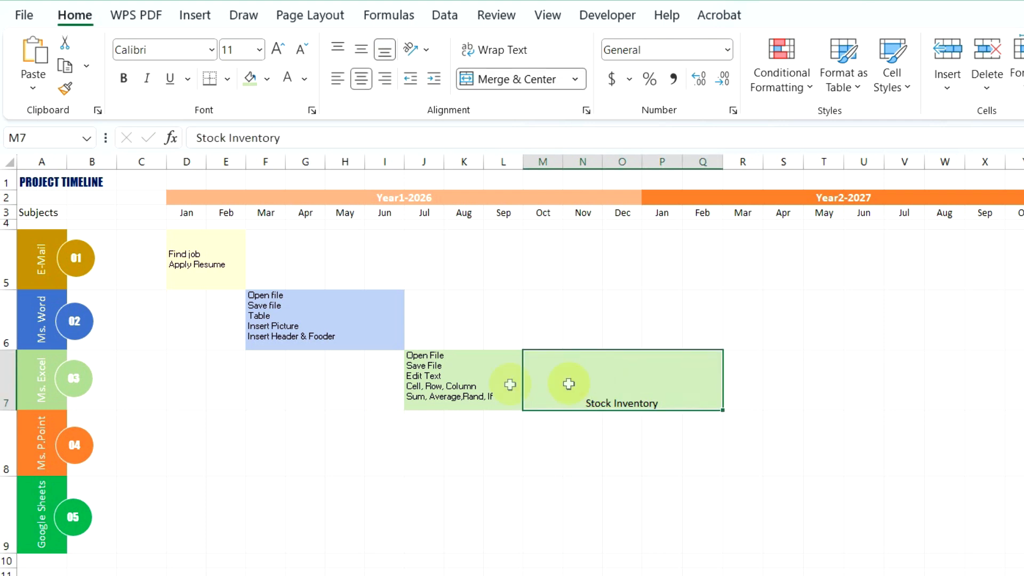
pyautogui.click(453, 378)
pyautogui.click(65, 89)
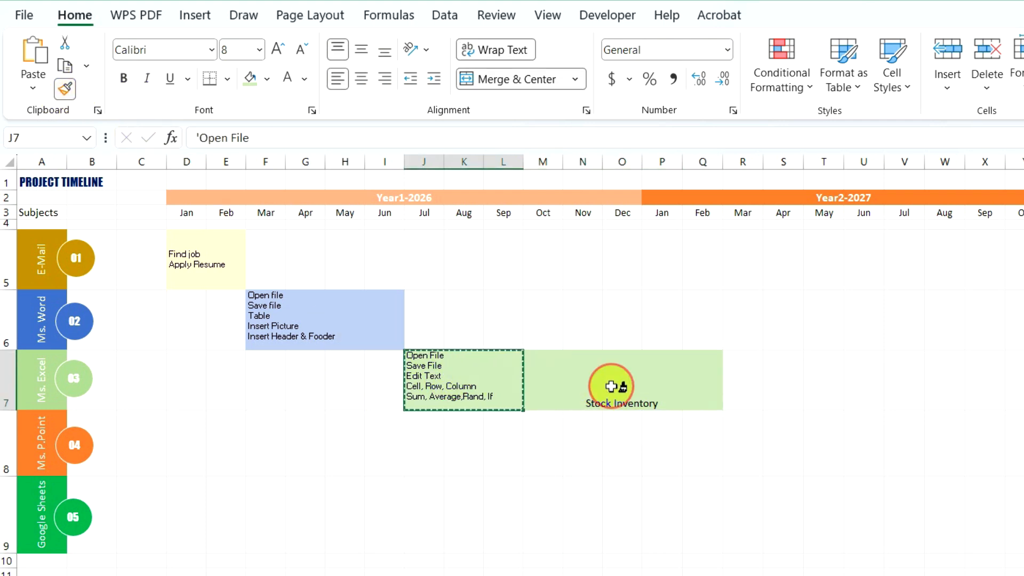
pyautogui.click(617, 384)
pyautogui.click(362, 78)
pyautogui.click(517, 79)
pyautogui.click(517, 79)
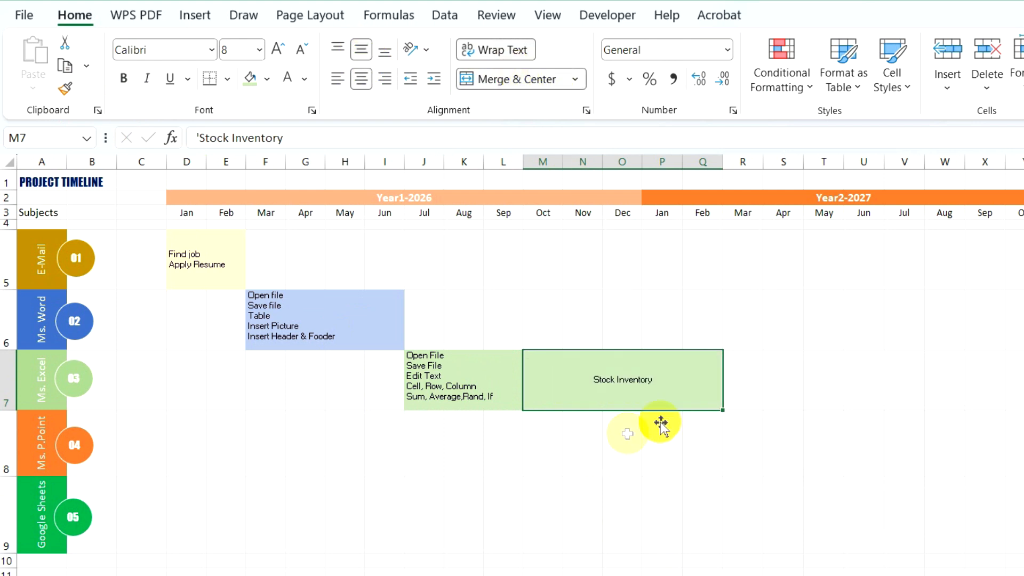
# Create a merged orange block across R8:T8 (Mar to May 2027) in the Ms. P.Point row containing Create Slide Presentation
pyautogui.click(739, 429)
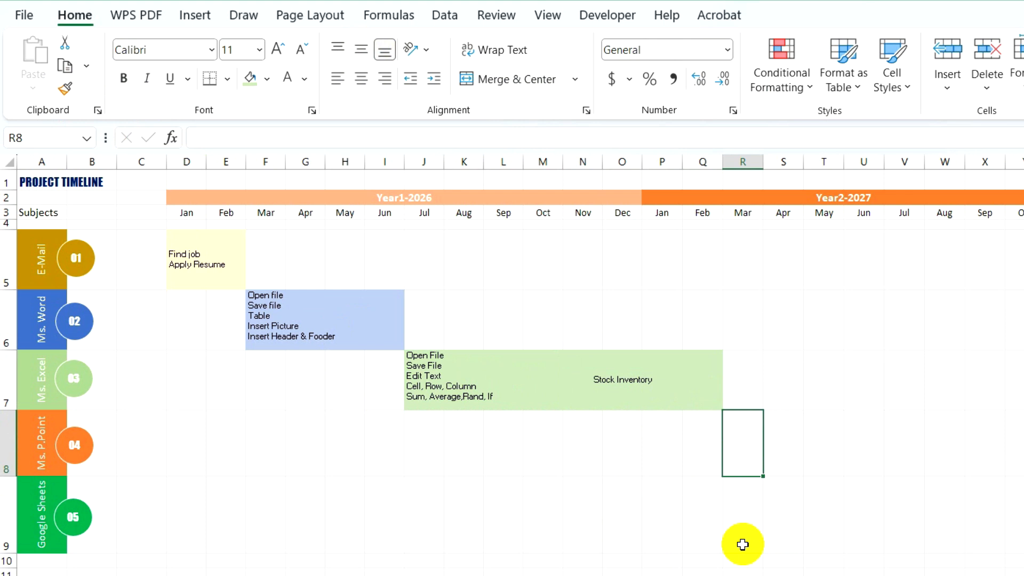
pyautogui.moveTo(738, 457); pyautogui.dragTo(819, 448)
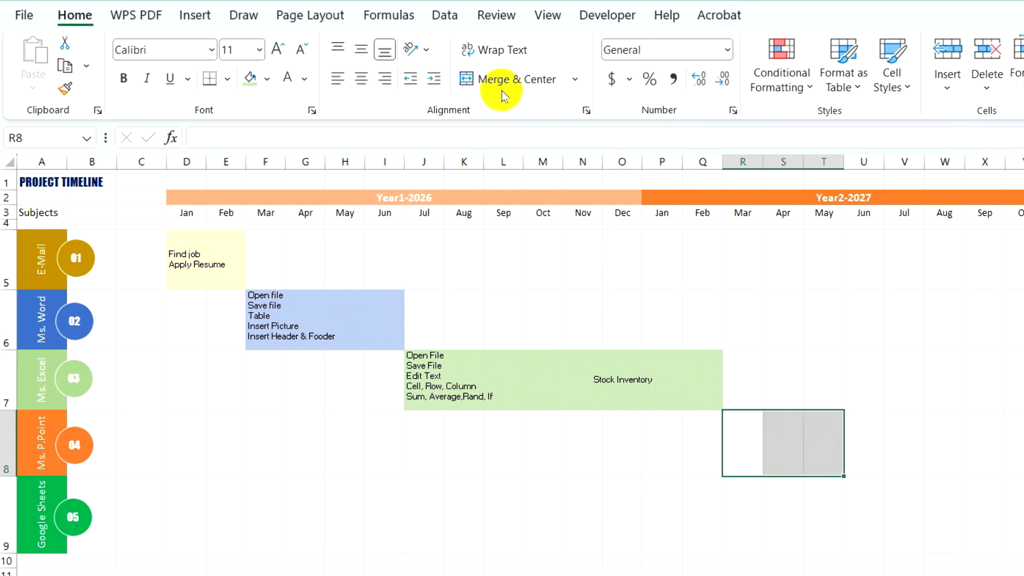
pyautogui.click(486, 80)
pyautogui.click(267, 80)
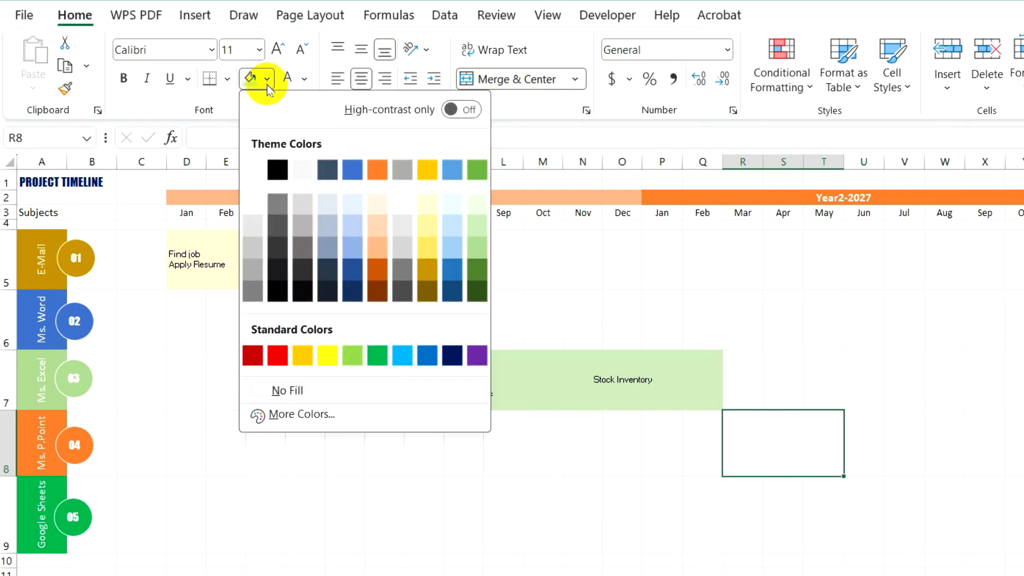
pyautogui.click(380, 172)
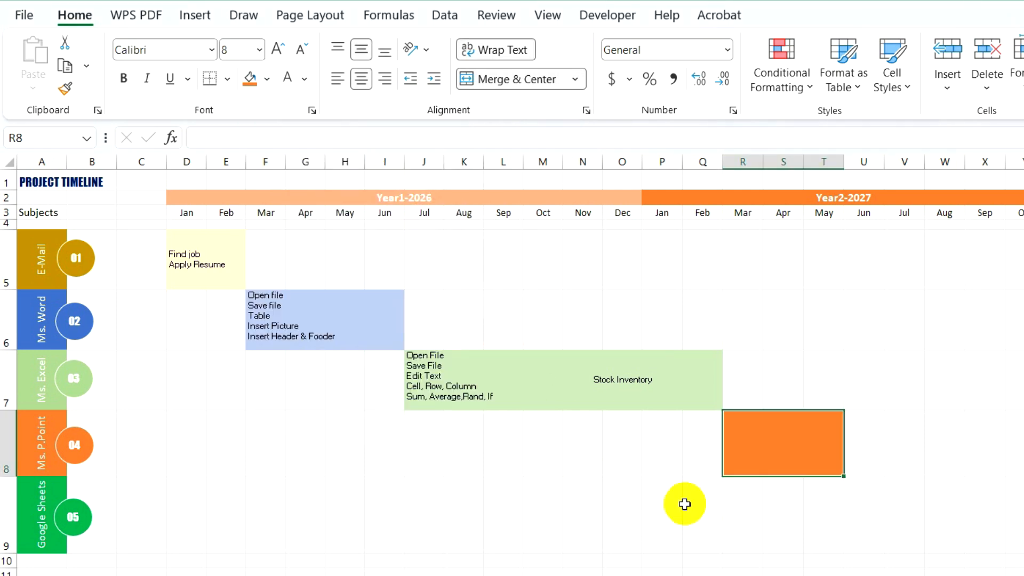
pyautogui.doubleClick(754, 450)
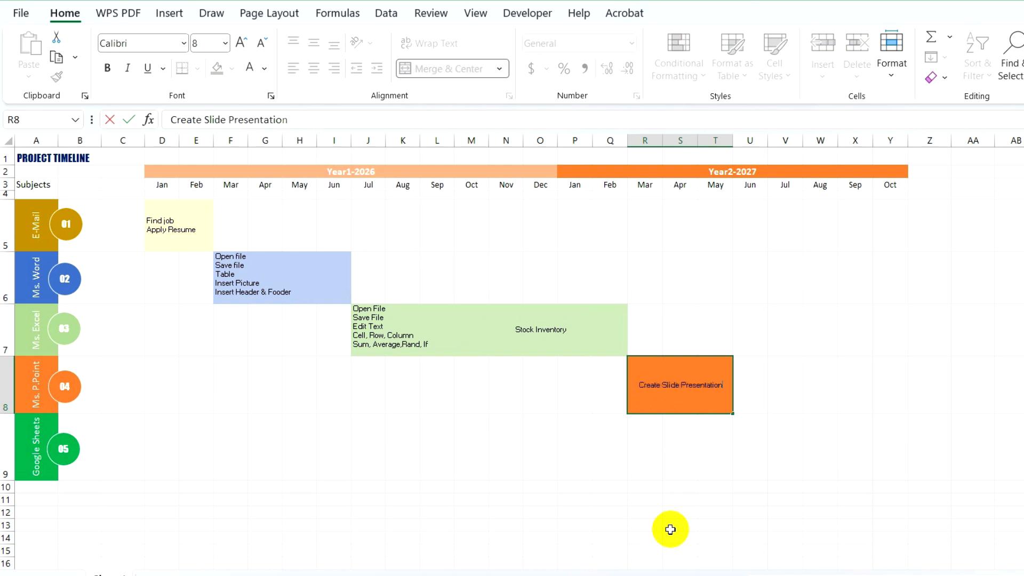
# Merge the Jun to Oct 2027 cells U9:Y9 in the Google Sheets row and fill them with standard green
pyautogui.moveTo(752, 463); pyautogui.dragTo(883, 472)
pyautogui.click(426, 68)
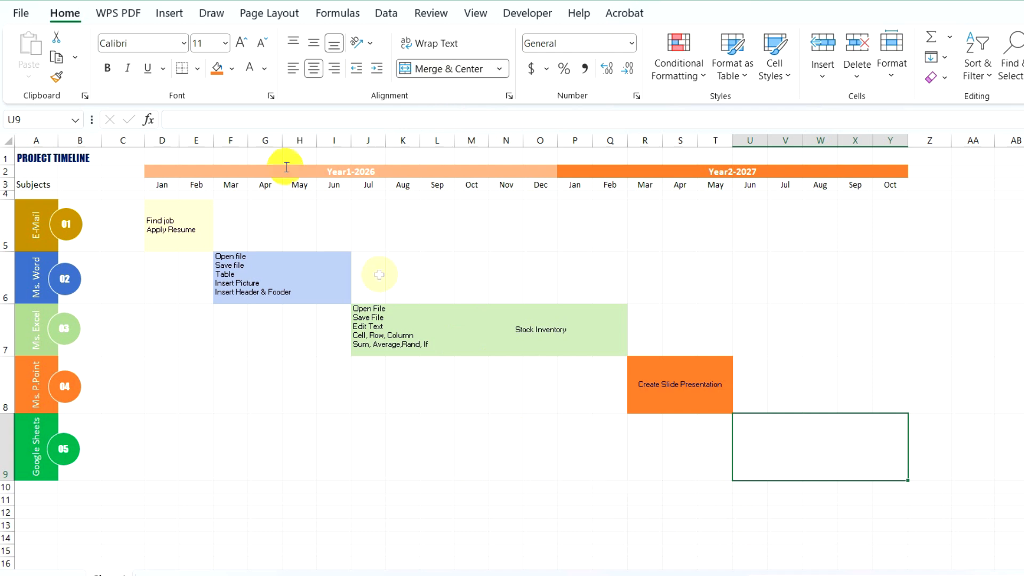
pyautogui.click(232, 69)
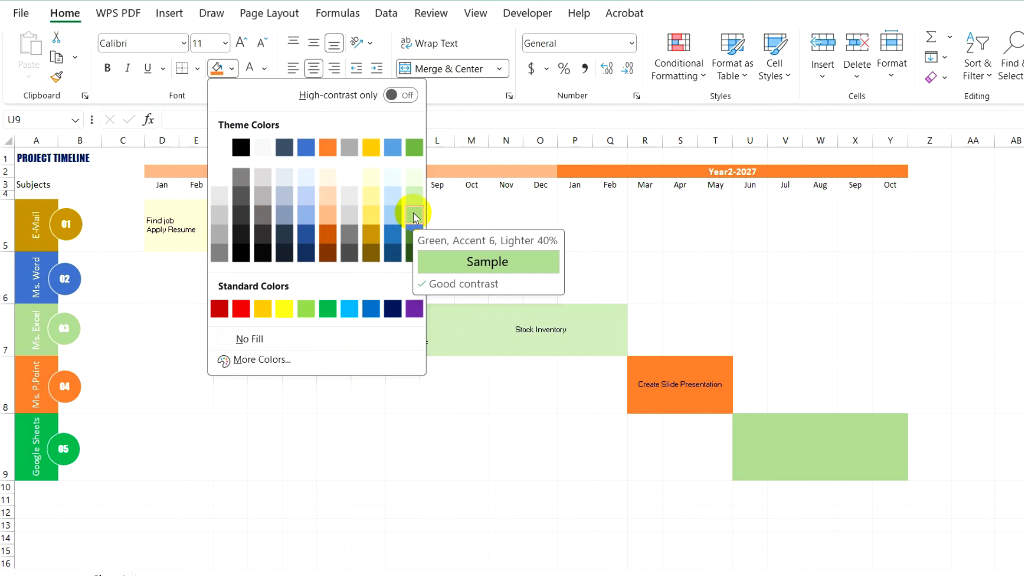
pyautogui.click(328, 309)
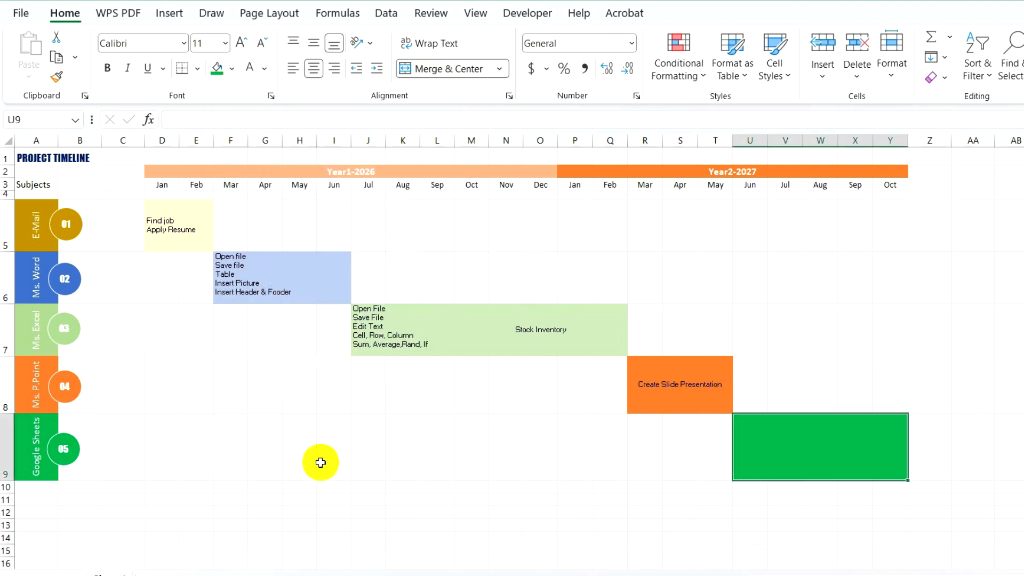
# Enter School Management in the merged cell U9 of the Google Sheets row, vertically centered at font size 9
pyautogui.doubleClick(822, 448)
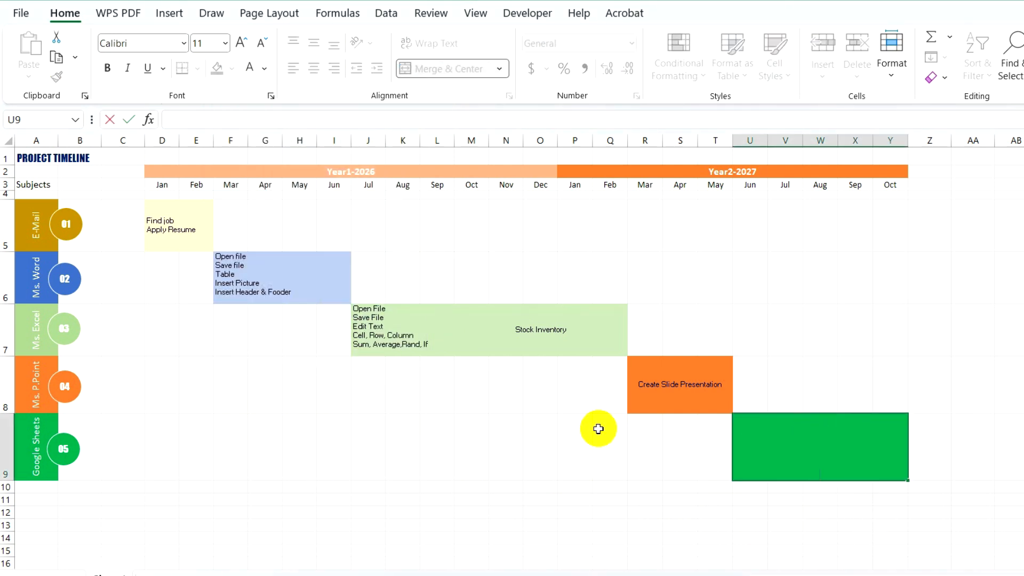
pyautogui.write('School Management')
pyautogui.click(646, 453)
pyautogui.click(811, 469)
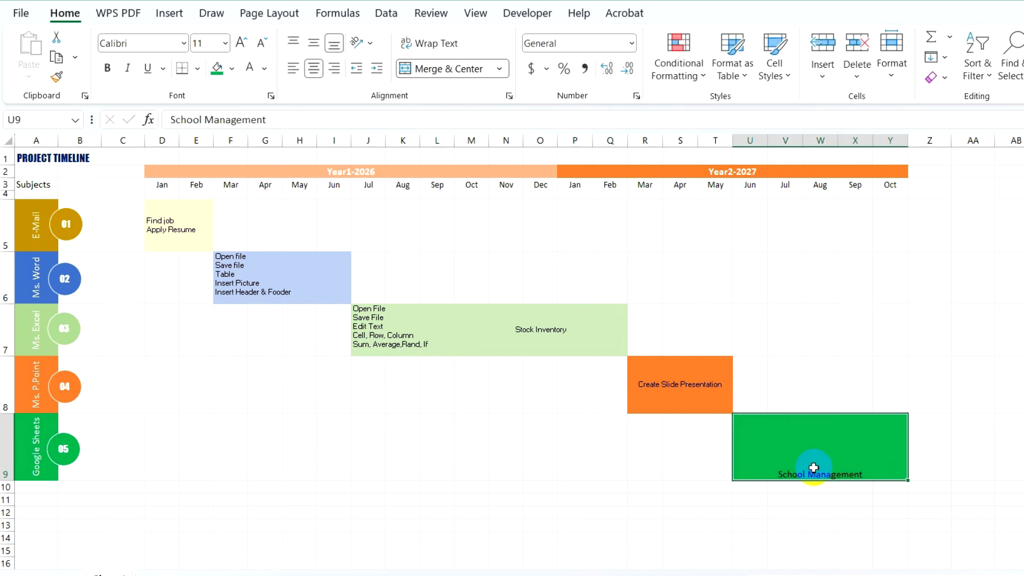
pyautogui.click(313, 43)
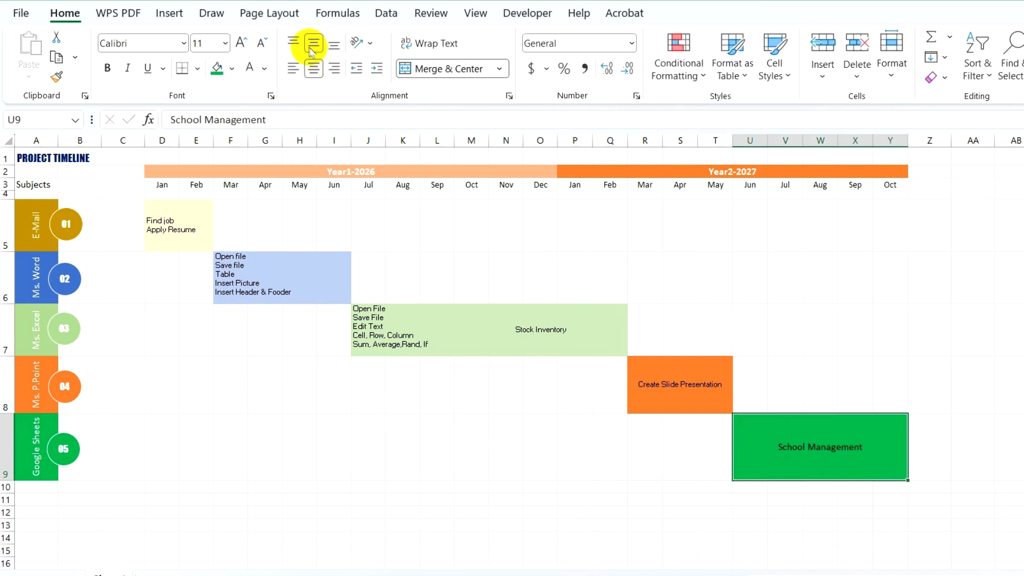
pyautogui.click(264, 42)
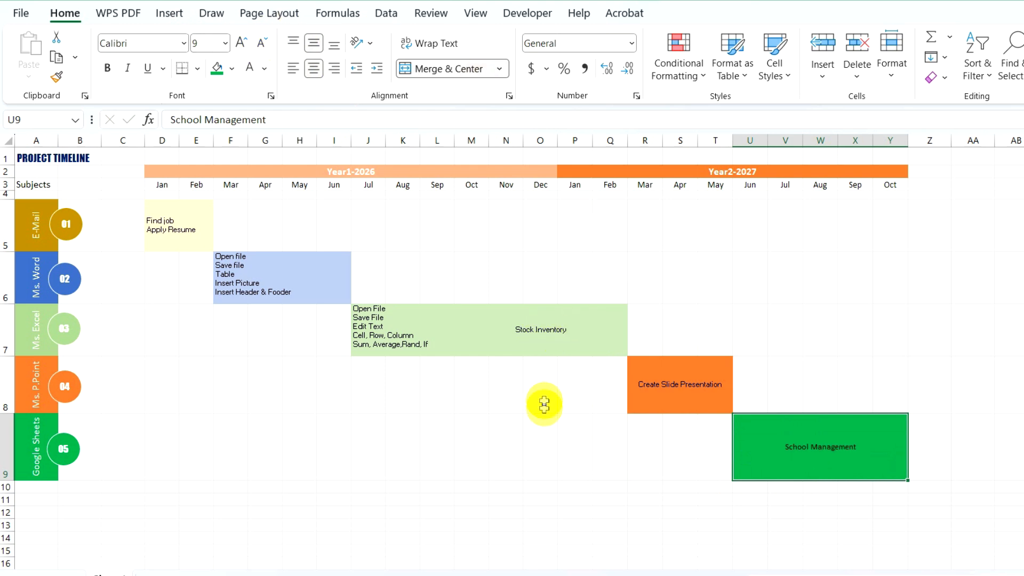
# Fill the Jan and Feb 2026 month headers with very light orange and the Mar to Jun 2026 headers with light blue
pyautogui.moveTo(162, 184); pyautogui.dragTo(207, 185)
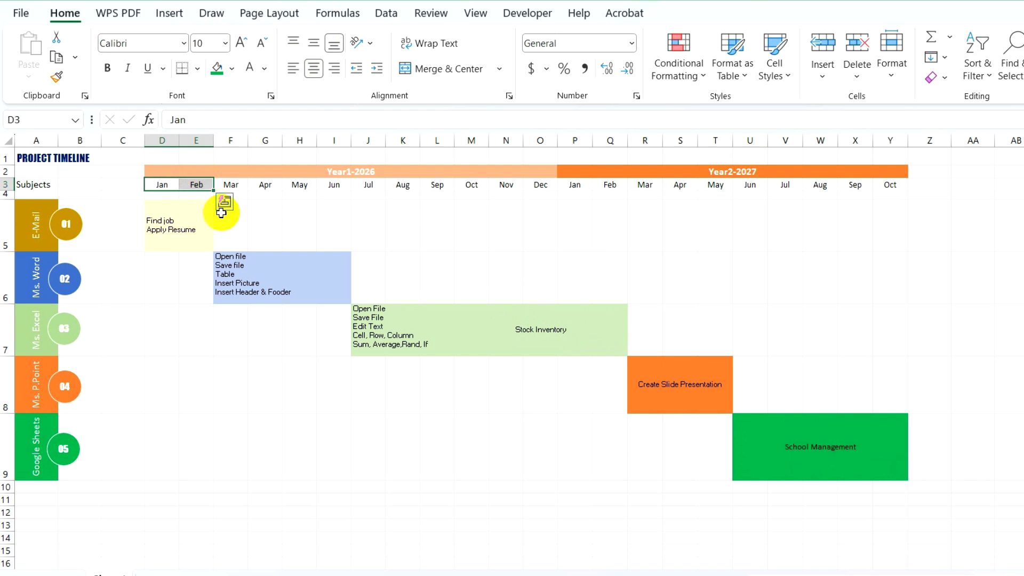
pyautogui.click(232, 69)
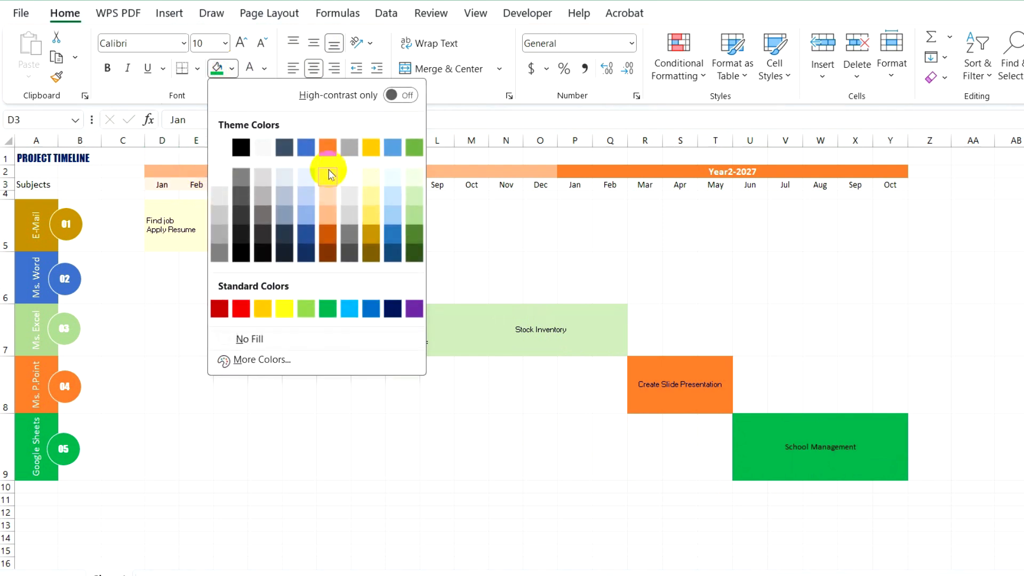
pyautogui.click(330, 175)
pyautogui.moveTo(232, 185); pyautogui.dragTo(335, 185)
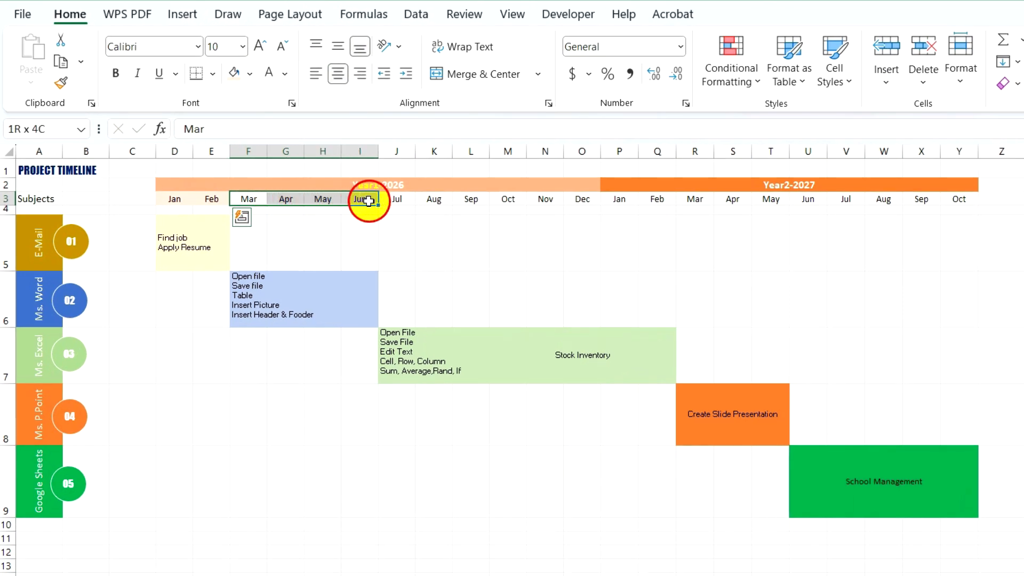
pyautogui.click(250, 77)
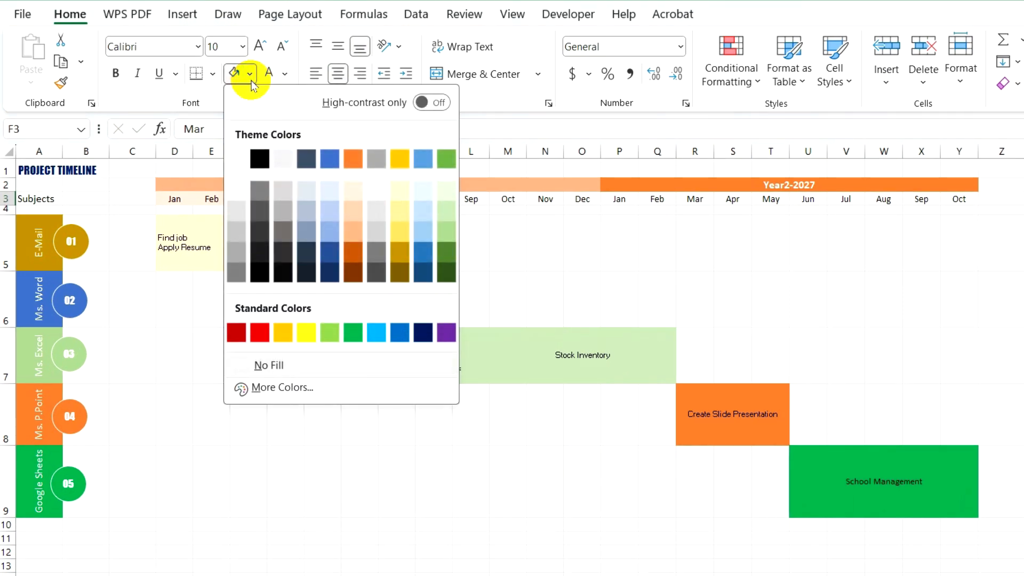
pyautogui.click(329, 211)
# Fill the Jul 2026 to Feb 2027 month headers with light green and the Mar to May 2027 headers with light orange
pyautogui.moveTo(397, 200); pyautogui.dragTo(655, 201)
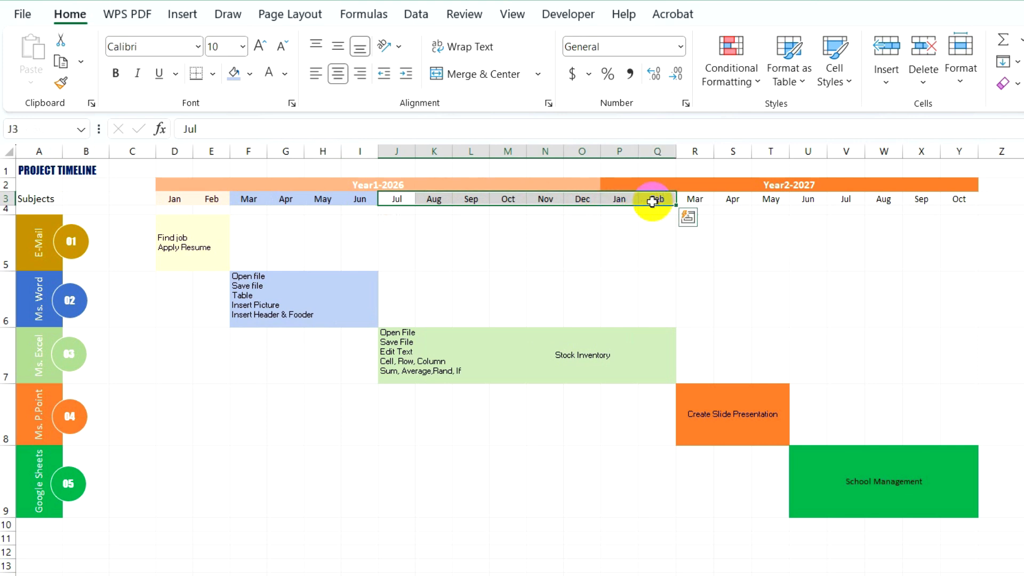
pyautogui.click(251, 78)
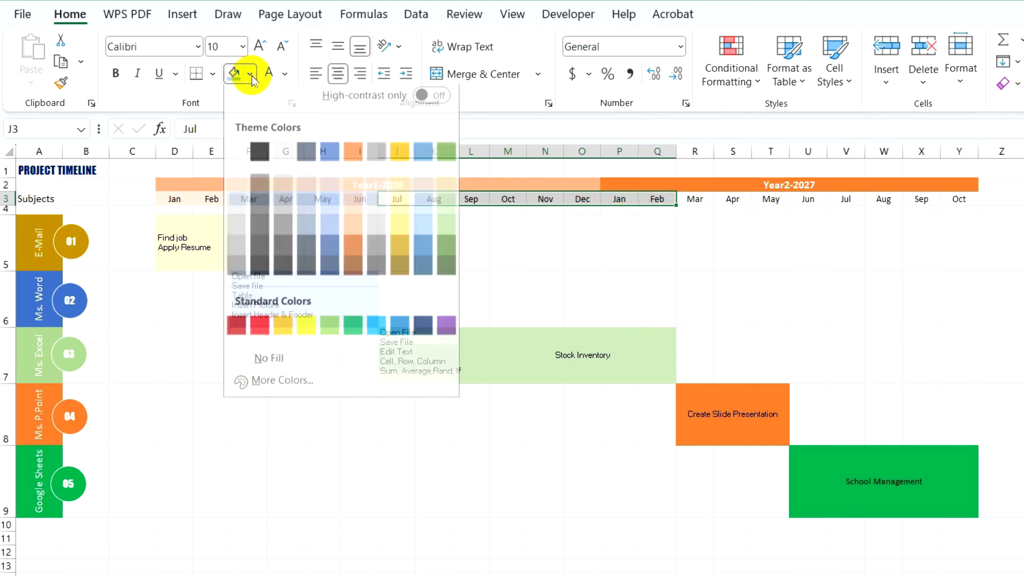
pyautogui.click(451, 231)
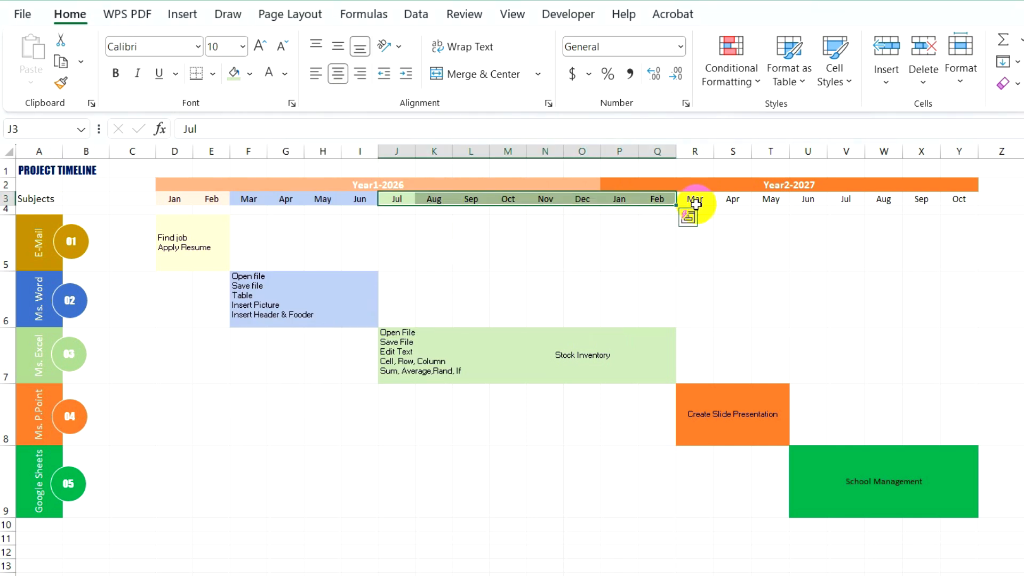
pyautogui.moveTo(693, 200); pyautogui.dragTo(771, 201)
pyautogui.click(250, 73)
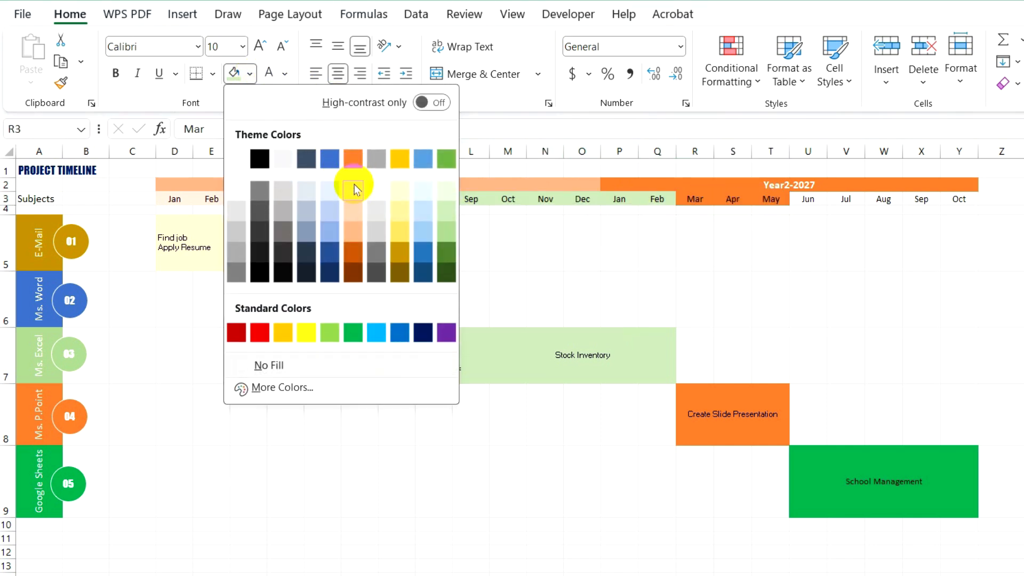
pyautogui.click(350, 227)
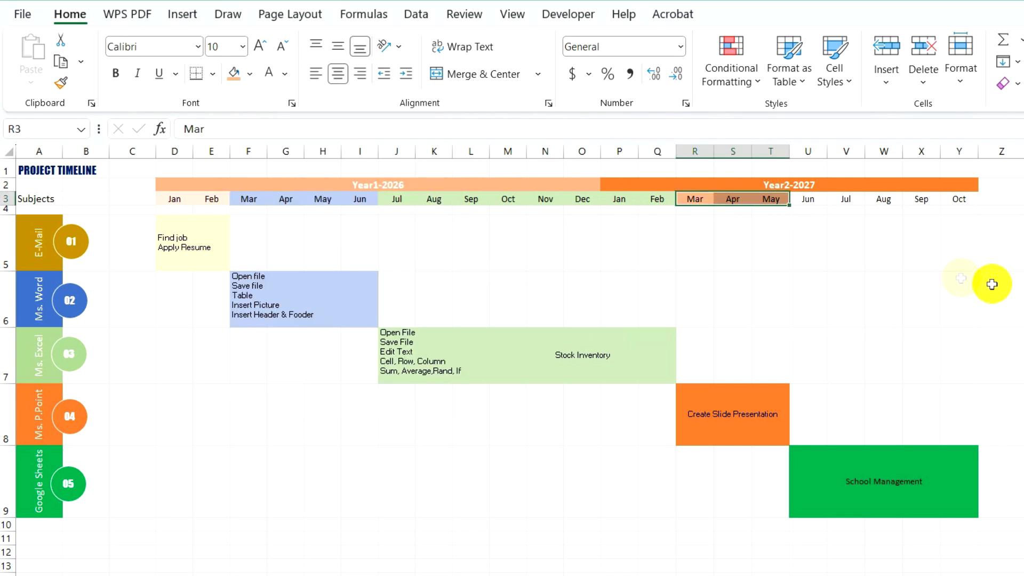
# Fill the Jun to Oct 2027 month headers U3:Y3 with standard green
pyautogui.moveTo(816, 206); pyautogui.dragTo(958, 199)
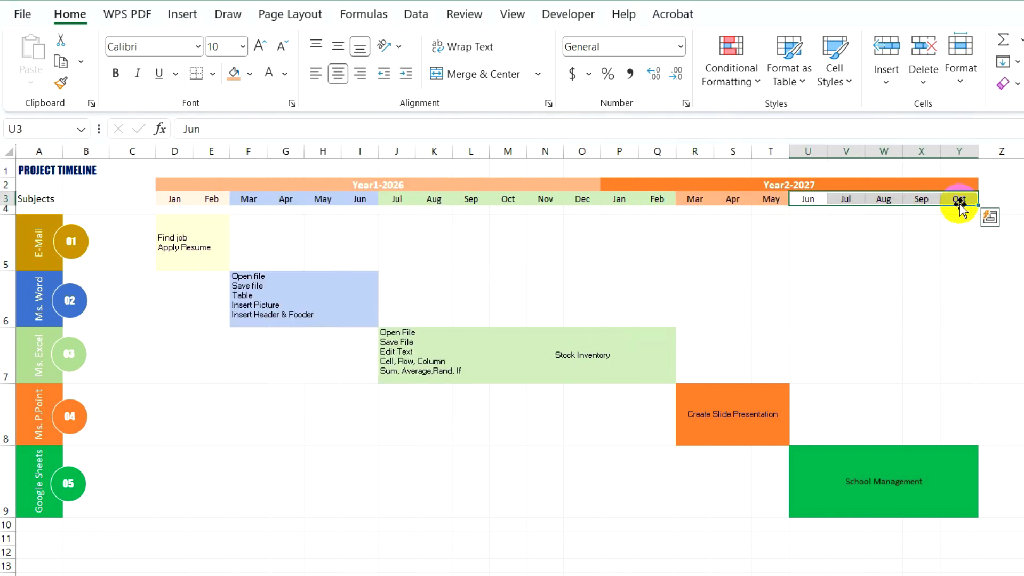
pyautogui.click(251, 74)
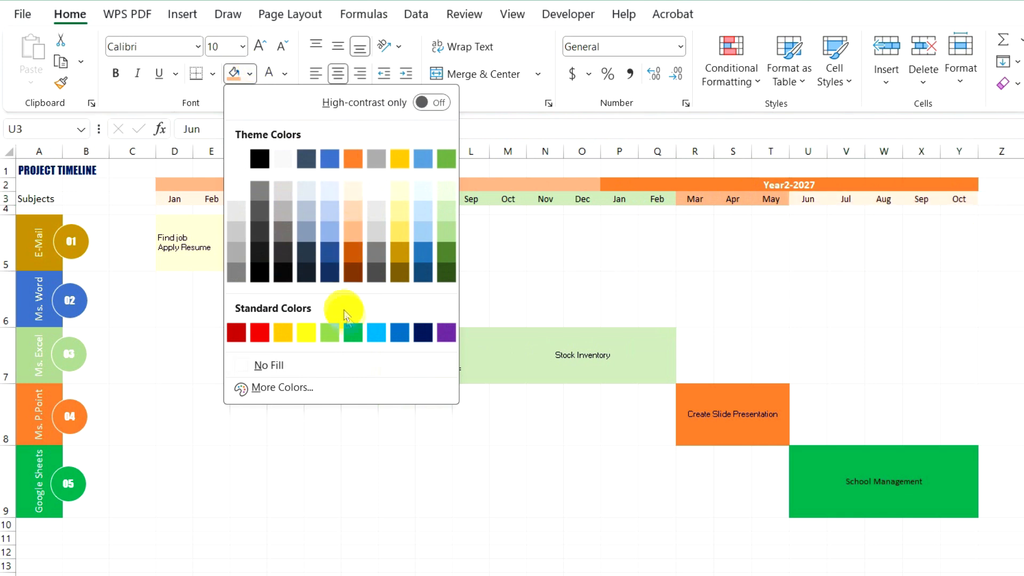
pyautogui.click(354, 331)
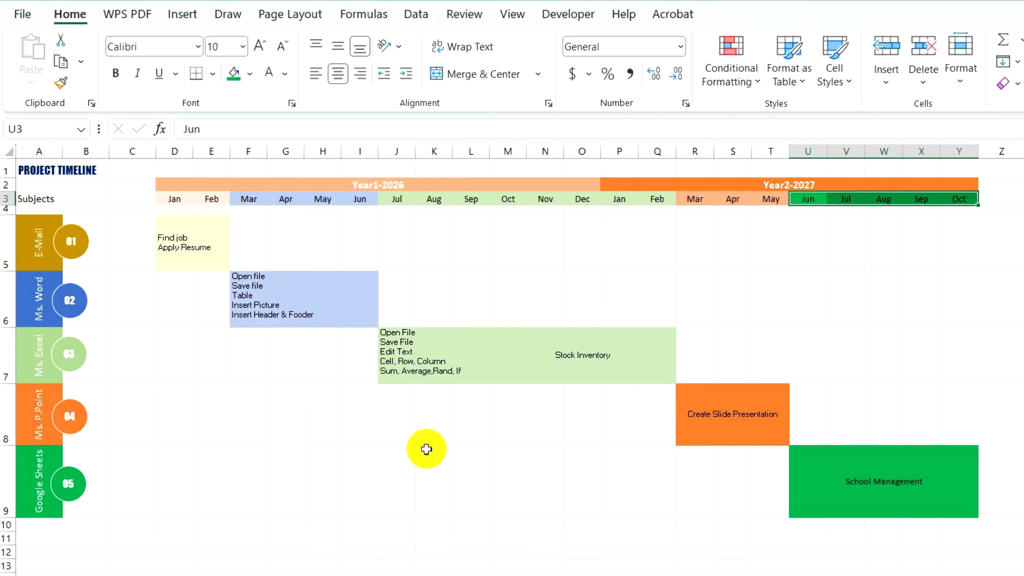
pyautogui.click(419, 507)
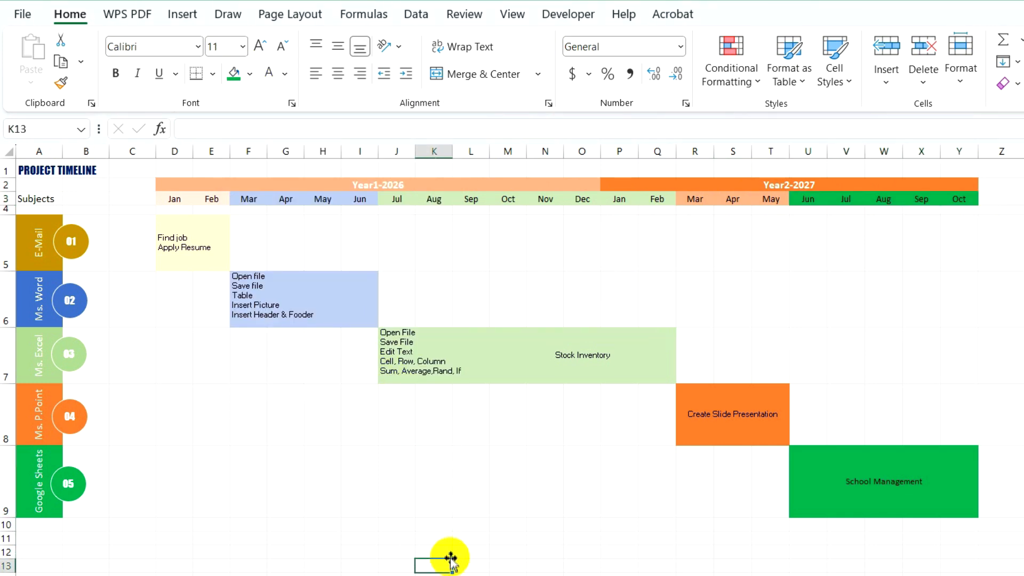
# Enlarge the PROJECT TIMELINE title in A1 to font size 16 and make row 1 slightly taller
pyautogui.click(74, 170)
pyautogui.click(40, 169)
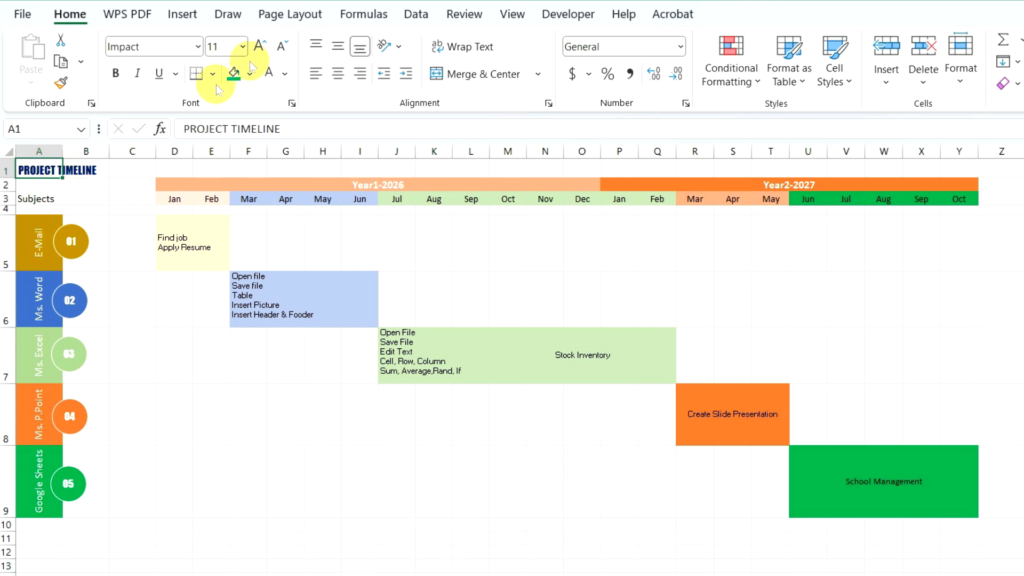
pyautogui.click(260, 46)
pyautogui.click(260, 46)
pyautogui.click(260, 45)
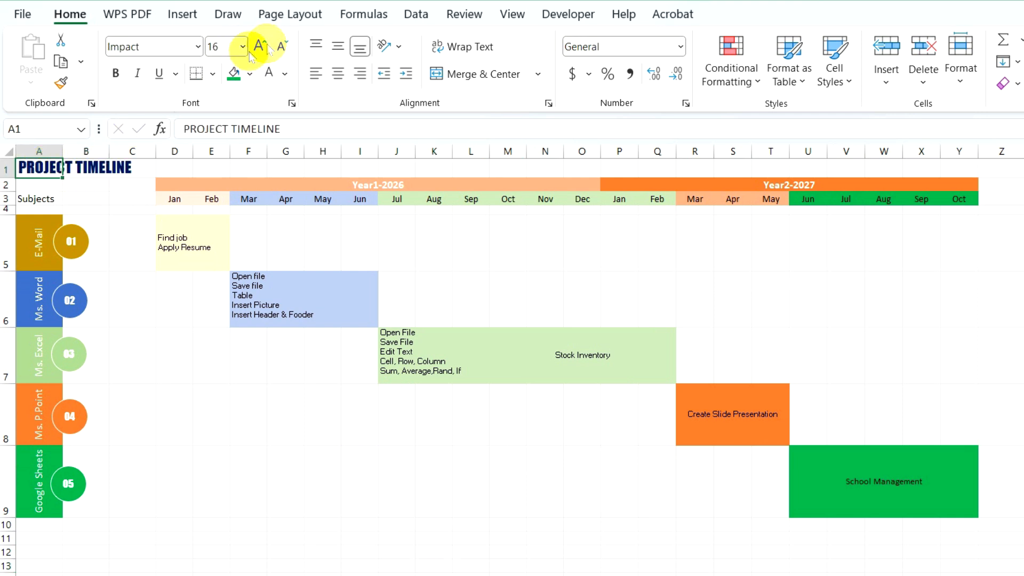
pyautogui.moveTo(15, 174); pyautogui.dragTo(15, 179)
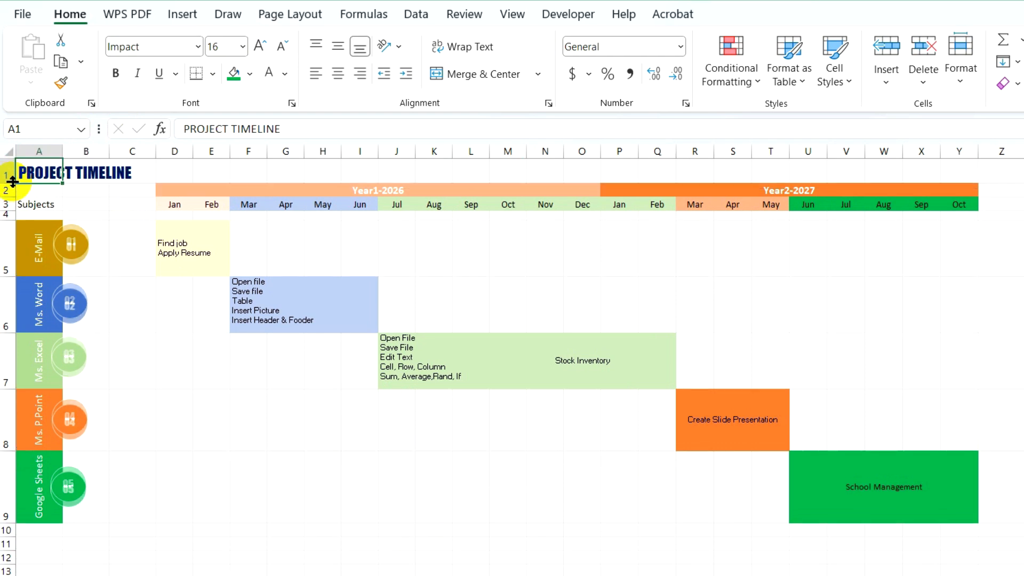
pyautogui.click(555, 560)
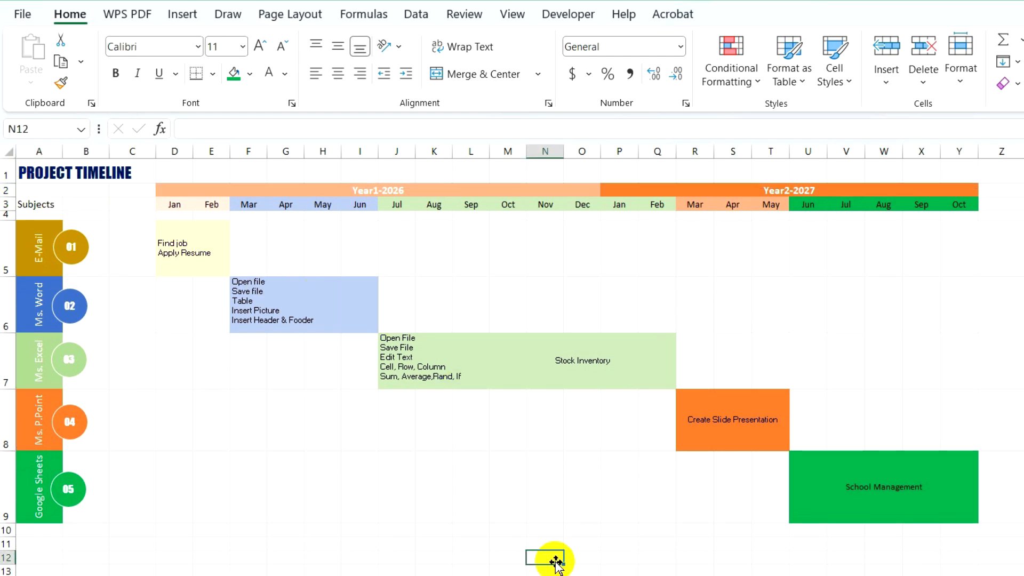
# Hide the gridlines on the timeline sheet
pyautogui.click(520, 26)
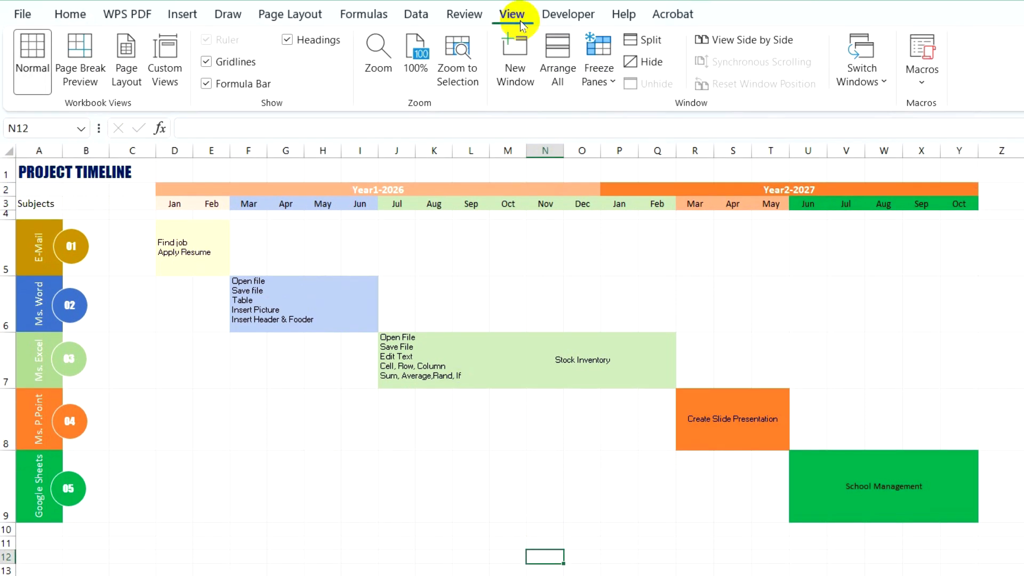
pyautogui.click(224, 62)
pyautogui.click(540, 491)
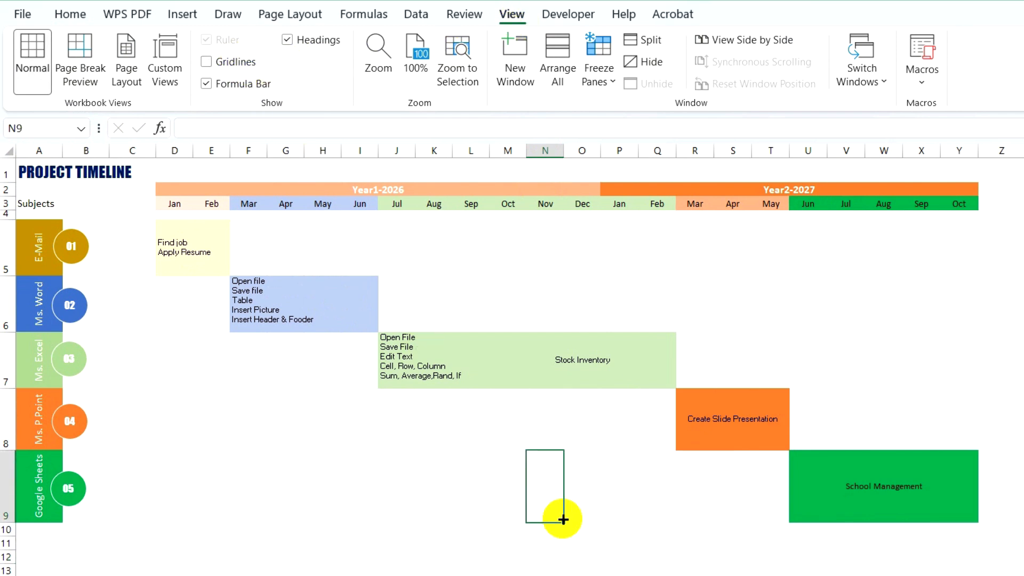
# Rename the worksheet as Project Timeline
pyautogui.rightClick(116, 574)
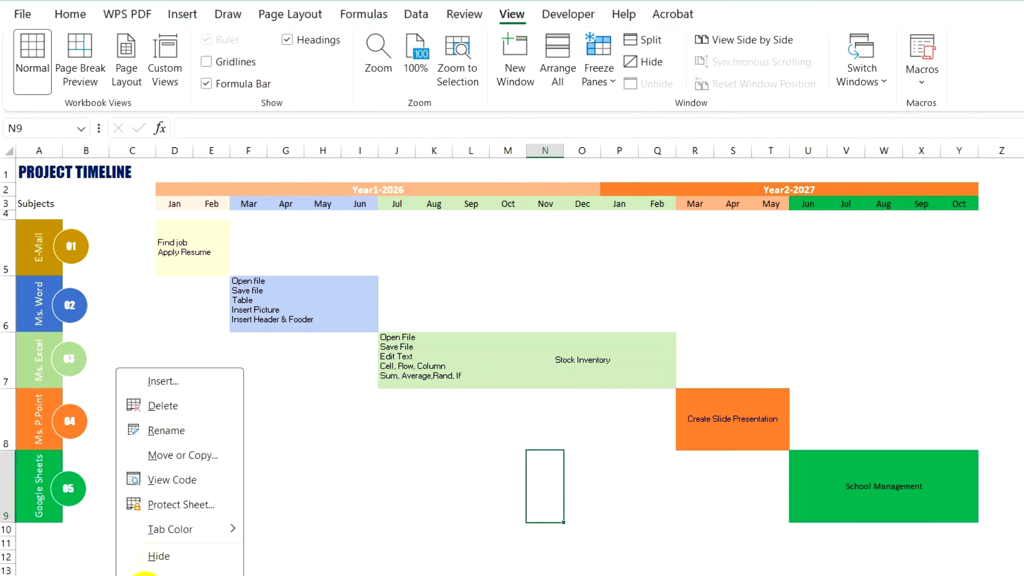
pyautogui.click(157, 431)
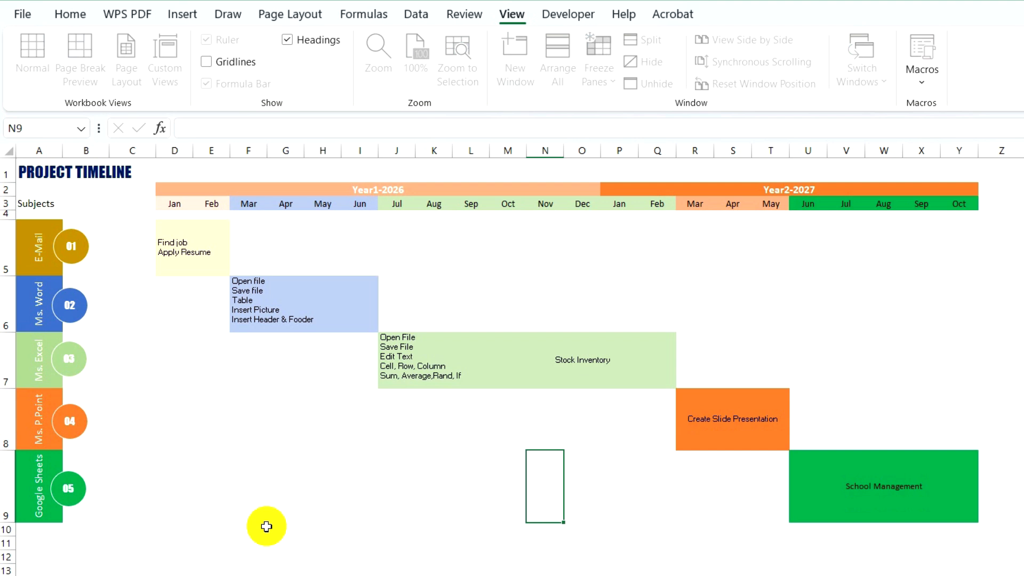
pyautogui.press('Return')
pyautogui.click(331, 529)
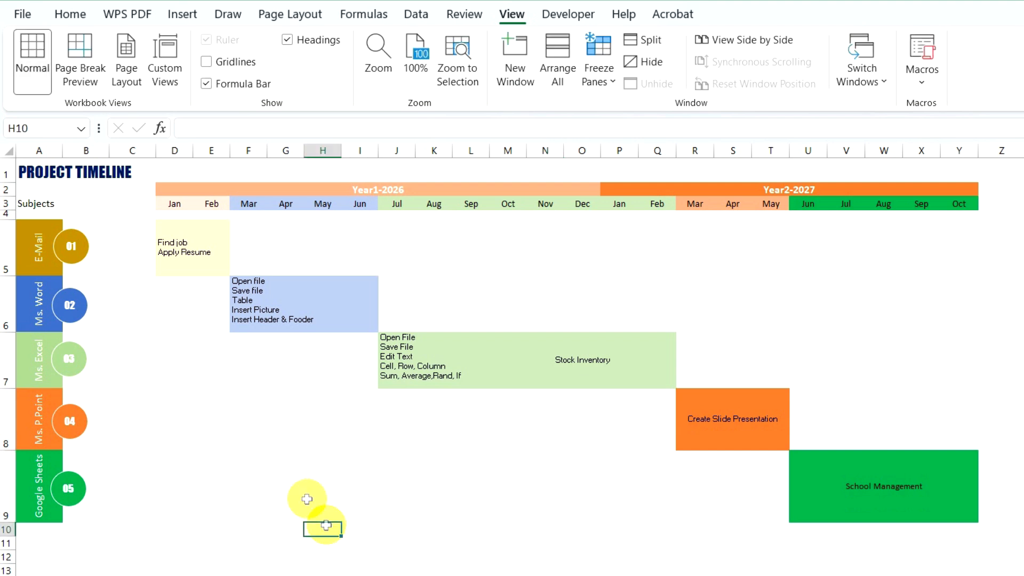
# Set the timeline sheet's print orientation to landscape and return to the worksheet
pyautogui.click(24, 15)
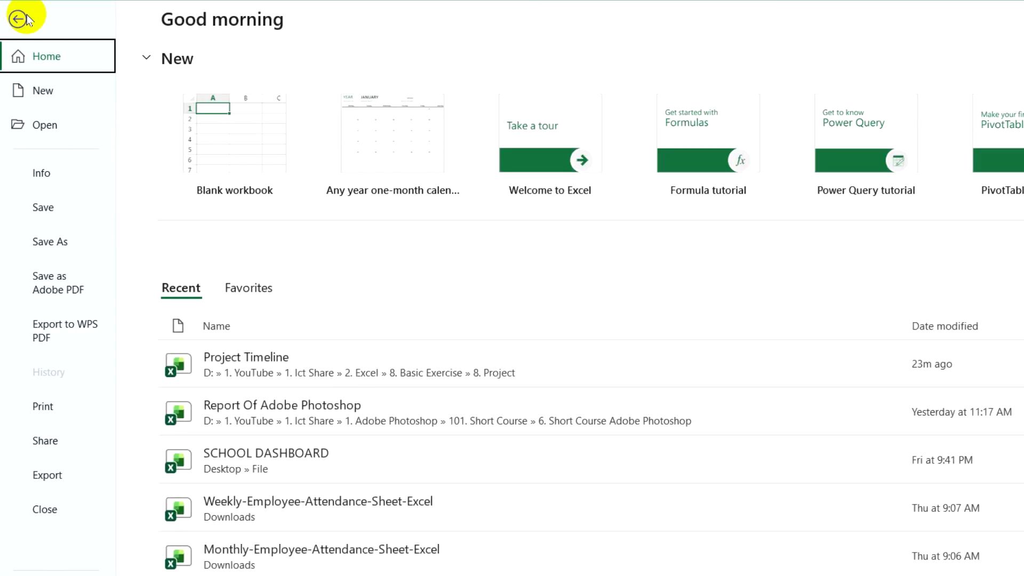
pyautogui.click(69, 407)
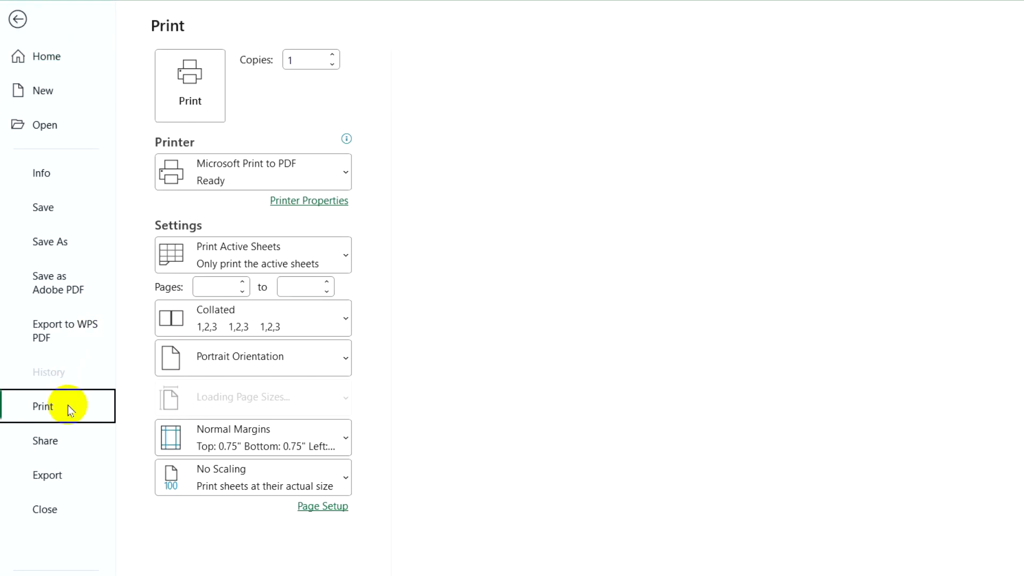
pyautogui.click(339, 358)
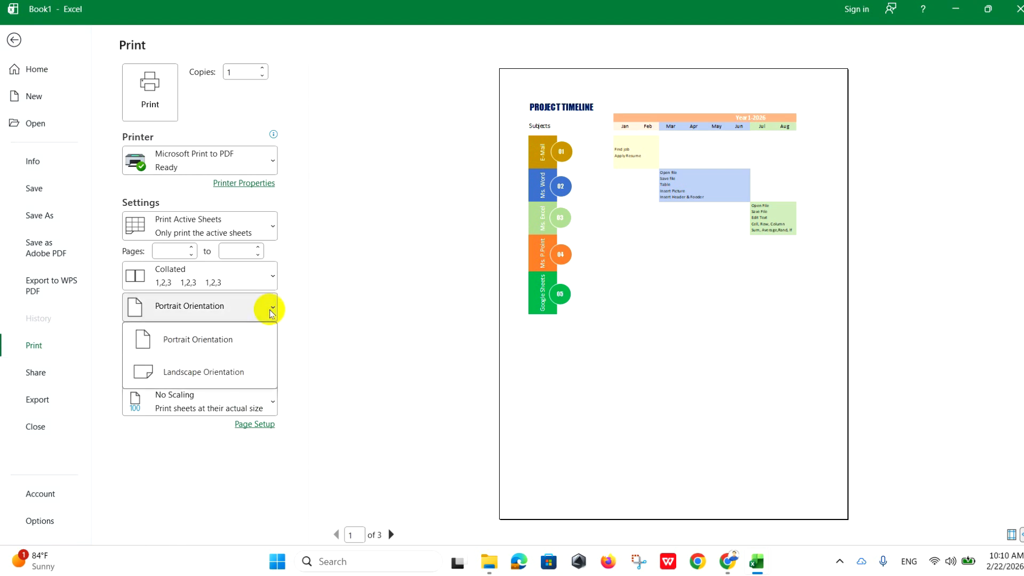
pyautogui.click(231, 372)
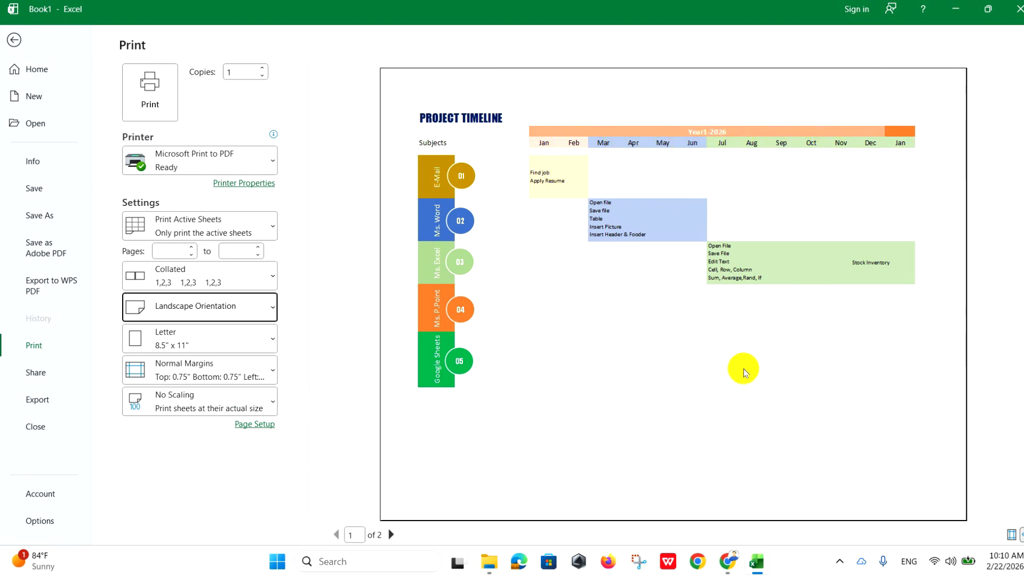
pyautogui.click(15, 40)
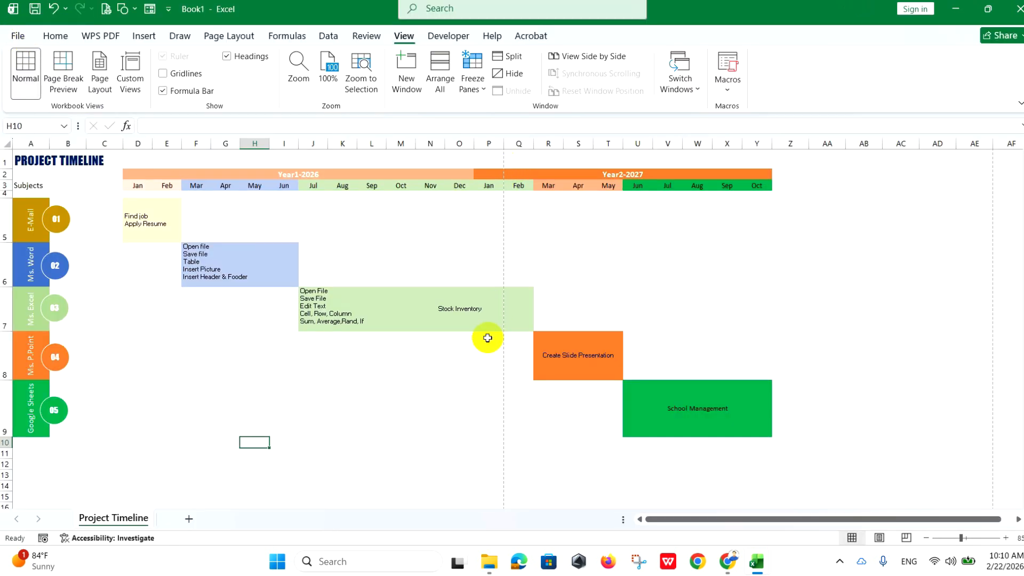
# Scale the timeline sheet to fit 1 page wide by 1 page tall and open its print preview
pyautogui.click(231, 37)
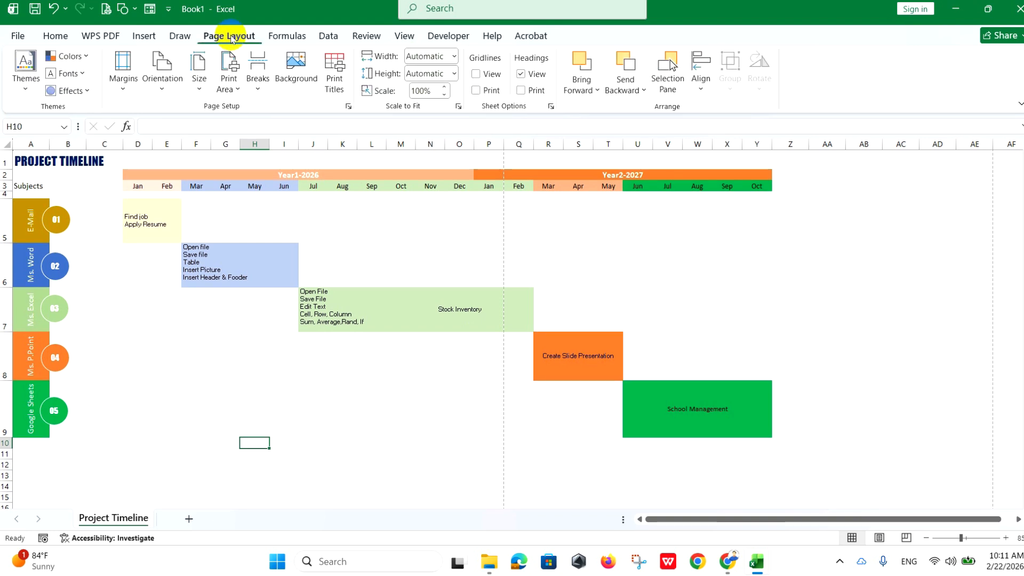
pyautogui.click(455, 56)
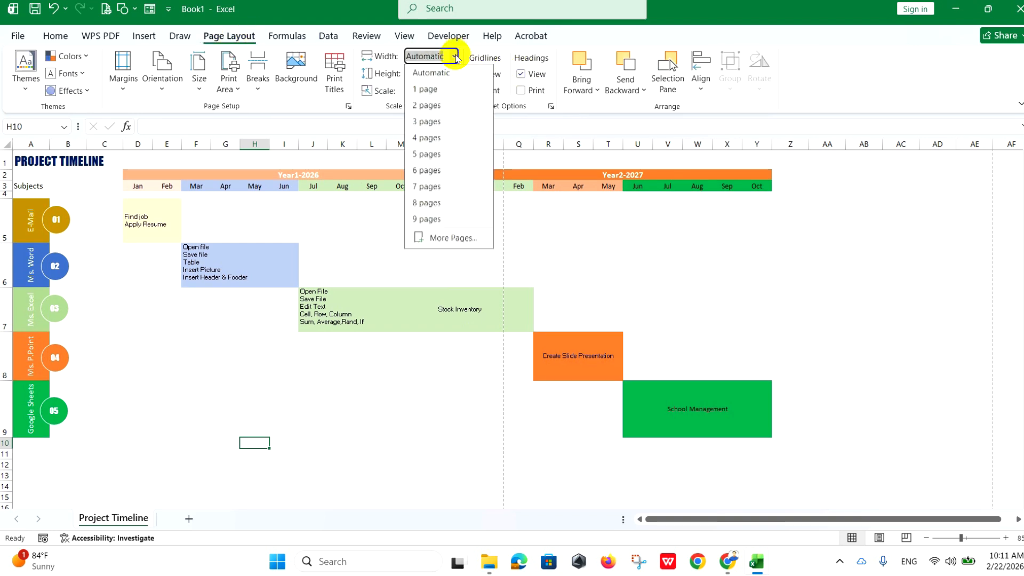
pyautogui.click(461, 79)
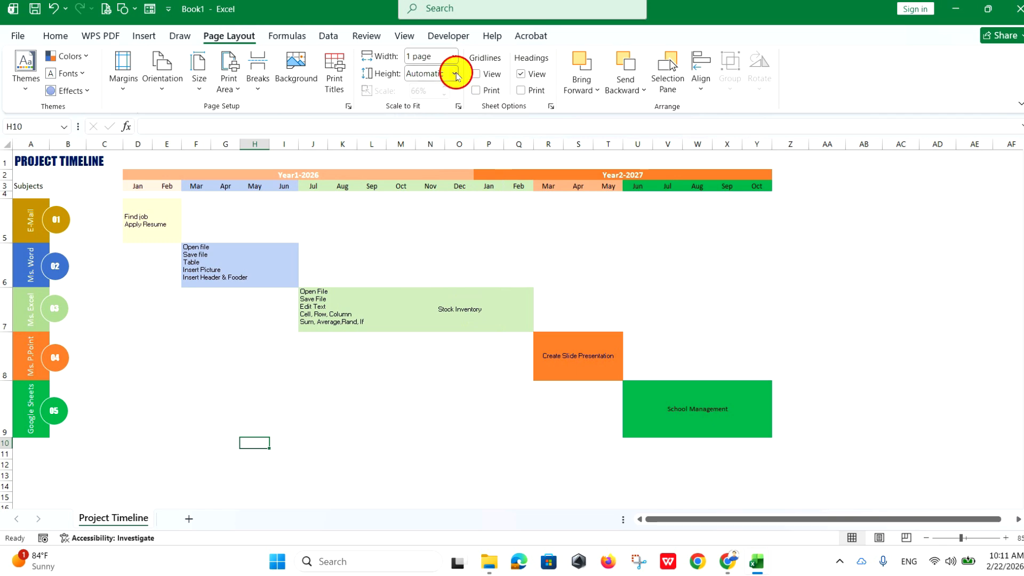
pyautogui.click(455, 73)
pyautogui.click(430, 107)
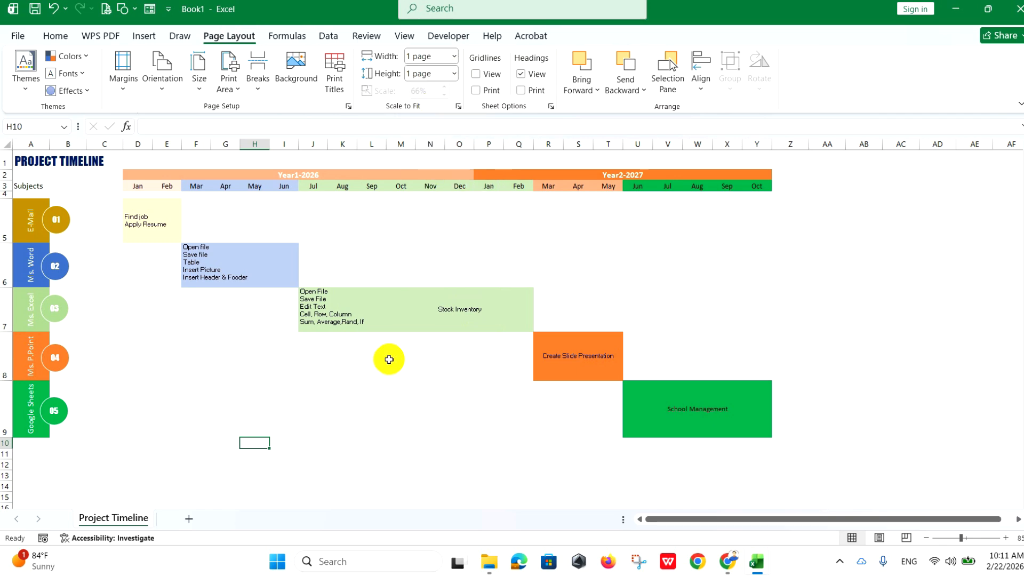
pyautogui.click(17, 35)
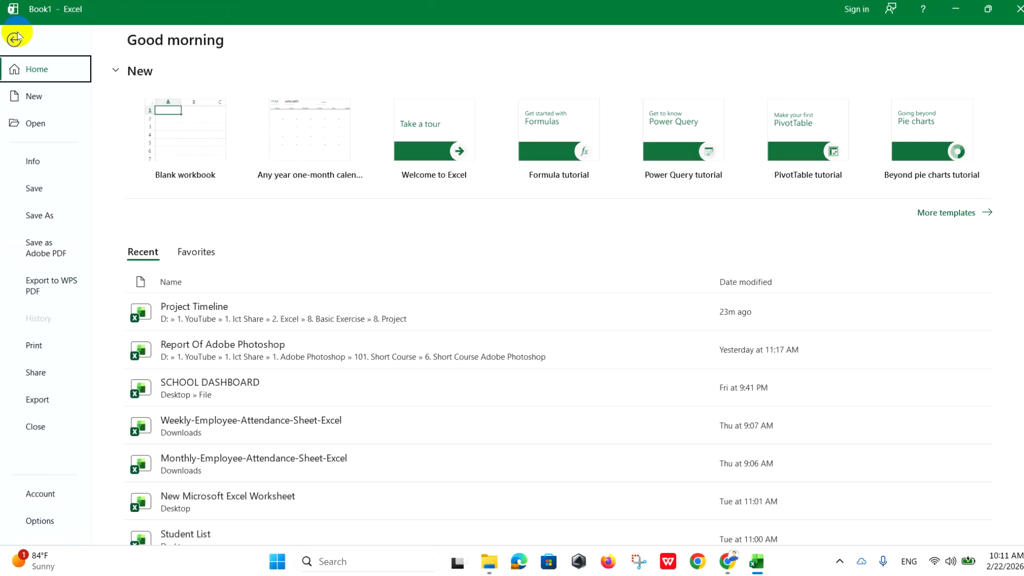
pyautogui.click(47, 351)
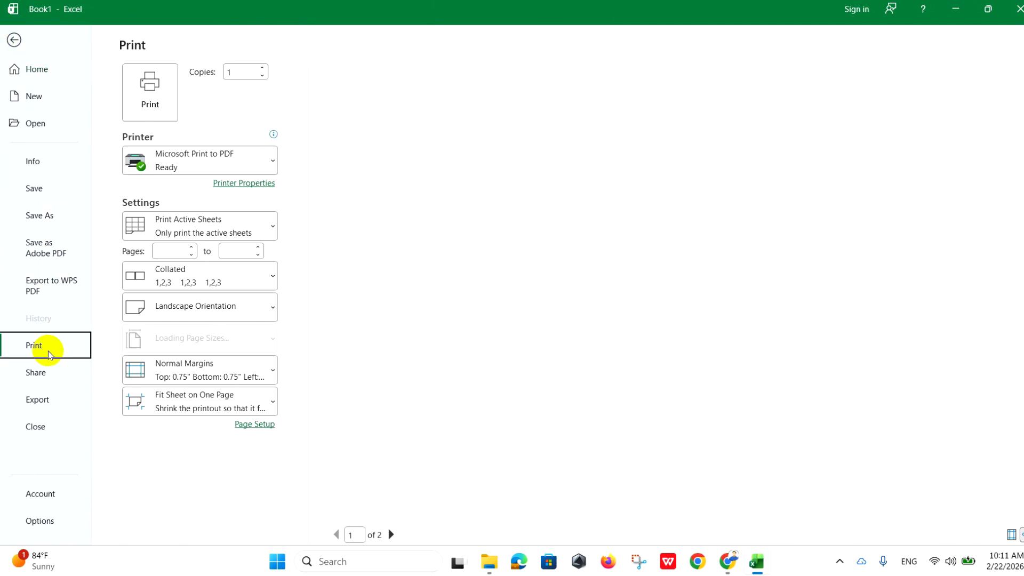